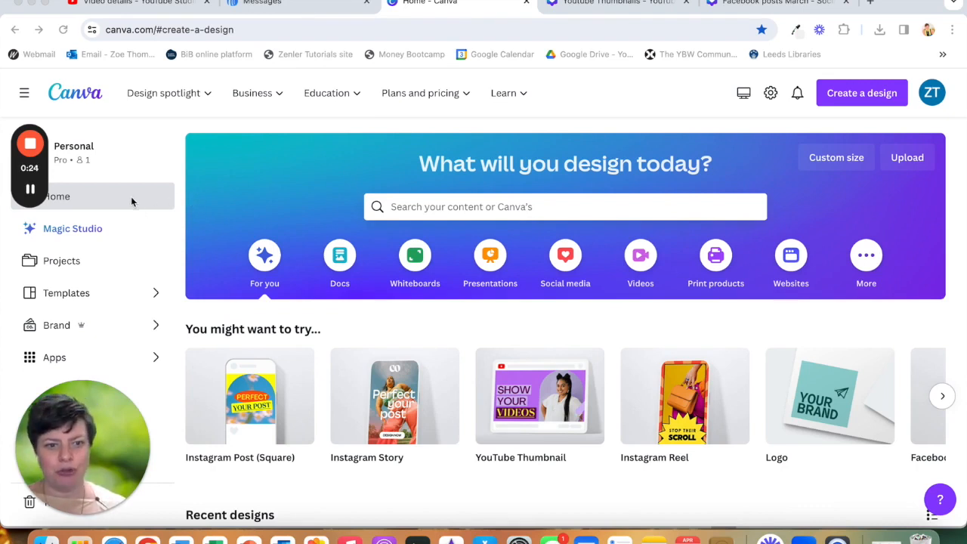
- Browse the home page's suggested design types and recent designs
scroll(274, 338, "down", 1)
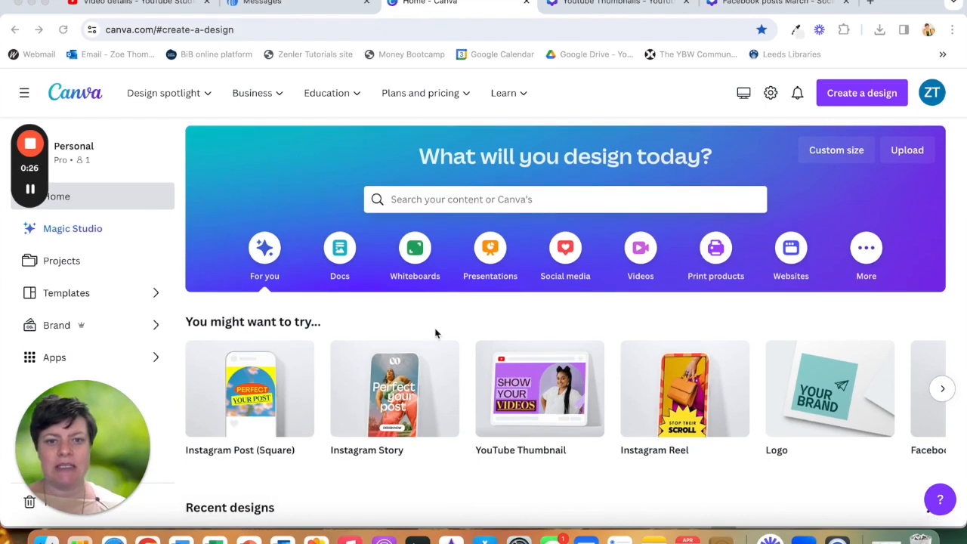
scroll(440, 319, "down", 10)
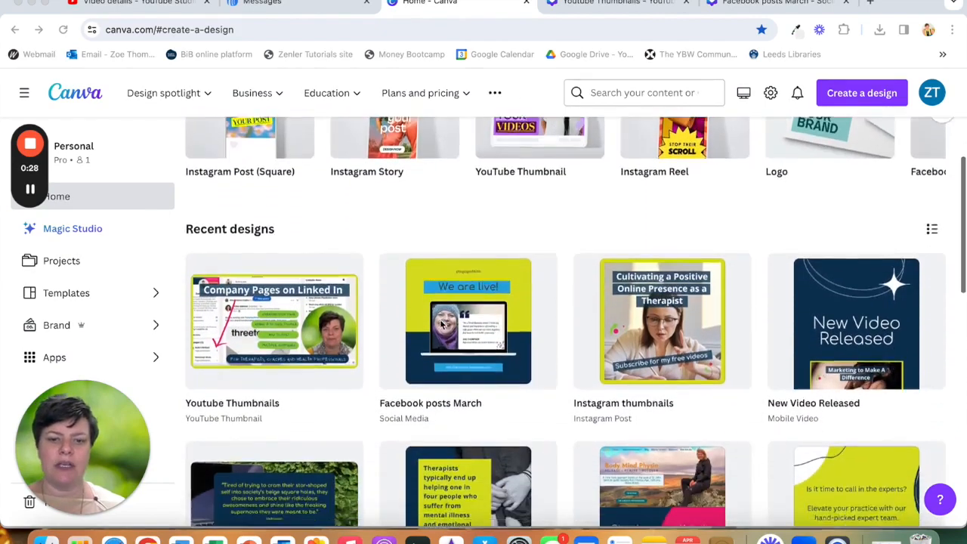
scroll(442, 323, "down", 5)
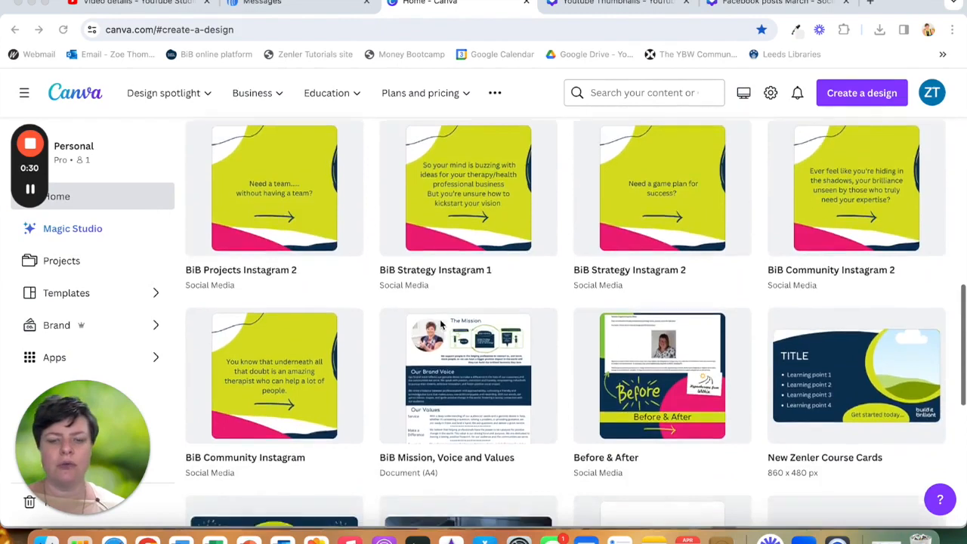
scroll(440, 323, "up", 10)
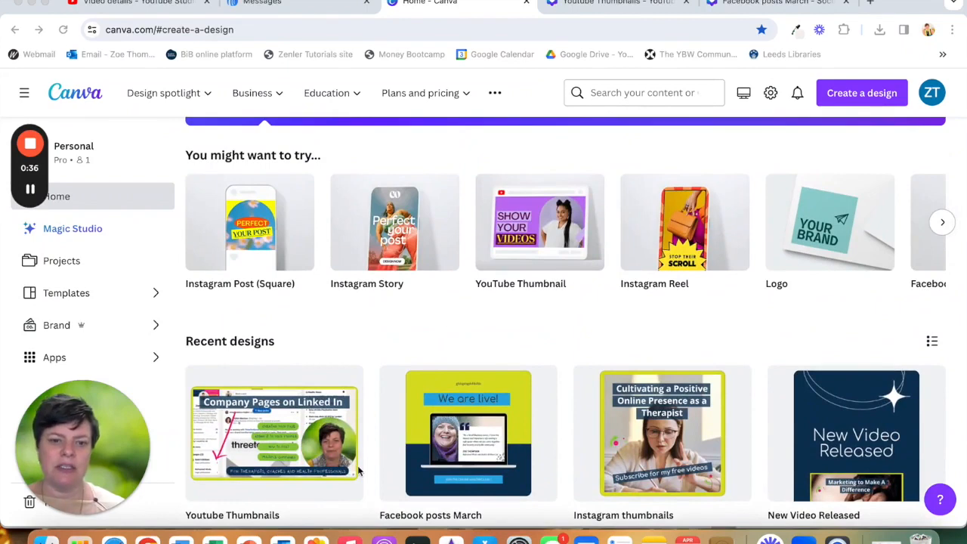
scroll(359, 472, "down", 3)
scroll(358, 466, "up", 5)
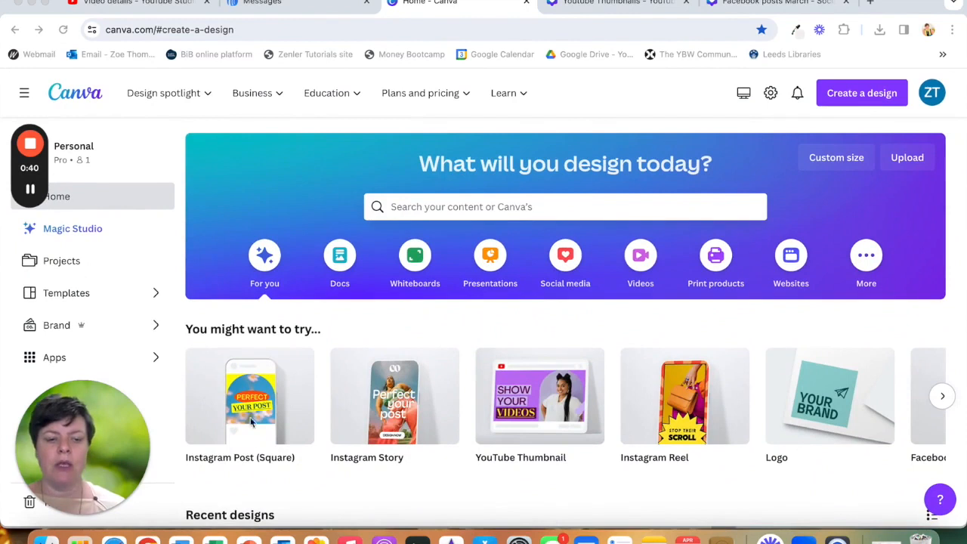
scroll(440, 405, "right", 8)
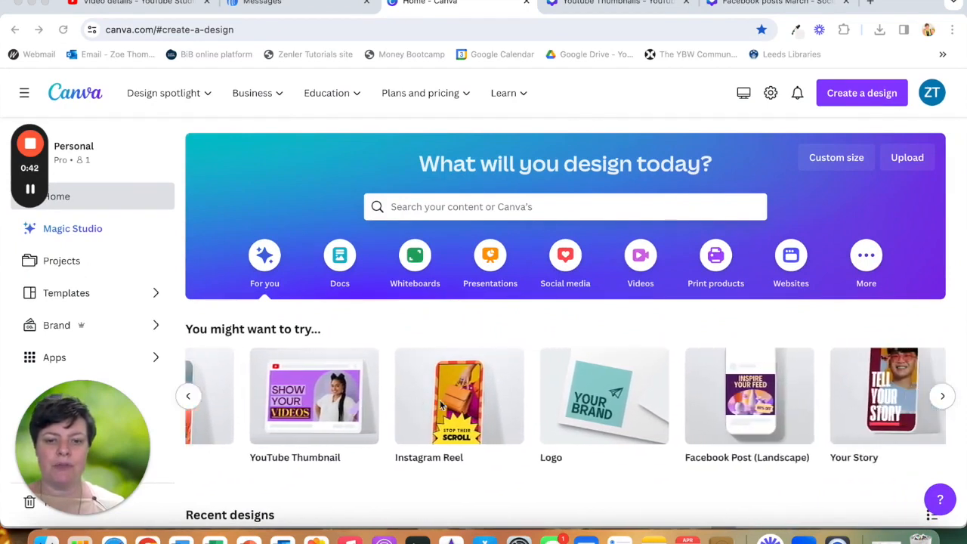
scroll(440, 405, "right", 6)
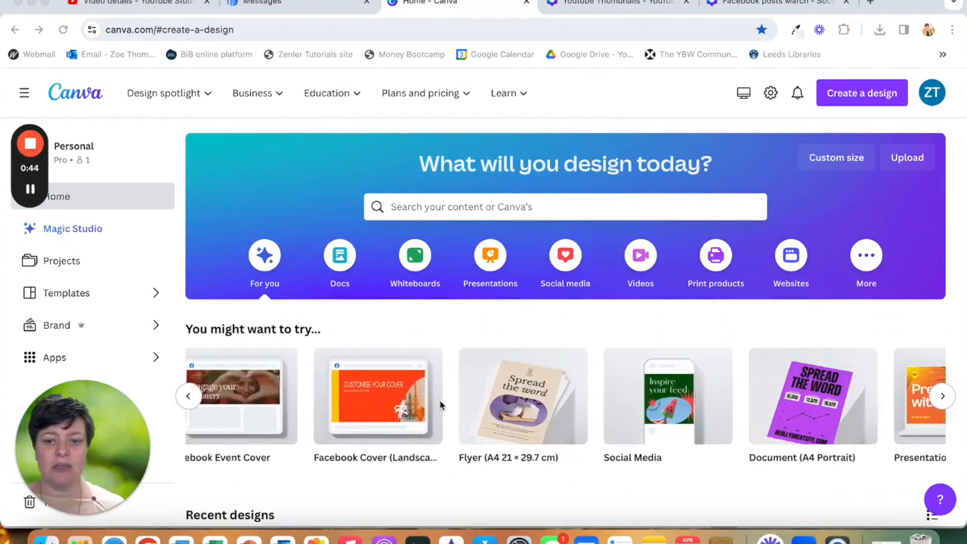
scroll(440, 405, "left", 10)
scroll(440, 400, "left", 10)
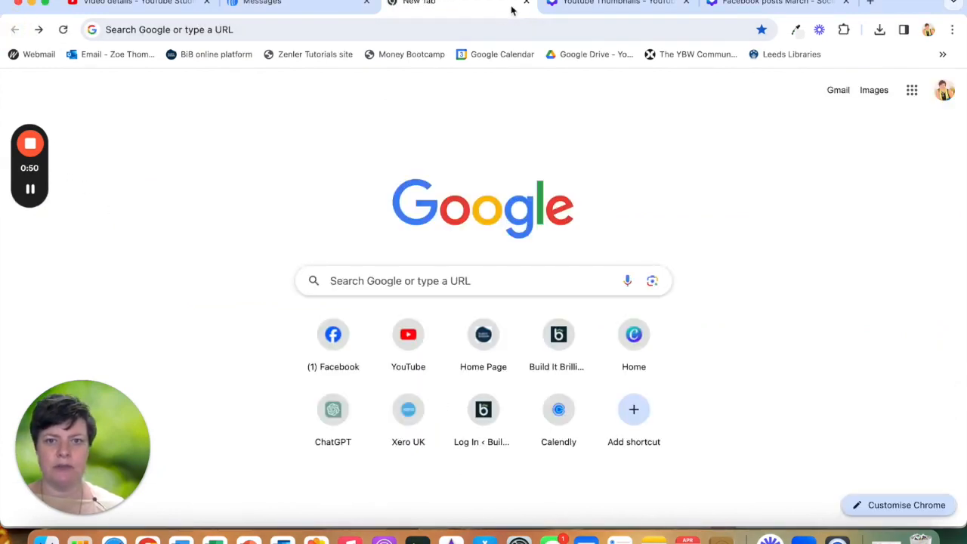
- Open the Canva home page in a new browser tab
left_click(350, 35)
type("canva.com/#create-a-design")
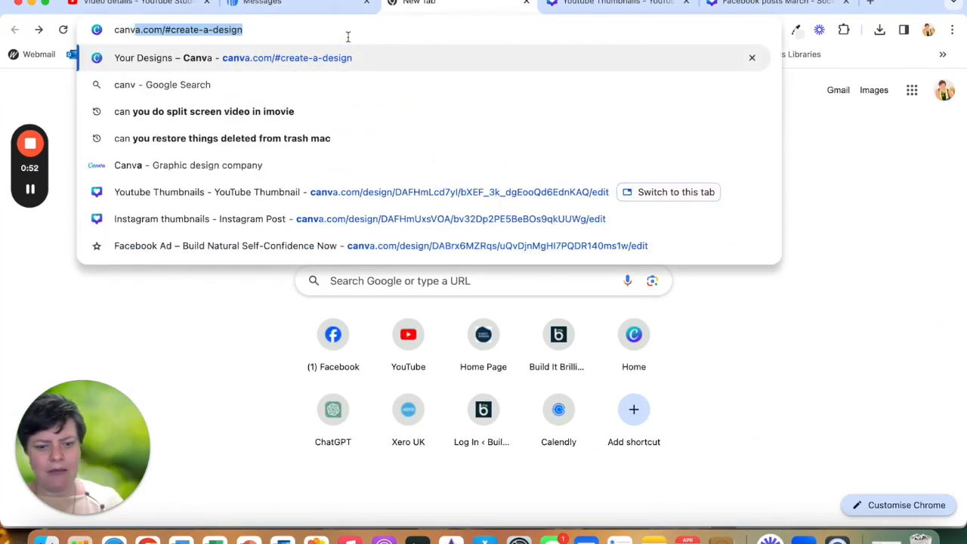
key("Return")
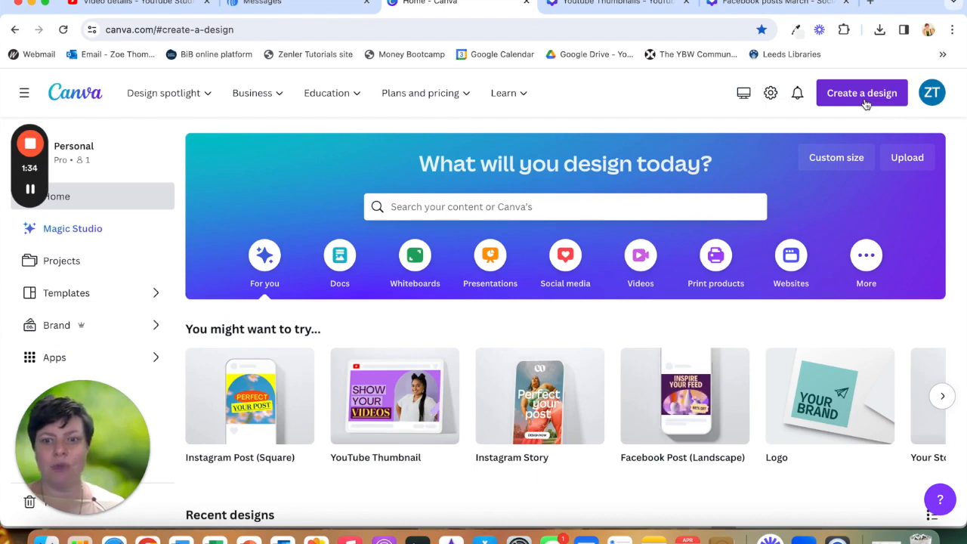
- Open the list of design types for a new design and browse the suggested sizes
scroll(707, 305, "down", 3)
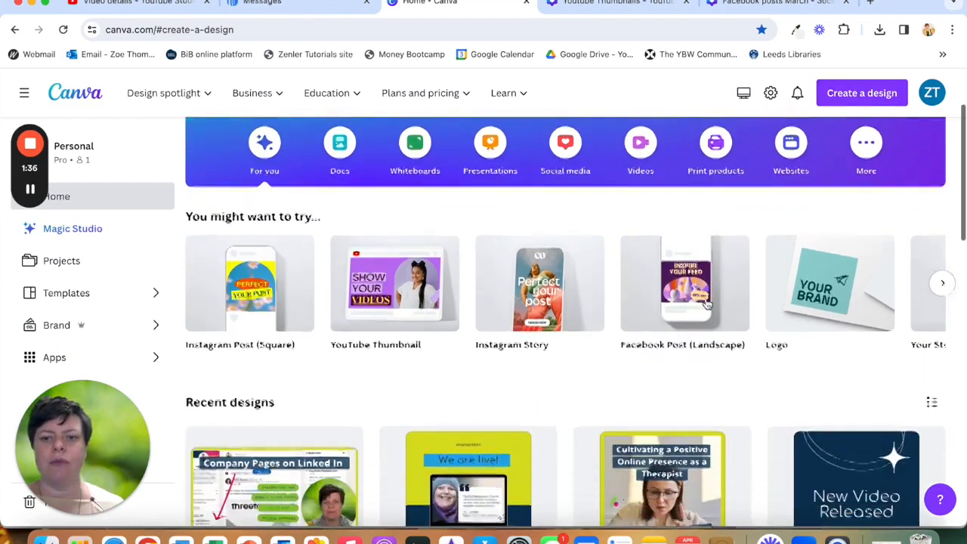
scroll(707, 299, "up", 3)
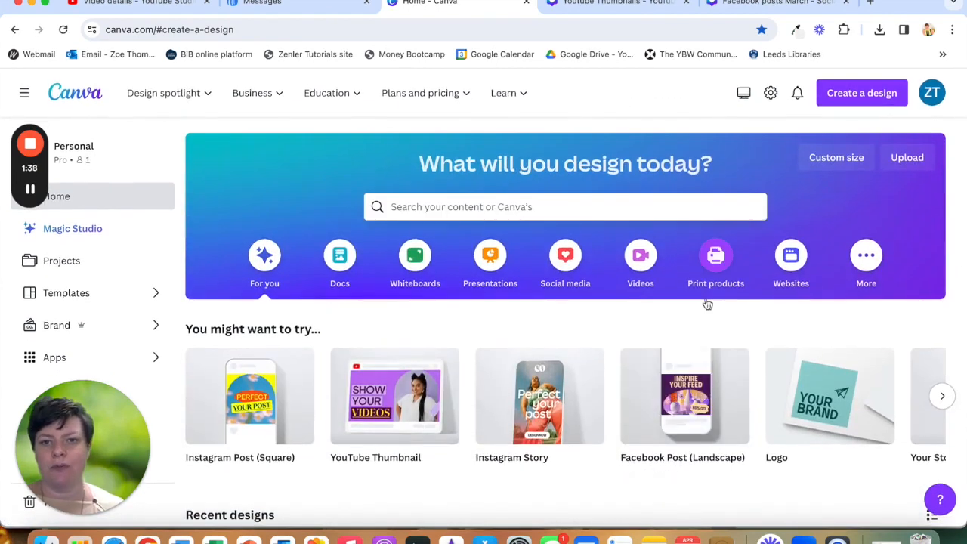
left_click(858, 95)
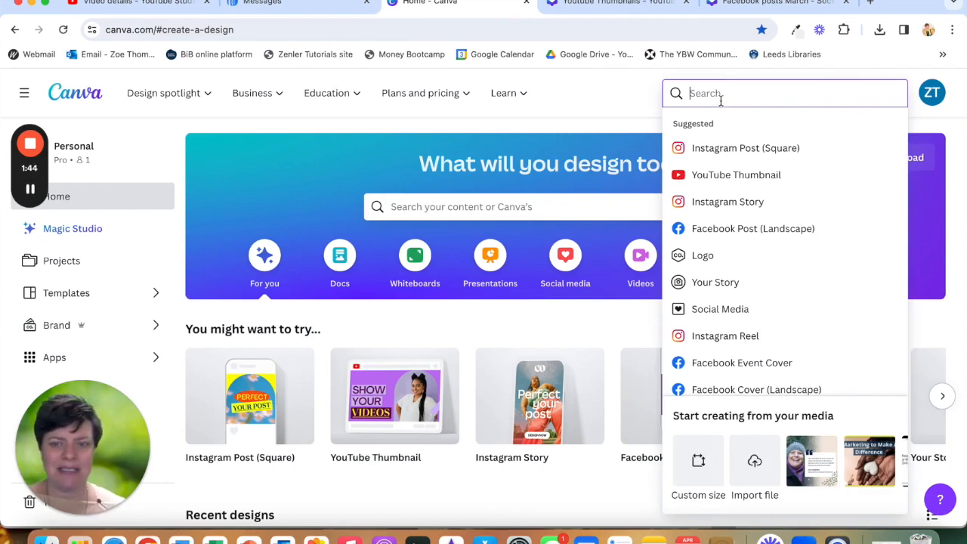
scroll(716, 215, "down", 3)
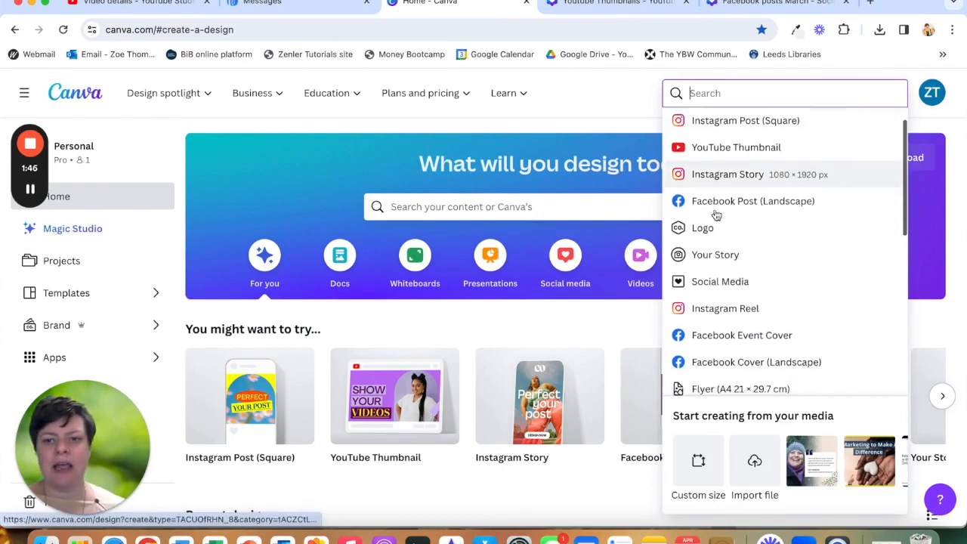
scroll(716, 215, "down", 5)
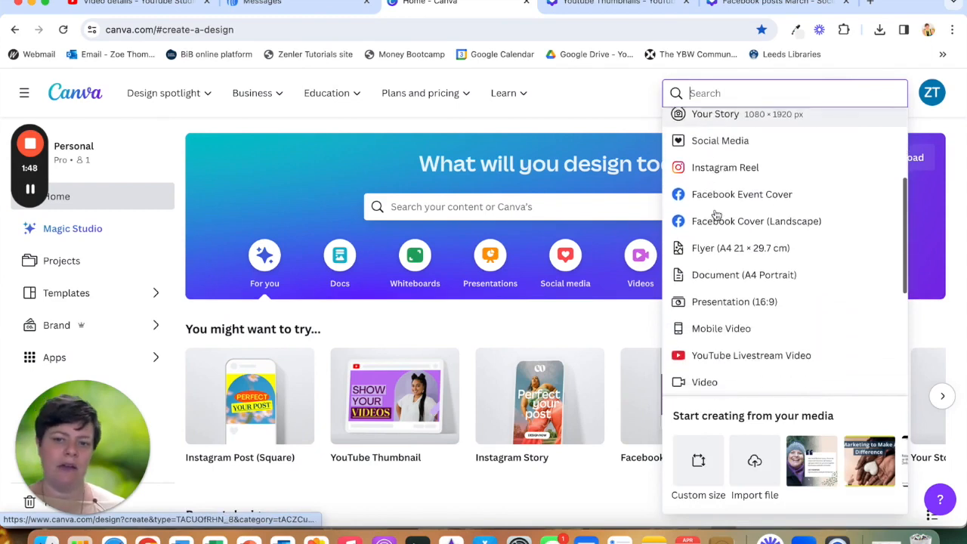
scroll(717, 215, "up", 8)
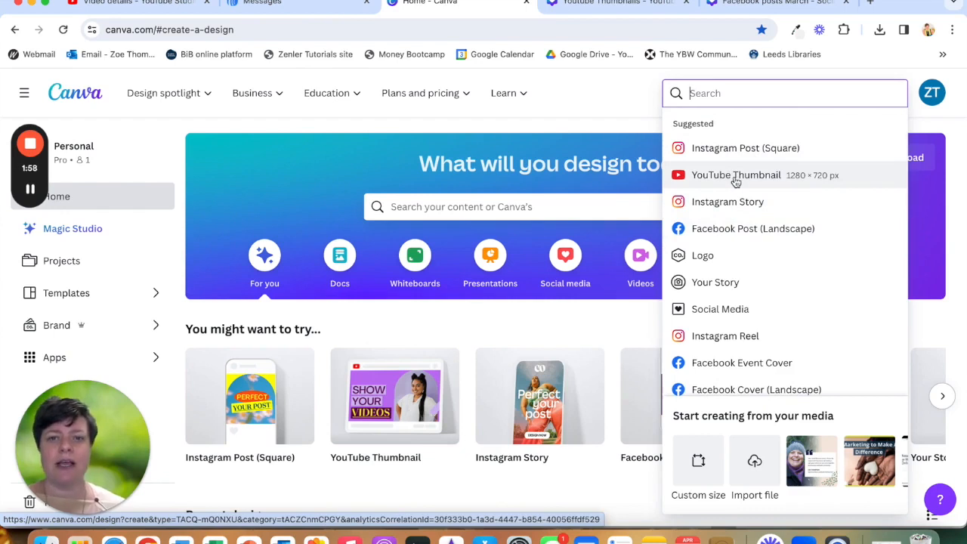
scroll(740, 251, "down", 1)
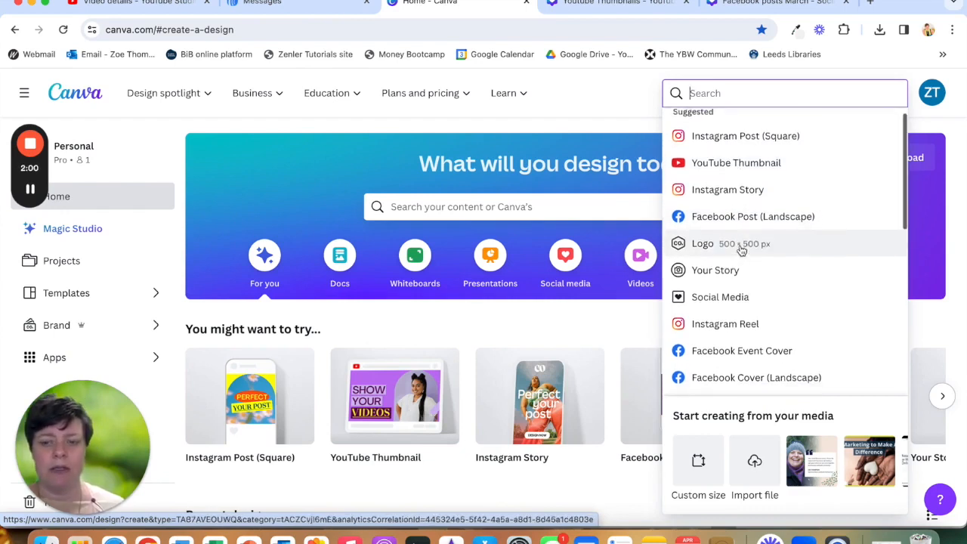
scroll(741, 251, "down", 5)
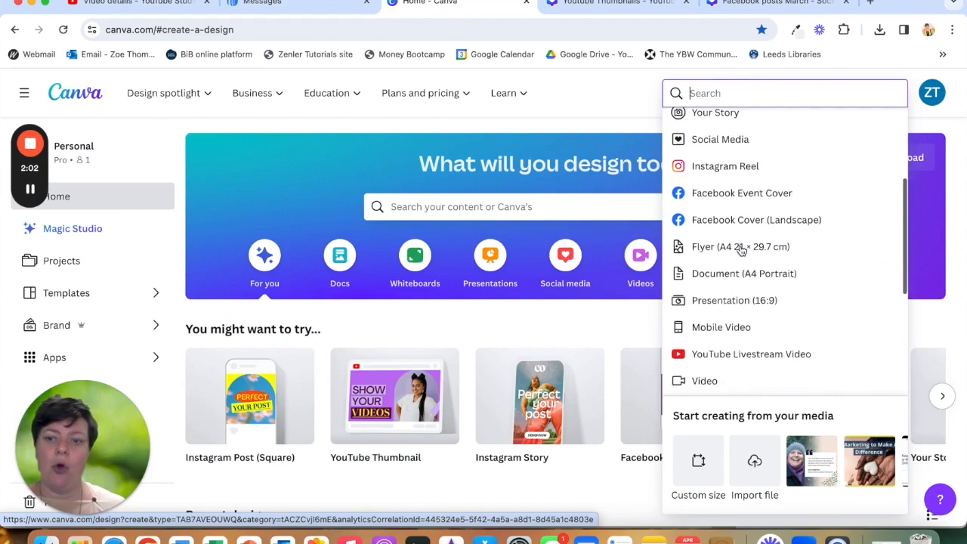
scroll(741, 251, "down", 1)
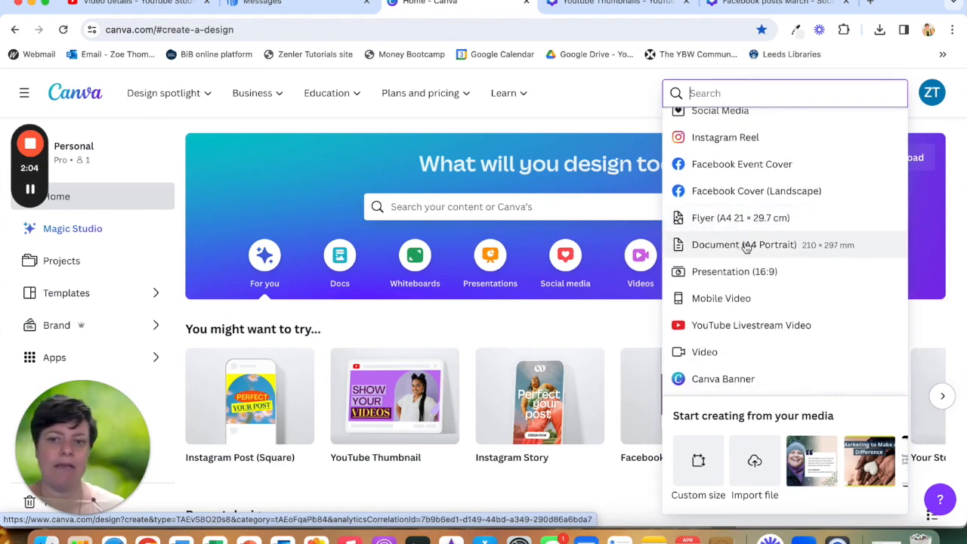
scroll(746, 248, "down", 1)
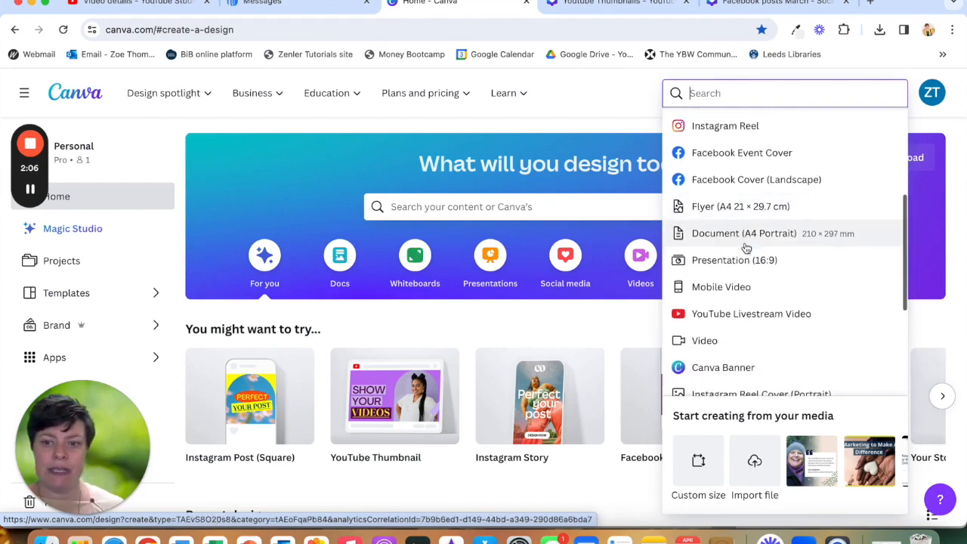
scroll(737, 292, "down", 5)
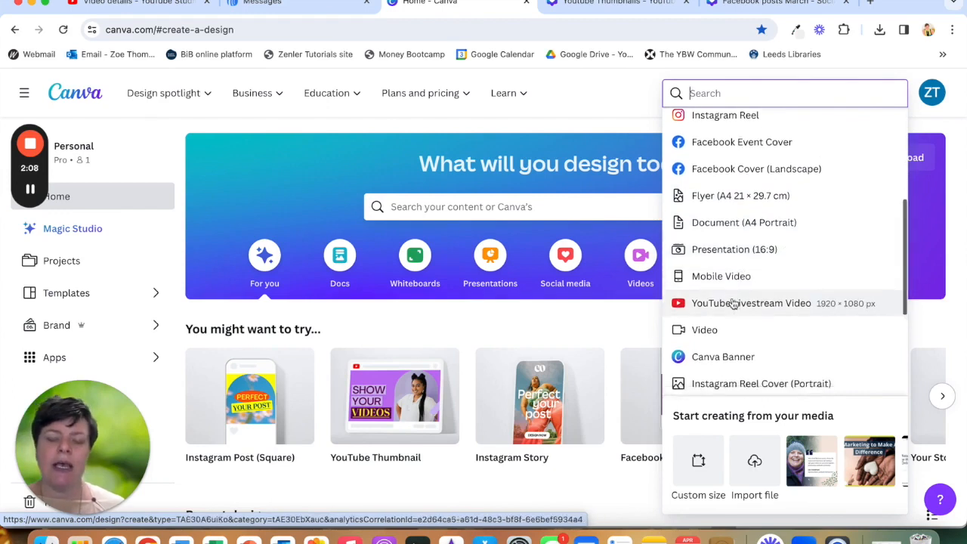
scroll(733, 303, "down", 2)
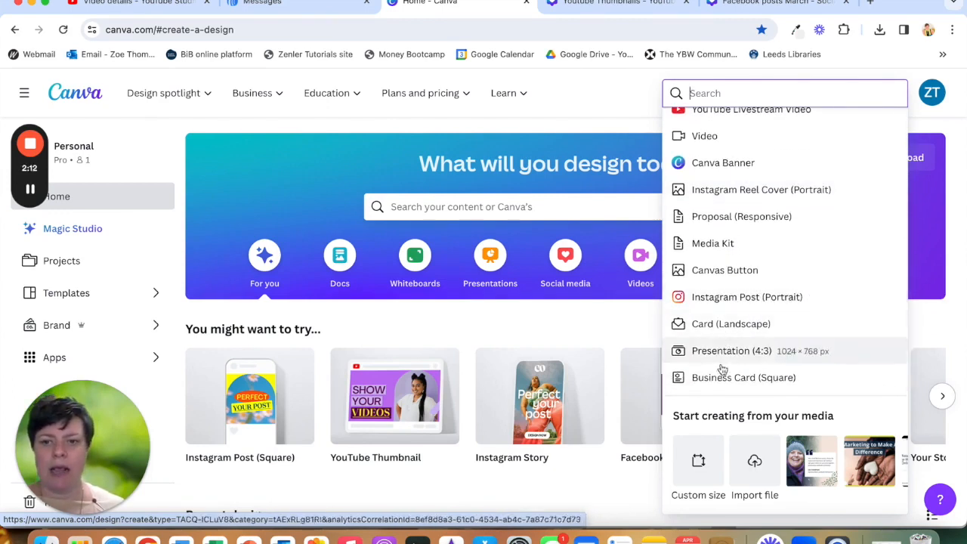
scroll(718, 353, "down", 2)
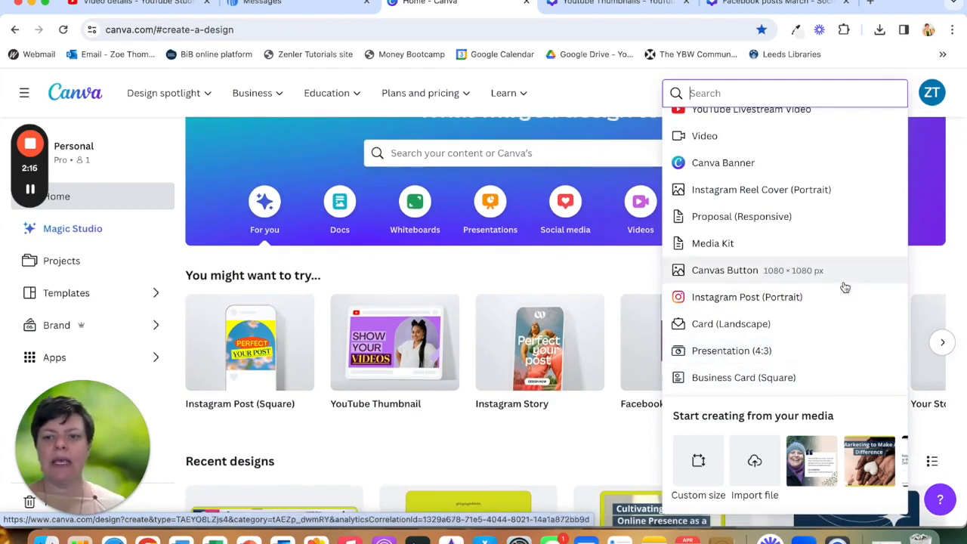
- Search the design types for facebook
left_click(713, 92)
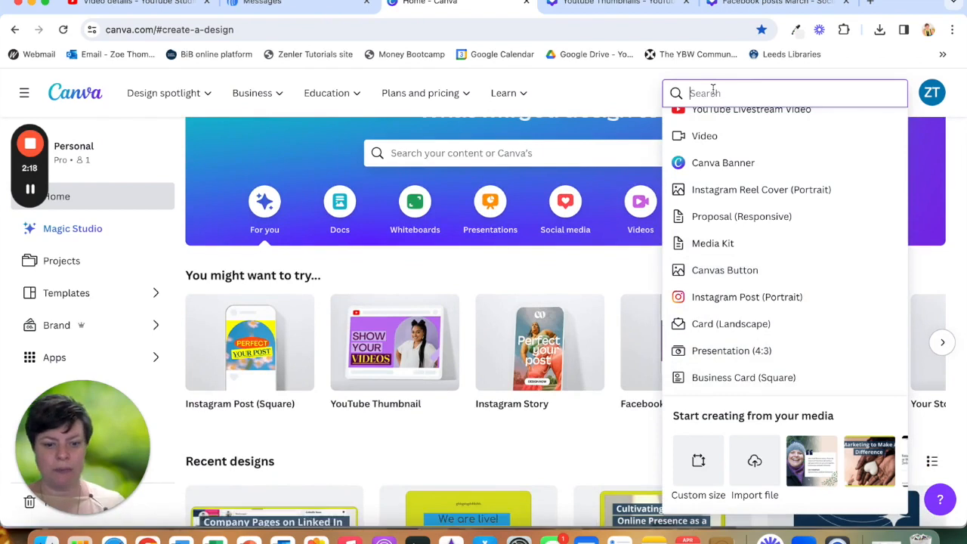
type("facebook")
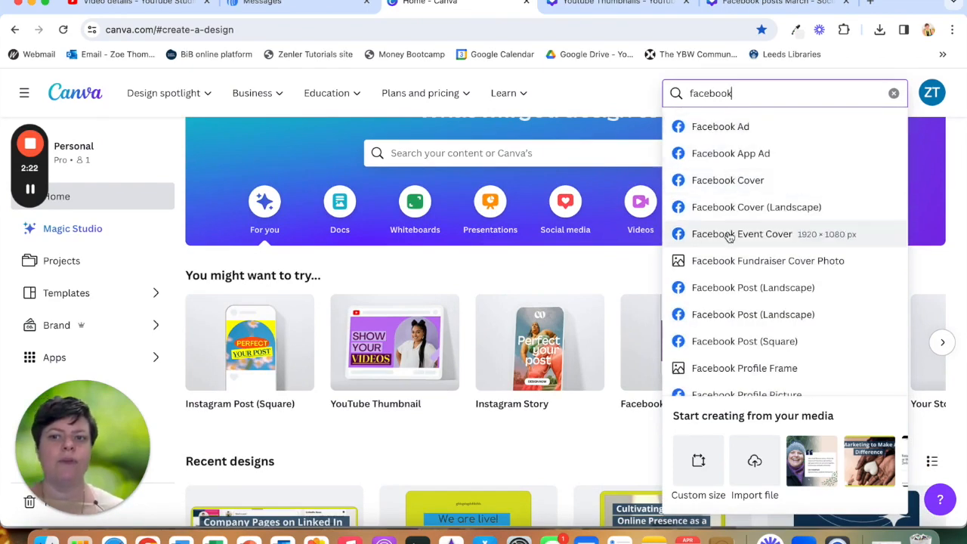
scroll(739, 264, "down", 3)
scroll(739, 261, "up", 3)
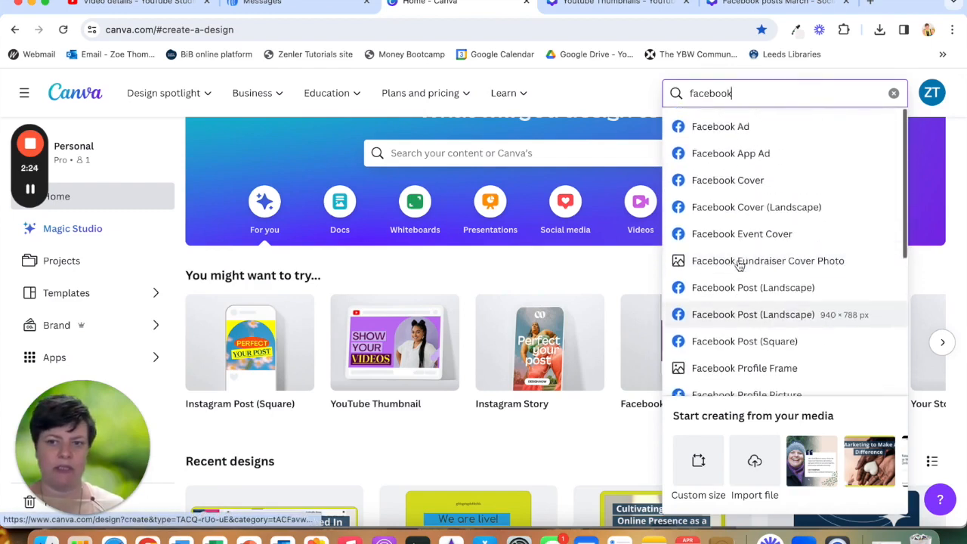
- Search the design types for tic
left_click_drag(735, 93, 673, 93)
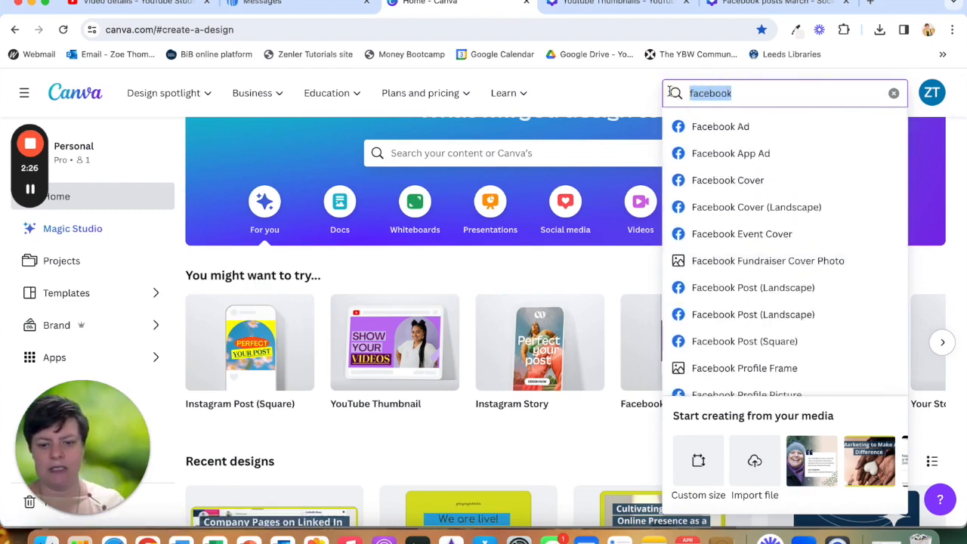
type("tic")
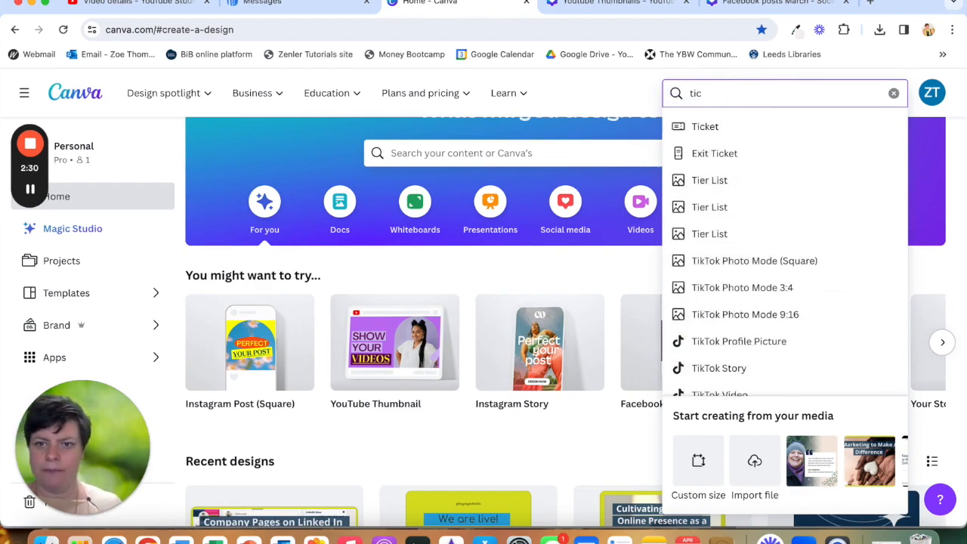
scroll(725, 231, "down", 1)
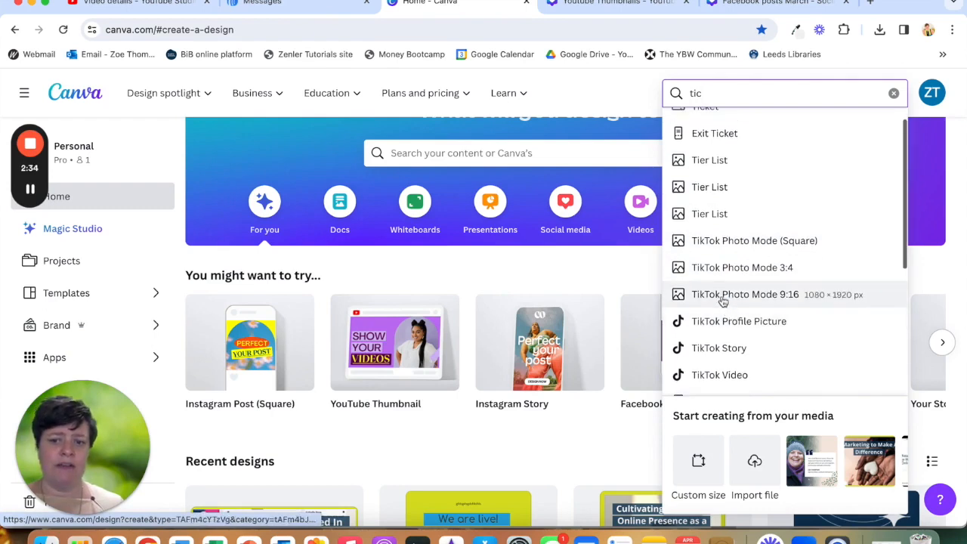
scroll(724, 301, "down", 2)
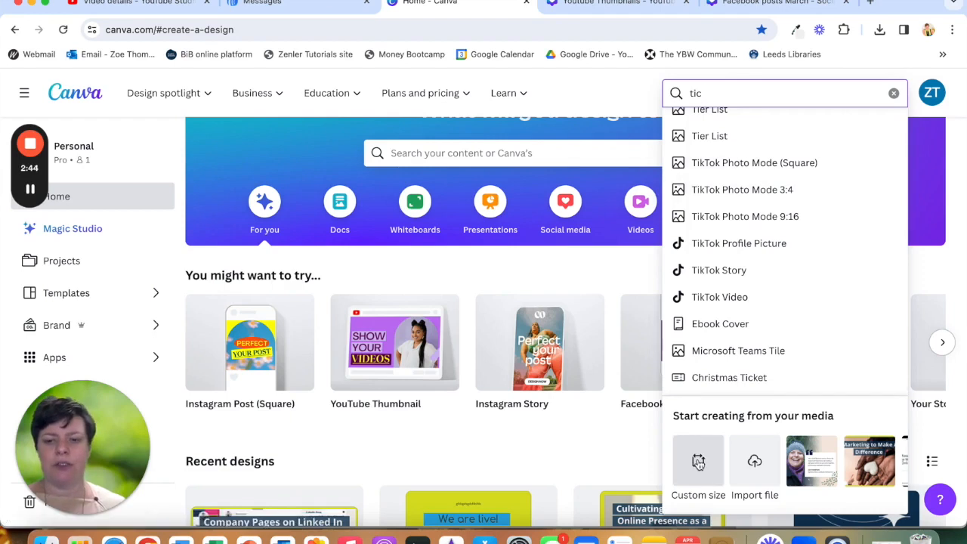
left_click(698, 461)
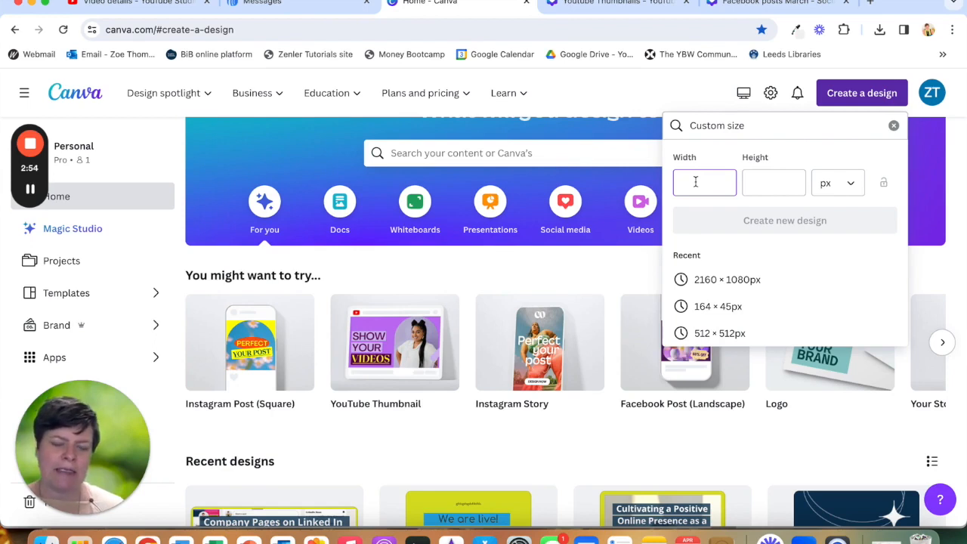
type("300")
left_click(760, 179)
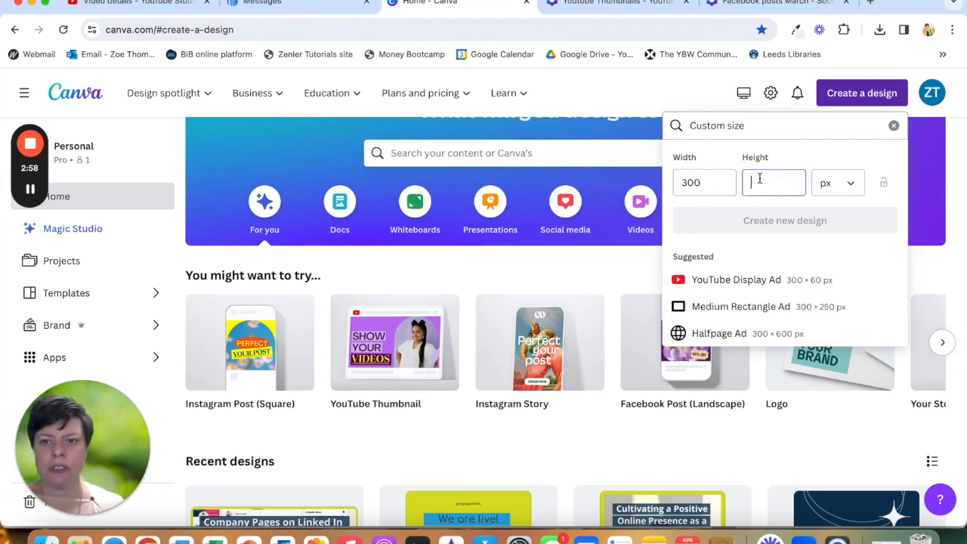
type("300")
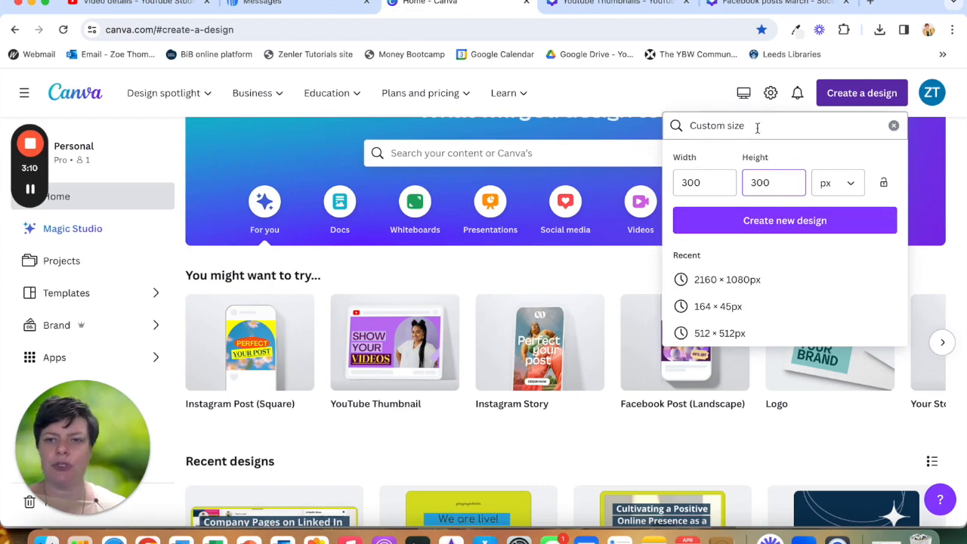
left_click(894, 125)
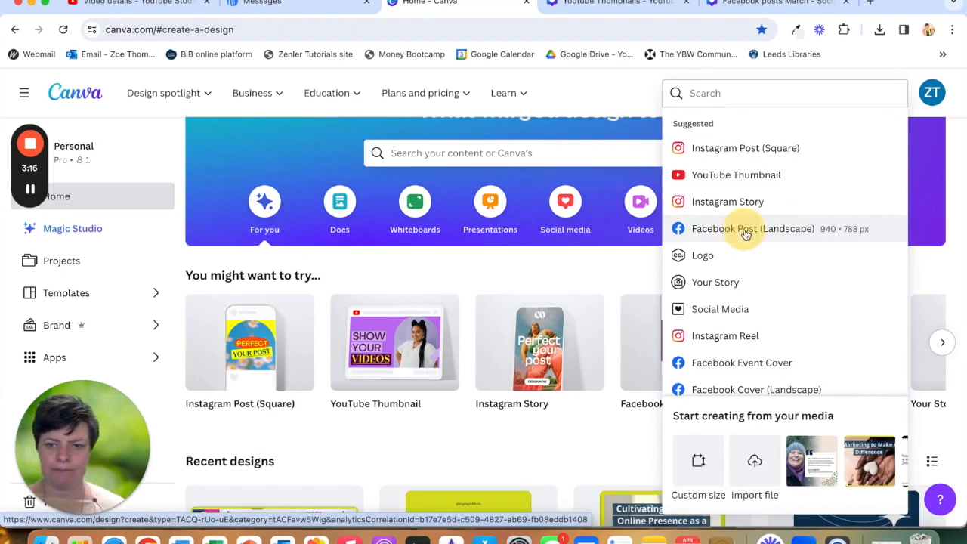
- Create a new Facebook Post (Landscape) design
left_click(744, 228)
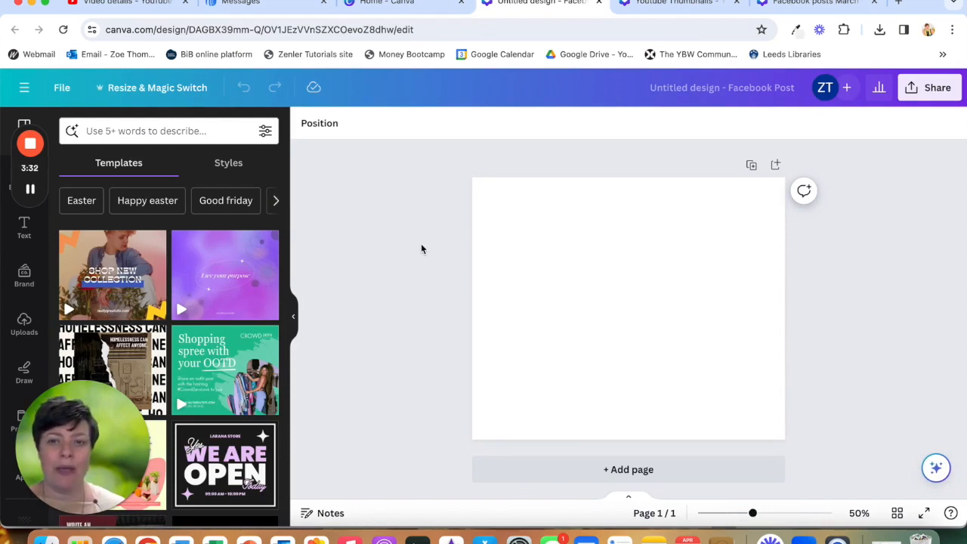
- Rename the design as Facebook post April
left_click(705, 90)
key("BackSpace")
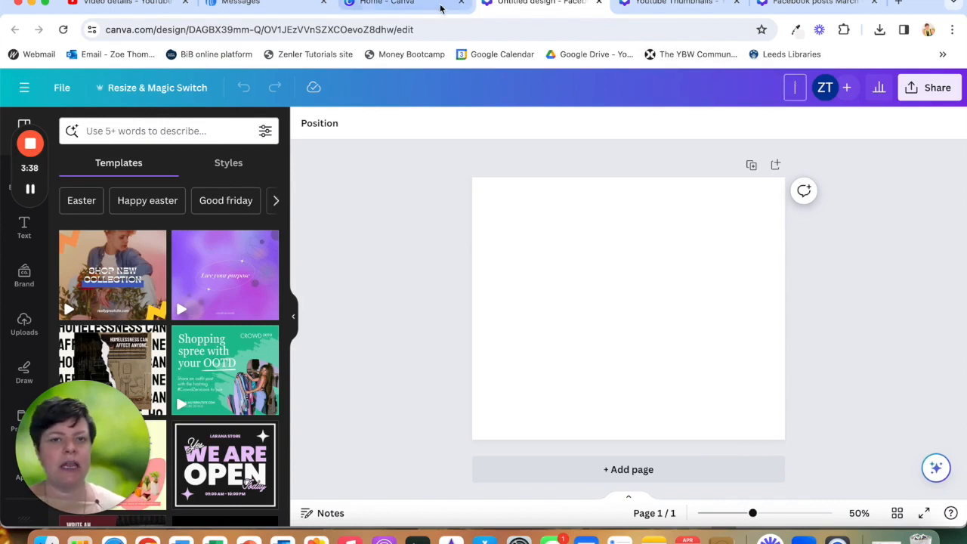
left_click(417, 6)
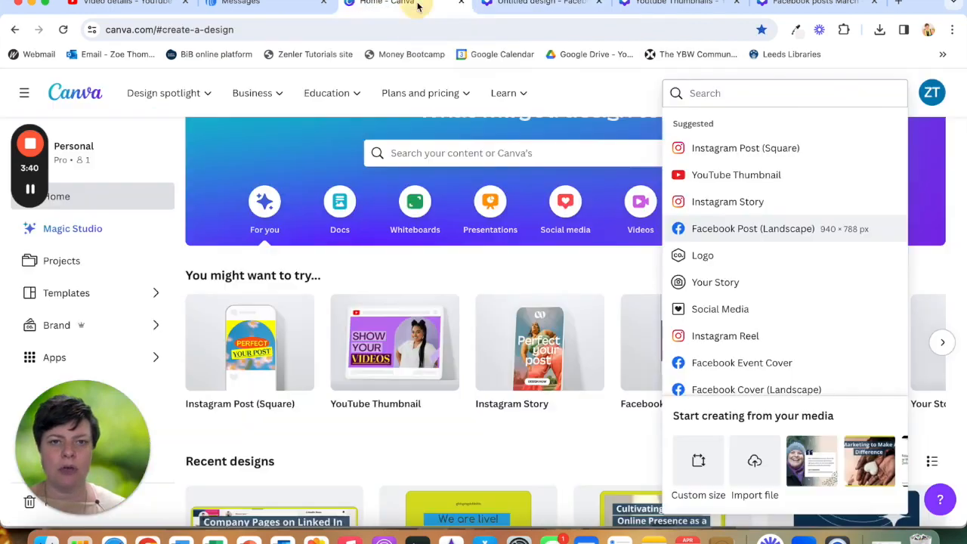
scroll(328, 415, "down", 3)
scroll(329, 418, "down", 3)
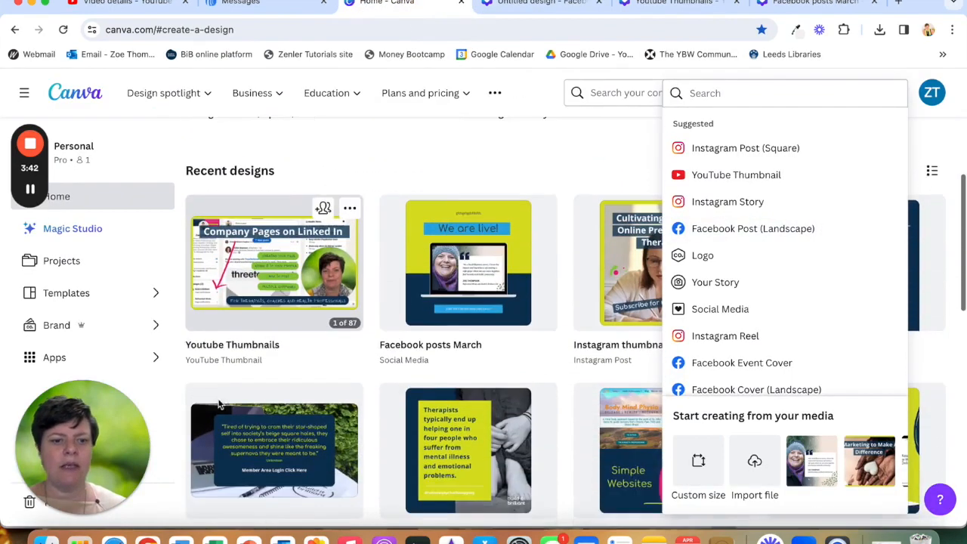
left_click(522, 4)
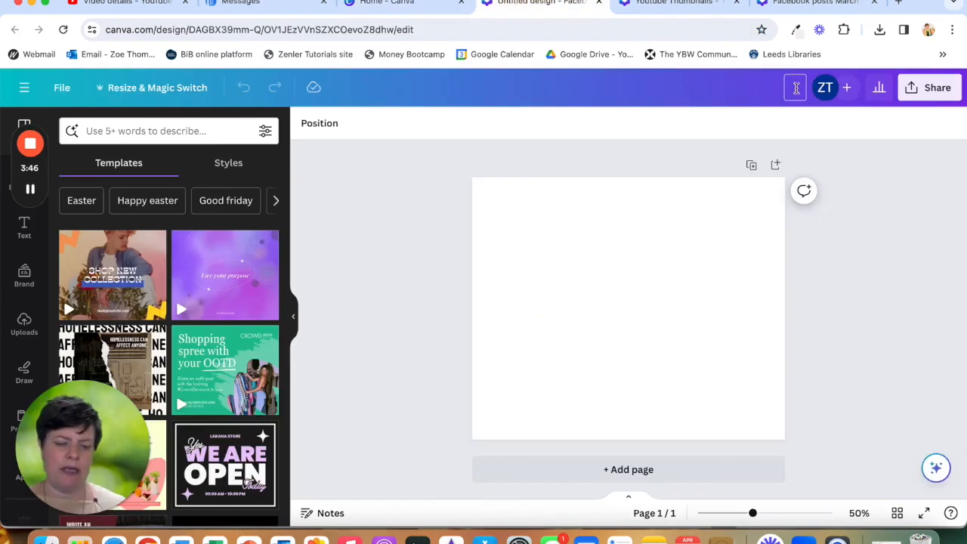
type("Facebook")
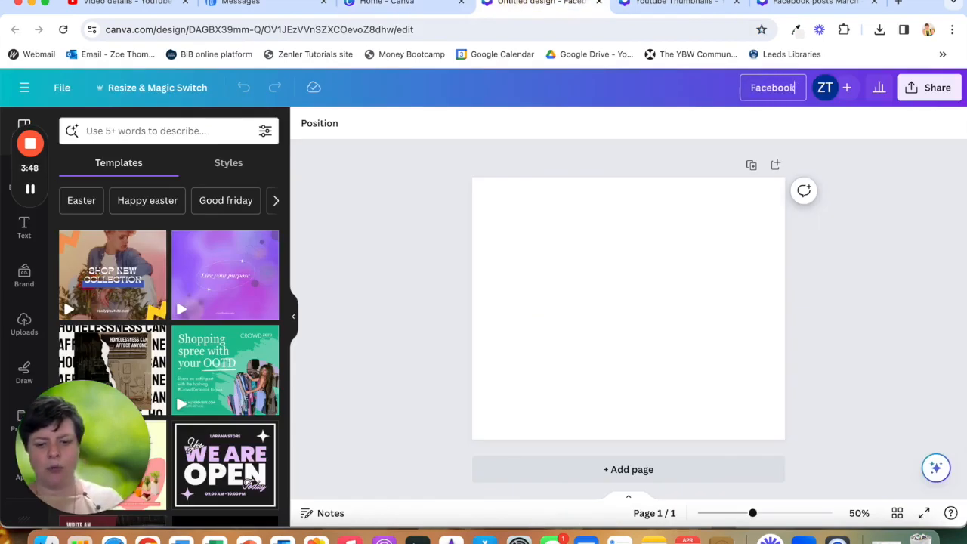
type("k post April")
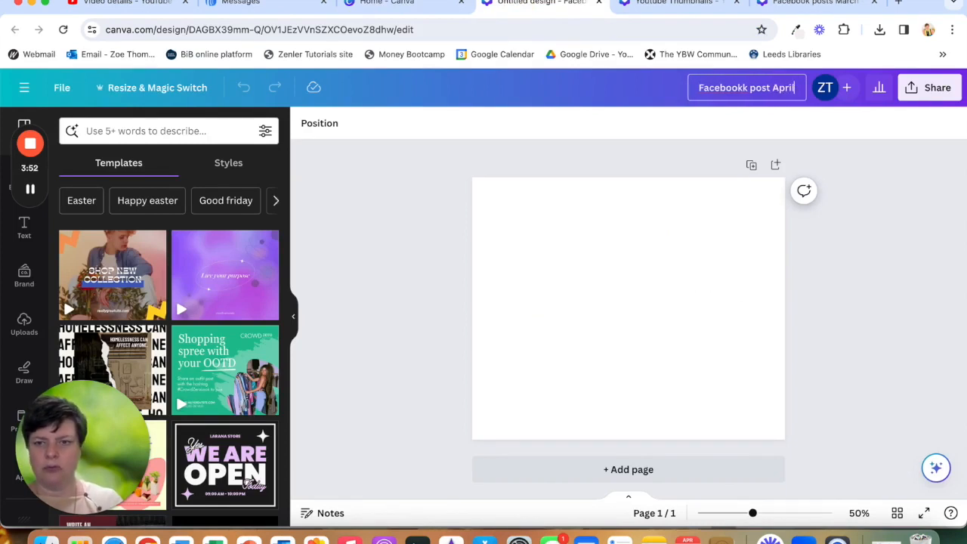
key("Return")
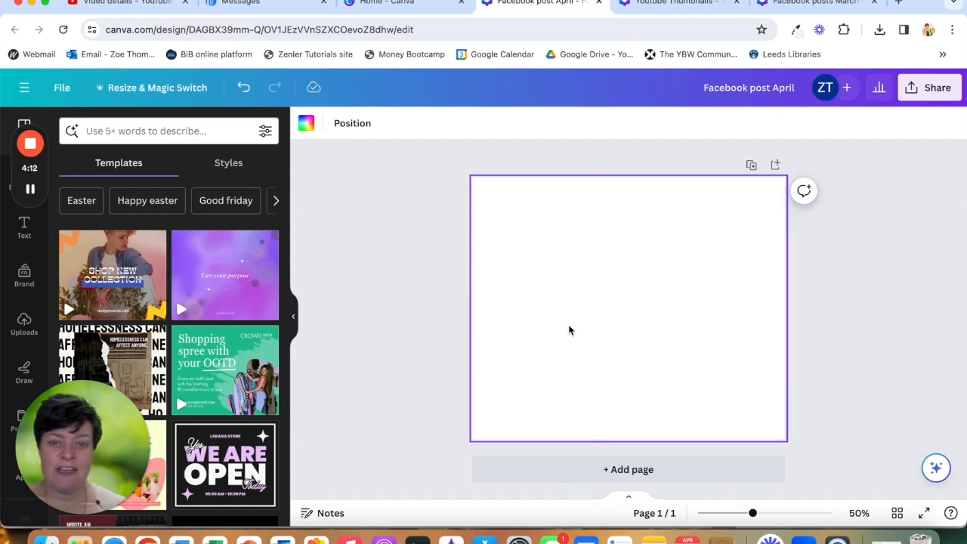
- Add a second page to the design
left_click(568, 478)
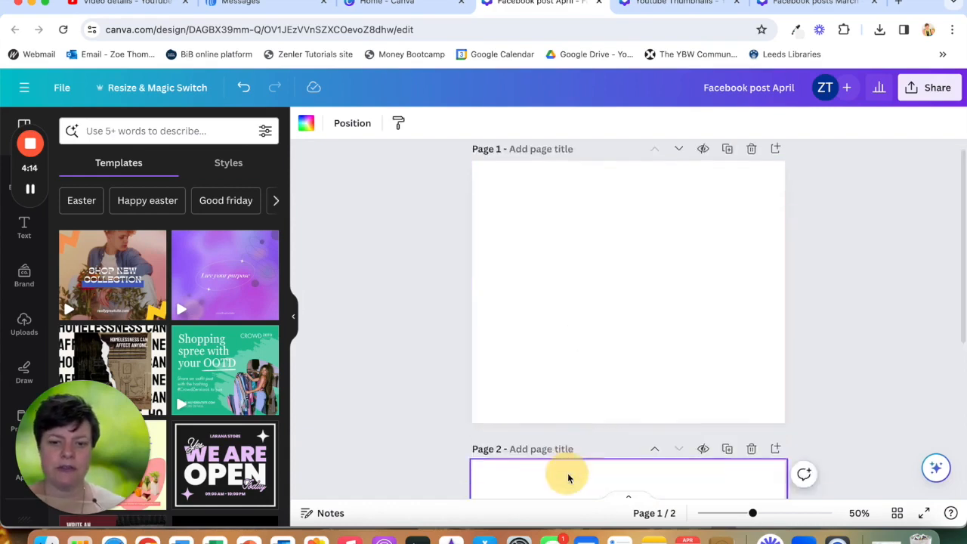
scroll(589, 270, "up", 5)
scroll(589, 270, "down", 5)
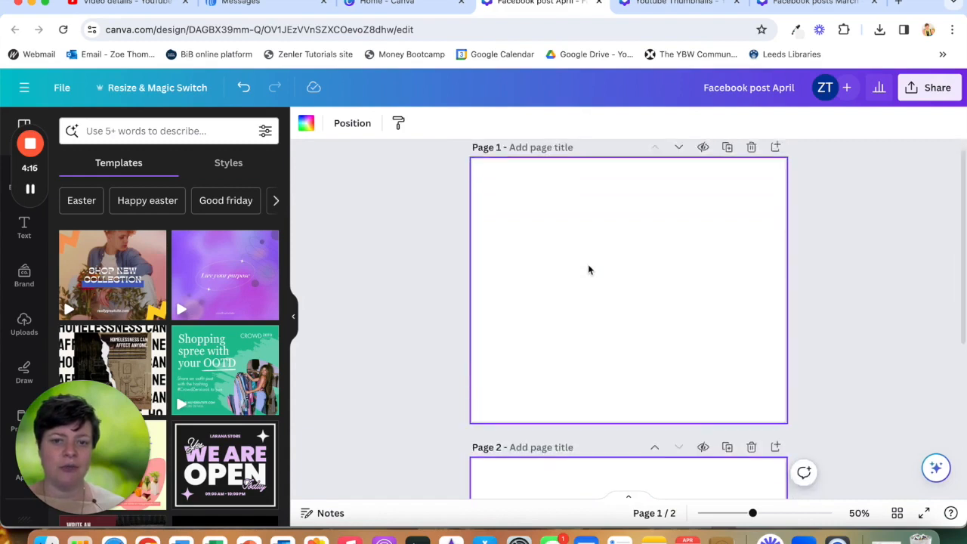
scroll(590, 270, "up", 5)
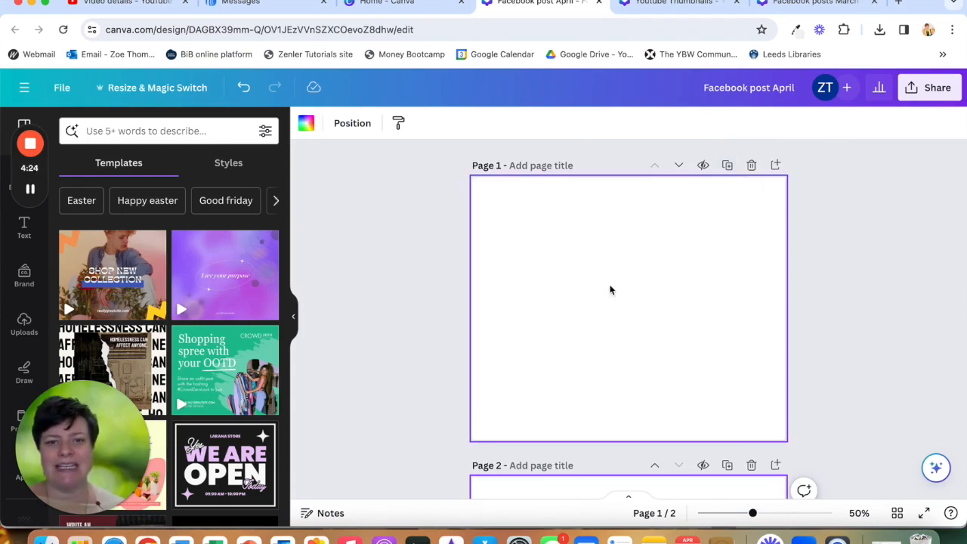
scroll(548, 380, "down", 5)
scroll(549, 380, "up", 5)
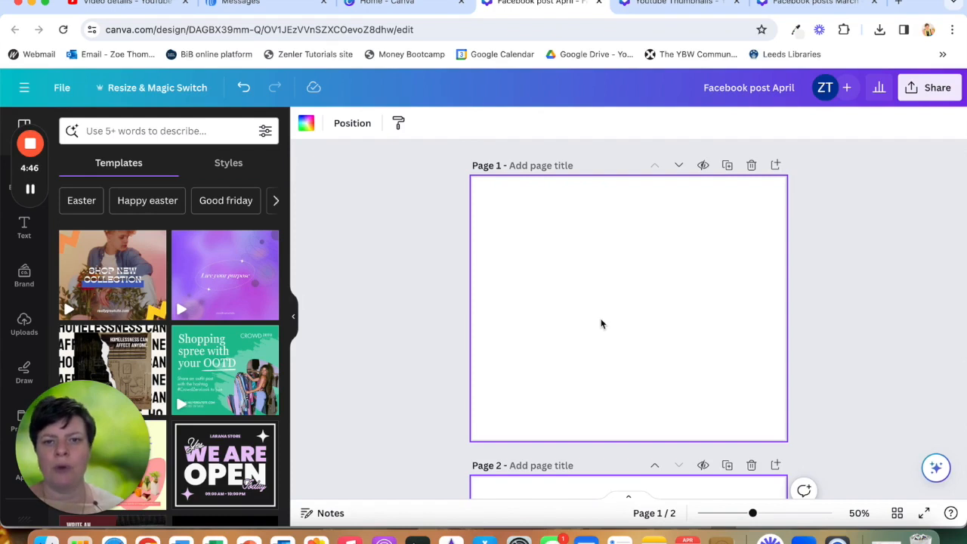
left_click_drag(89, 461, 357, 257)
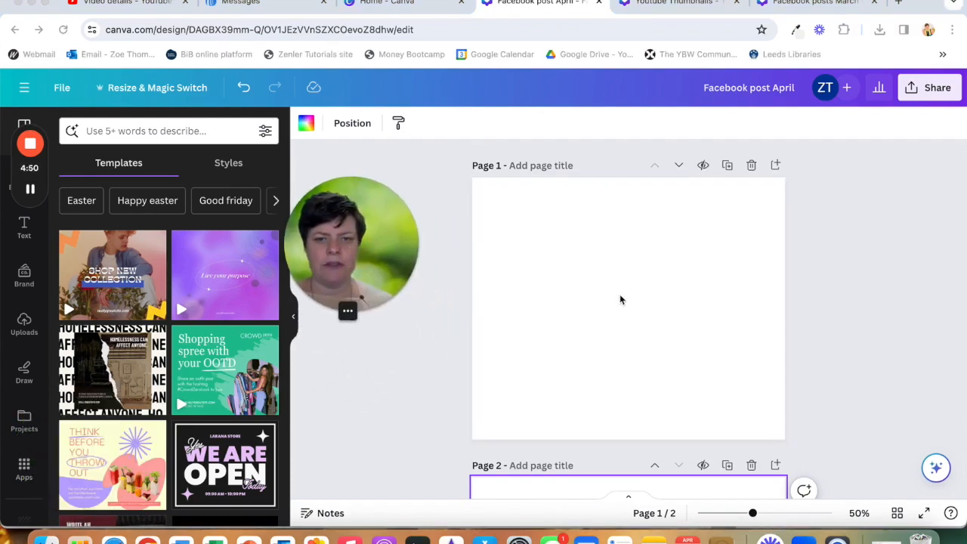
left_click(578, 289)
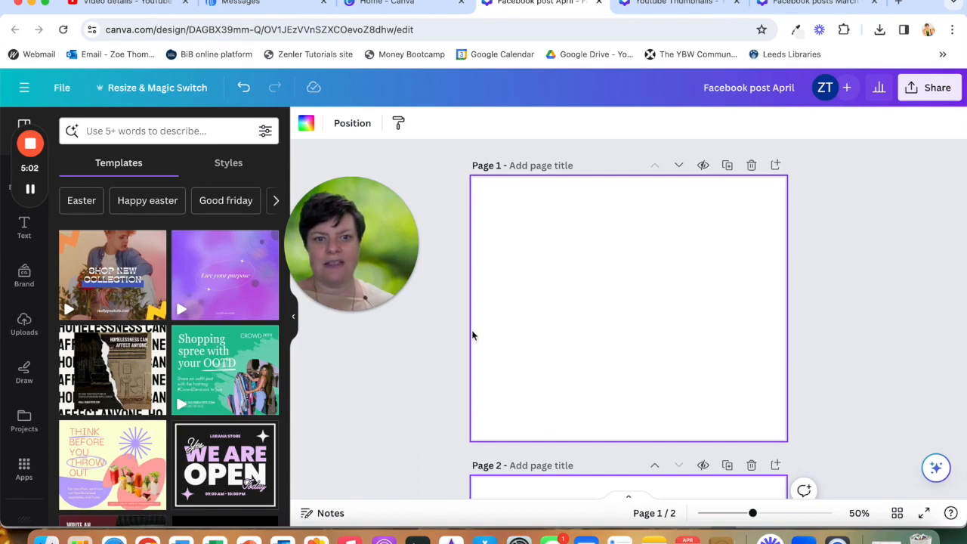
left_click(428, 399)
left_click(589, 332)
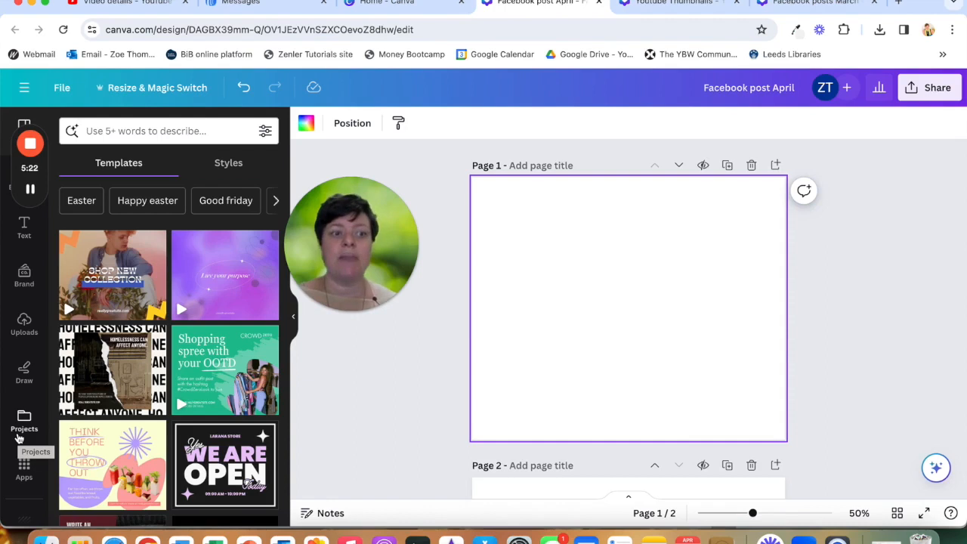
- Set the first page's background to the dark navy colour from the brand colour palette
scroll(21, 442, "down", 2)
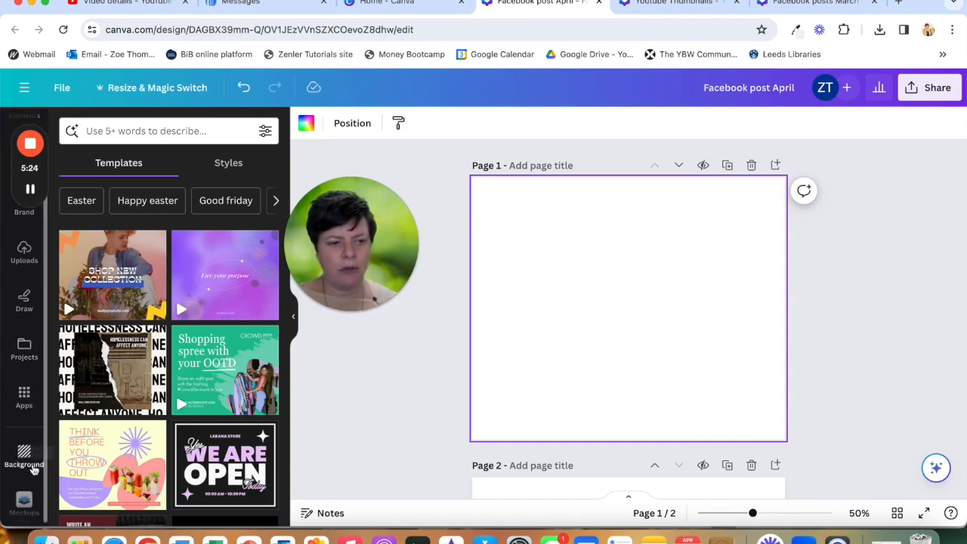
left_click(24, 453)
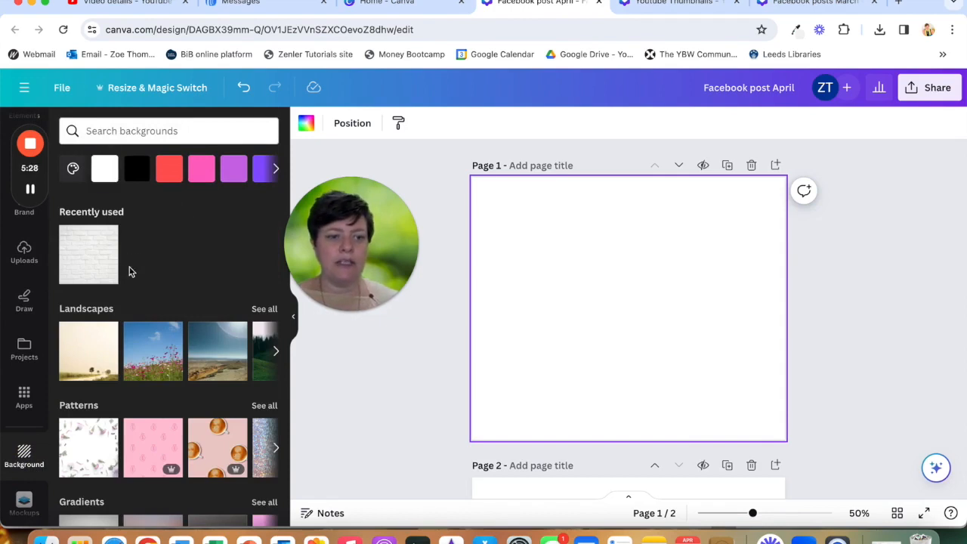
scroll(161, 315, "down", 5)
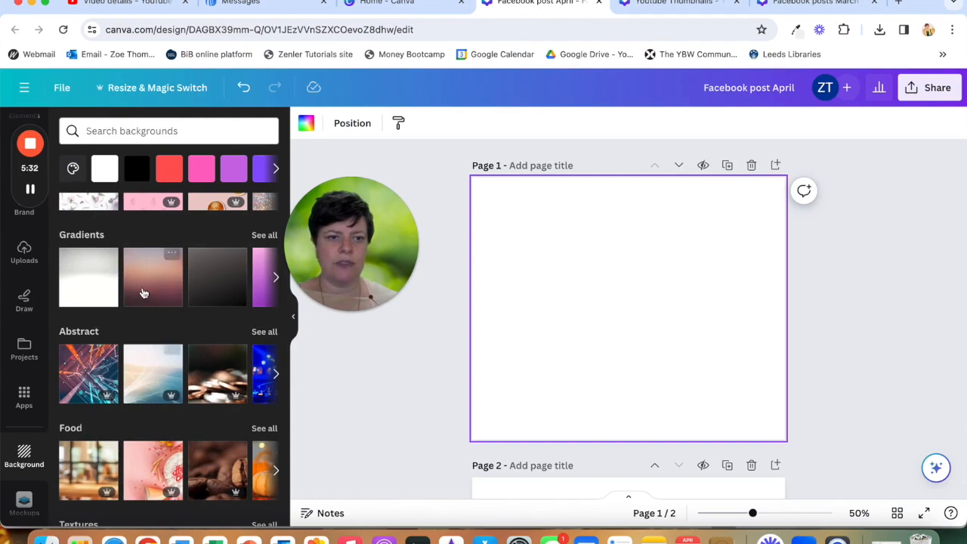
scroll(152, 317, "up", 5)
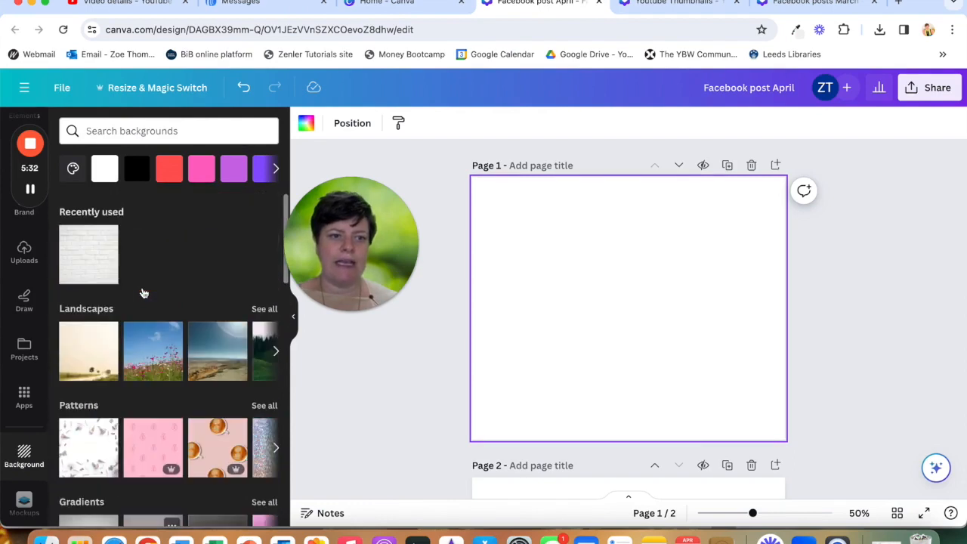
left_click(70, 170)
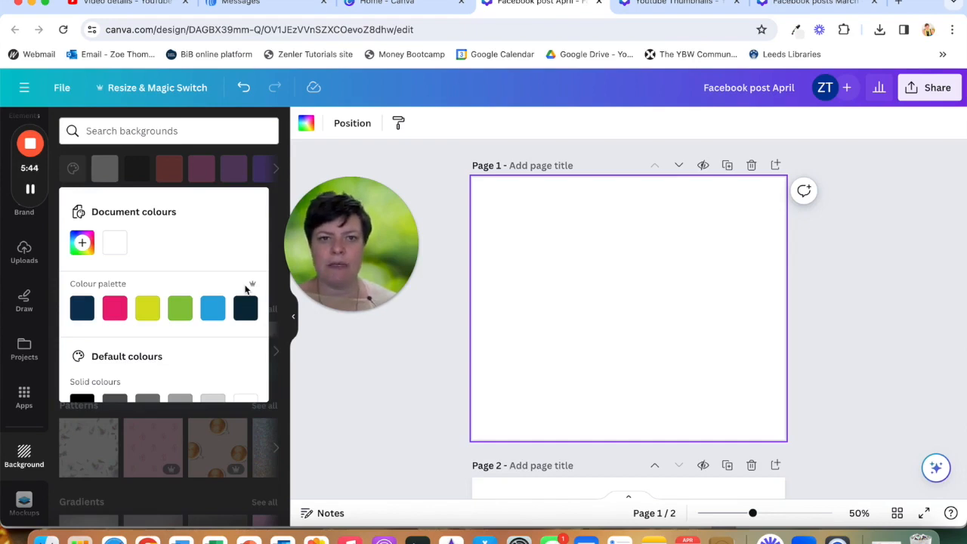
left_click(82, 309)
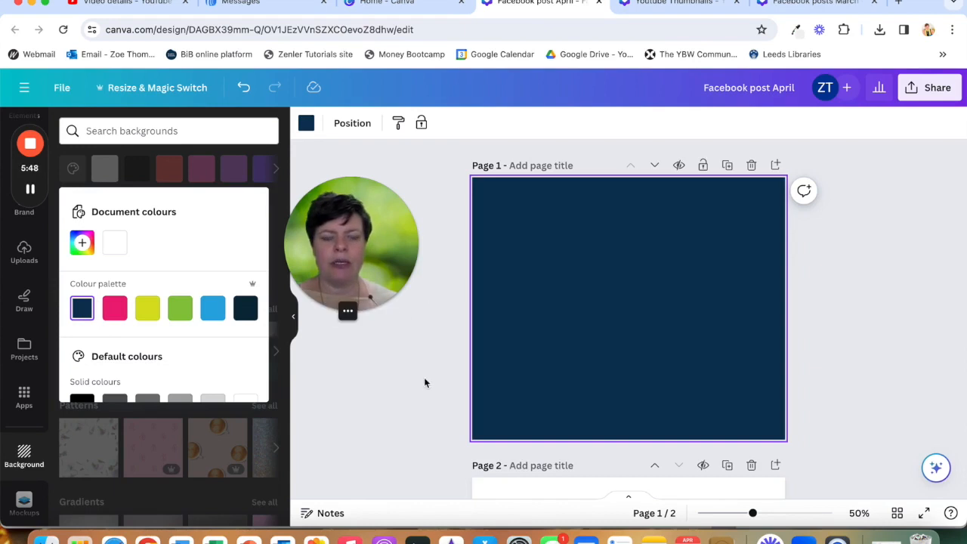
left_click(415, 428)
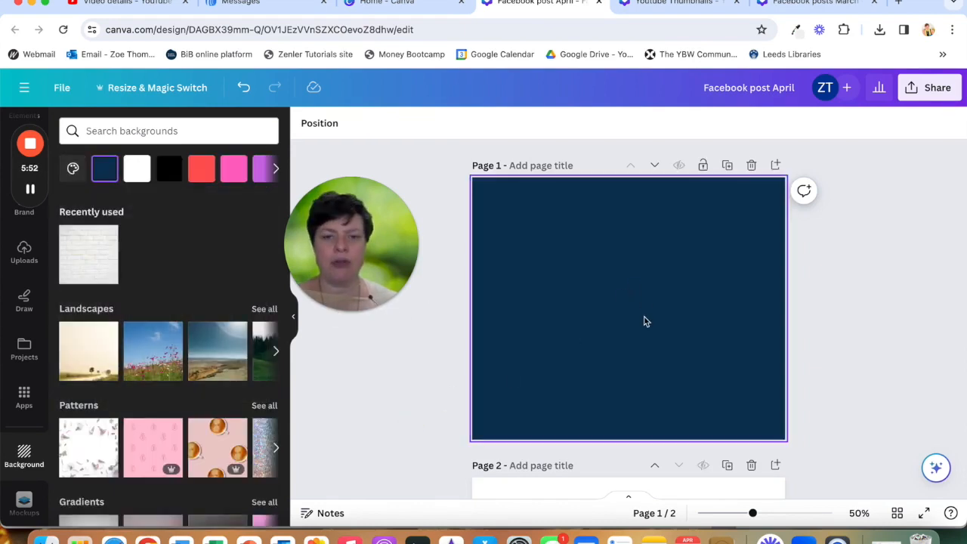
- Duplicate the navy page three times
left_click(726, 167)
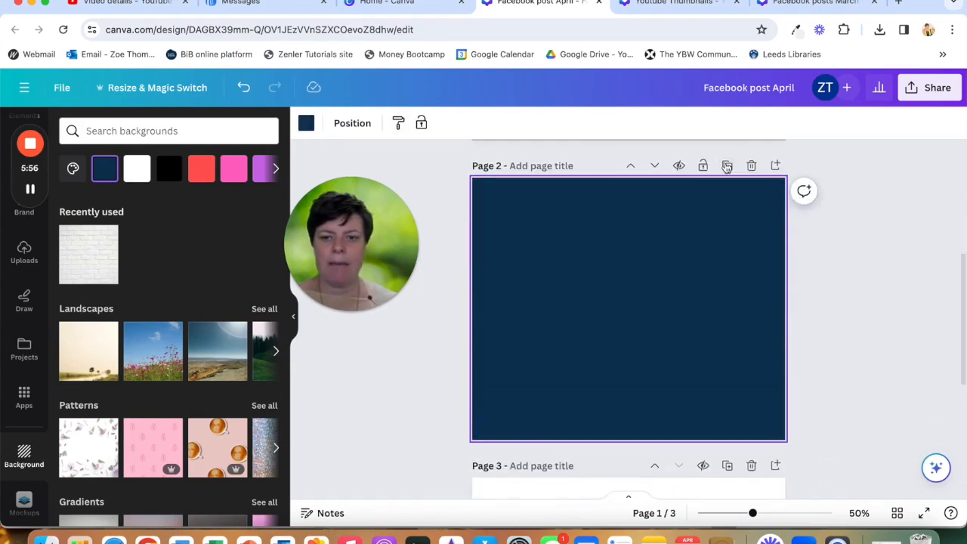
scroll(660, 336, "up", 5)
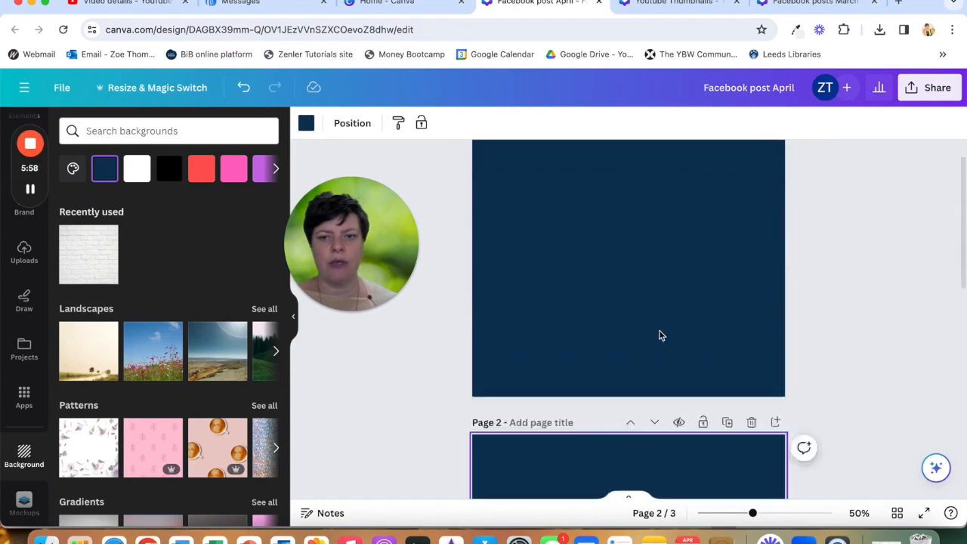
left_click(727, 166)
scroll(691, 371, "up", 4)
scroll(691, 371, "down", 3)
scroll(690, 371, "down", 8)
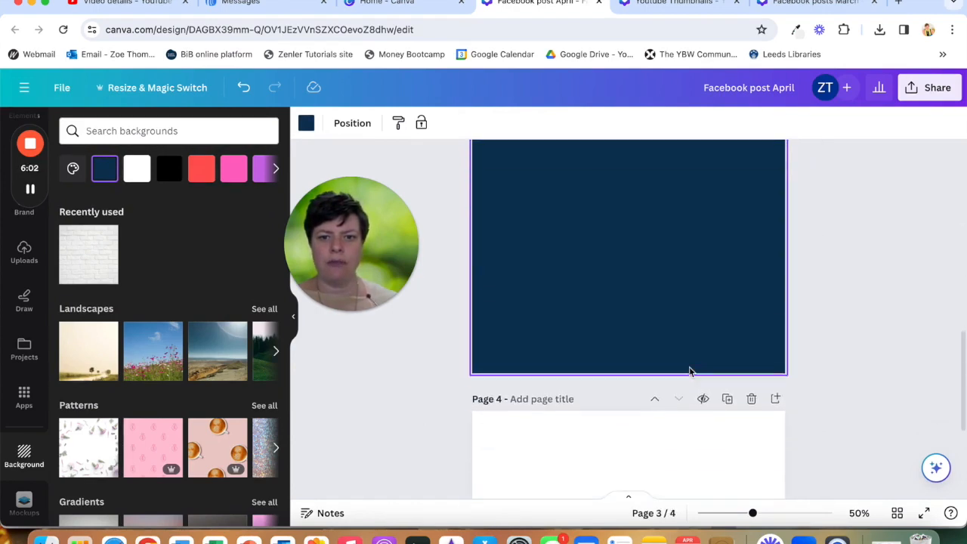
left_click(728, 165)
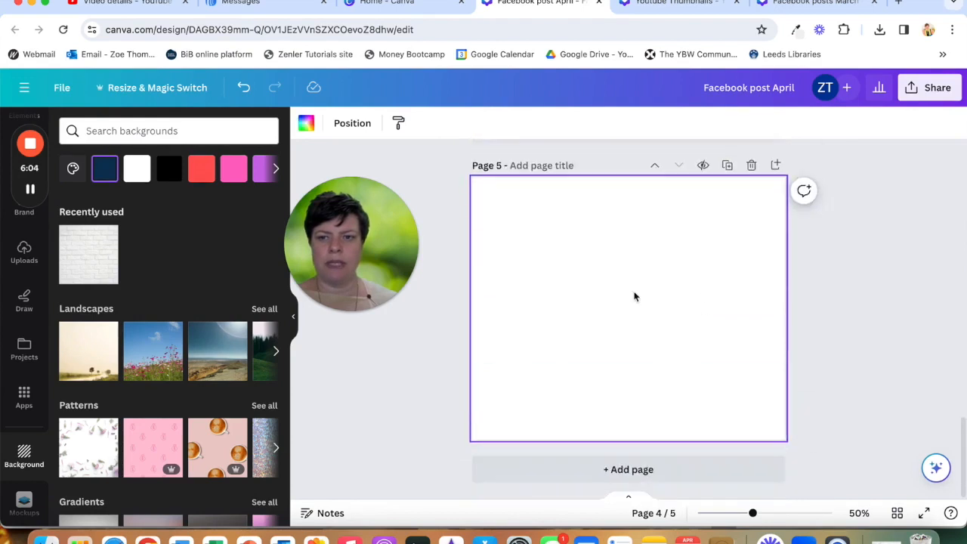
scroll(635, 297, "up", 2)
scroll(635, 297, "up", 15)
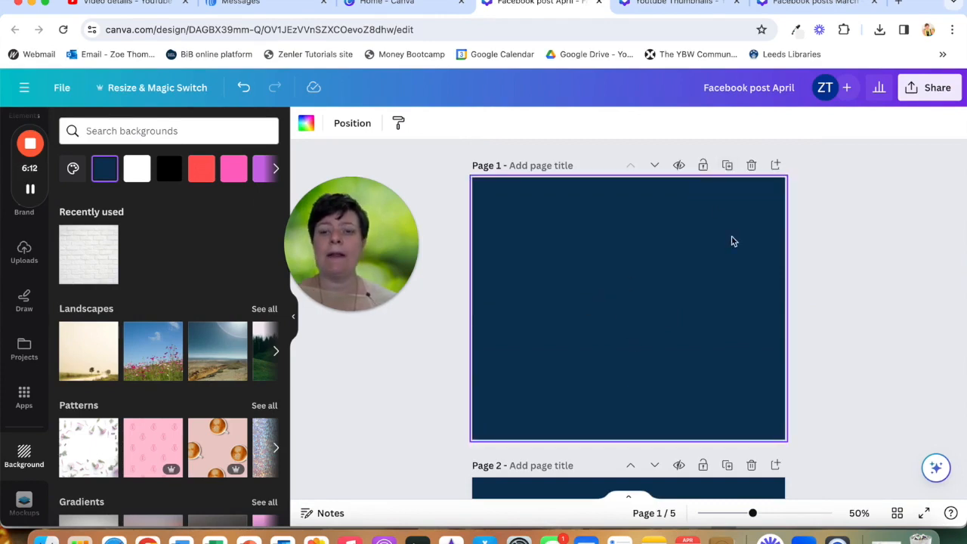
- Delete the first page of the design
left_click(753, 165)
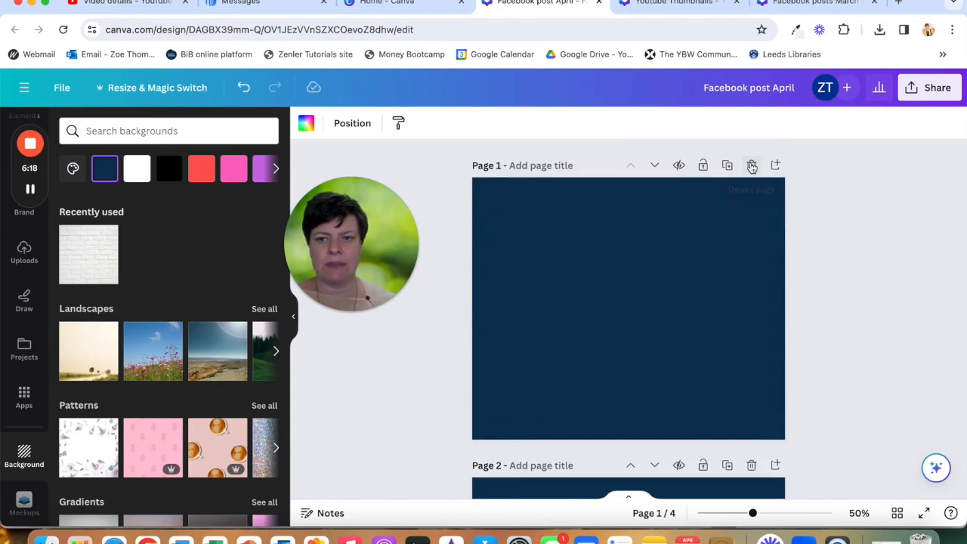
scroll(632, 292, "down", 15)
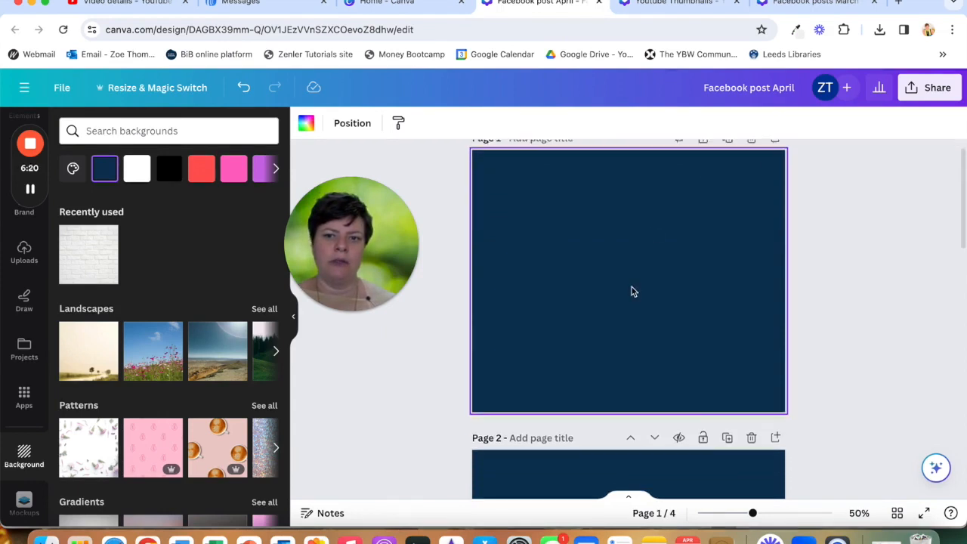
scroll(632, 292, "up", 15)
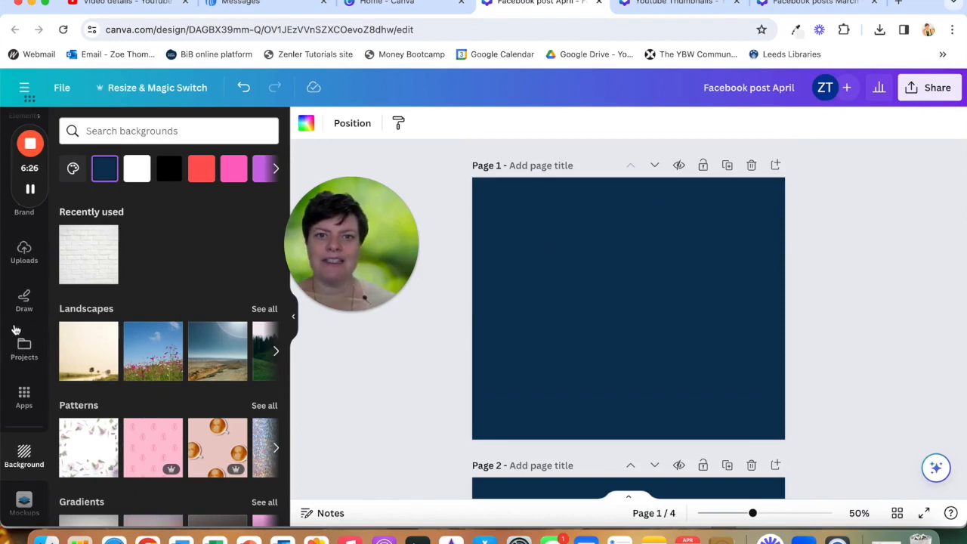
- Open the Brand panel to review the brand kit colours and fonts, then return to the Design panel
scroll(30, 290, "up", 1)
scroll(30, 290, "up", 2)
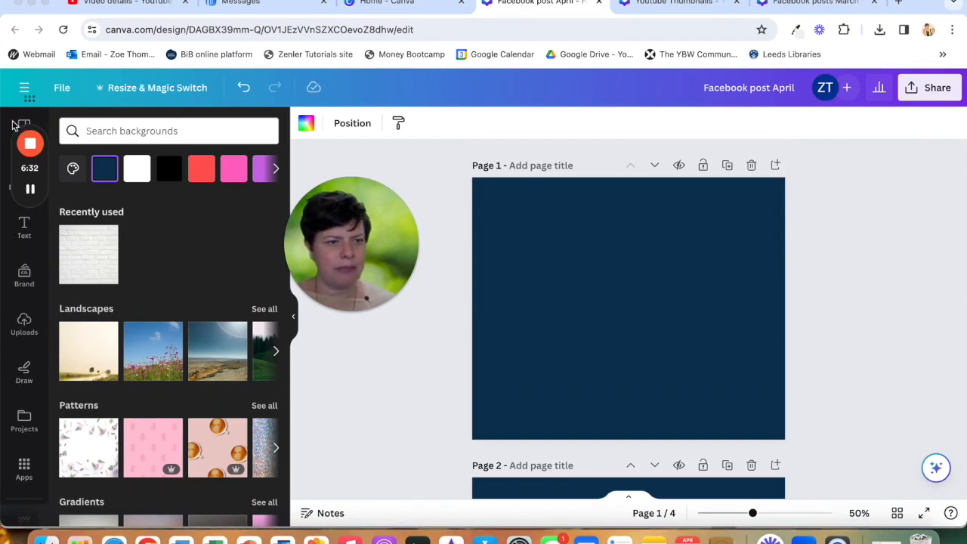
scroll(15, 124, "down", 1)
scroll(8, 123, "down", 1)
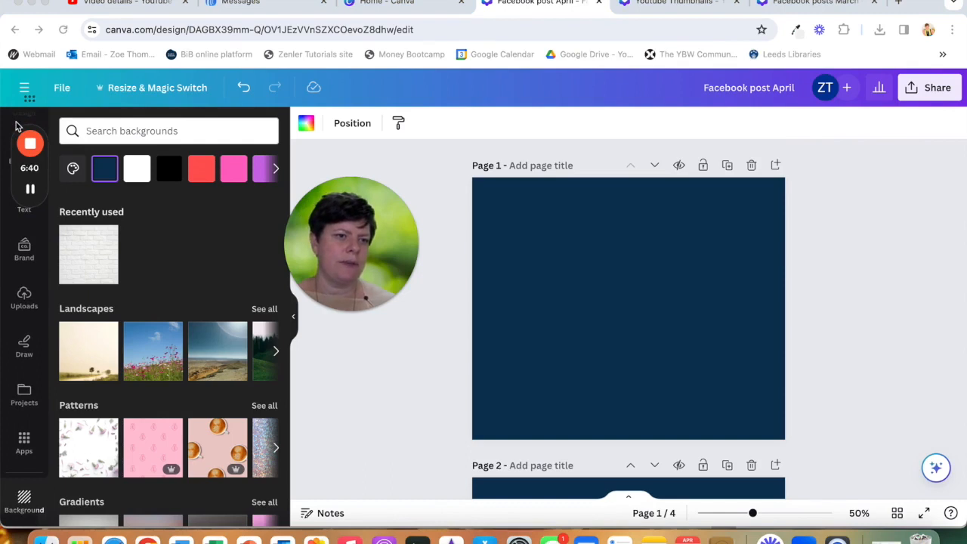
scroll(1, 153, "up", 1)
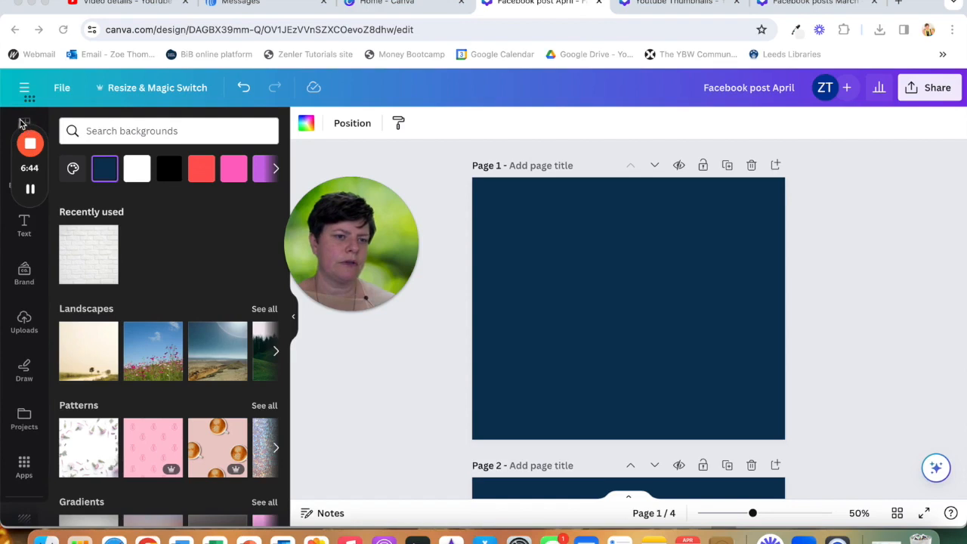
scroll(21, 124, "down", 1)
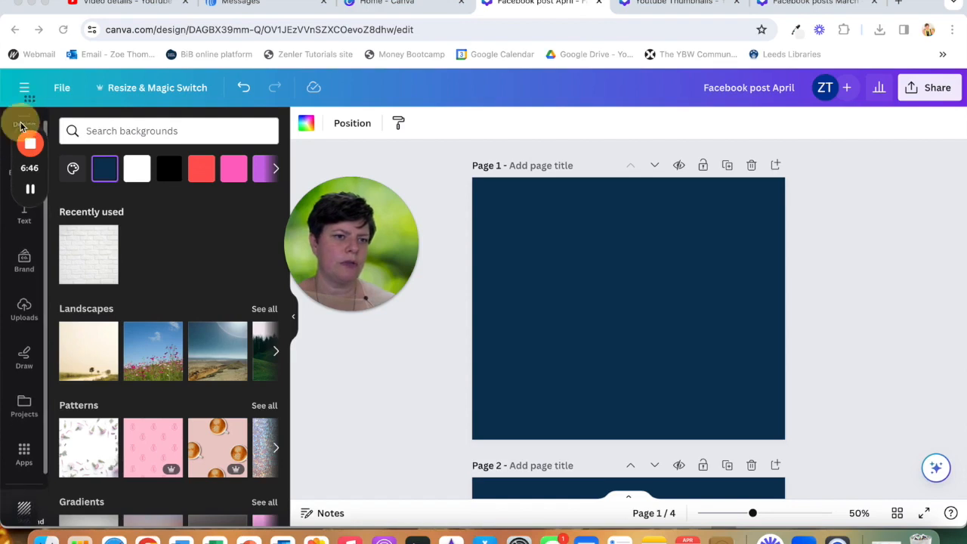
left_click(24, 262)
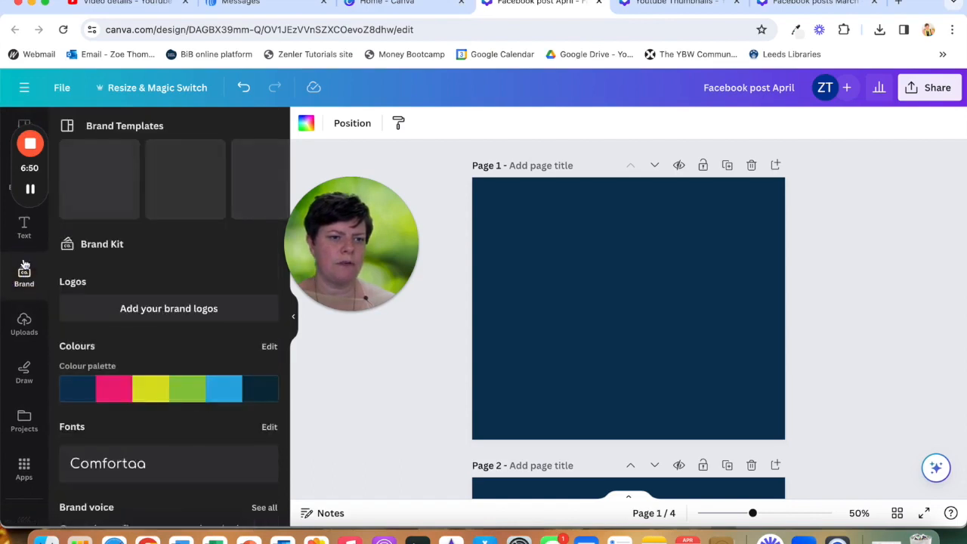
left_click_drag(30, 99, 41, 284)
left_click(23, 135)
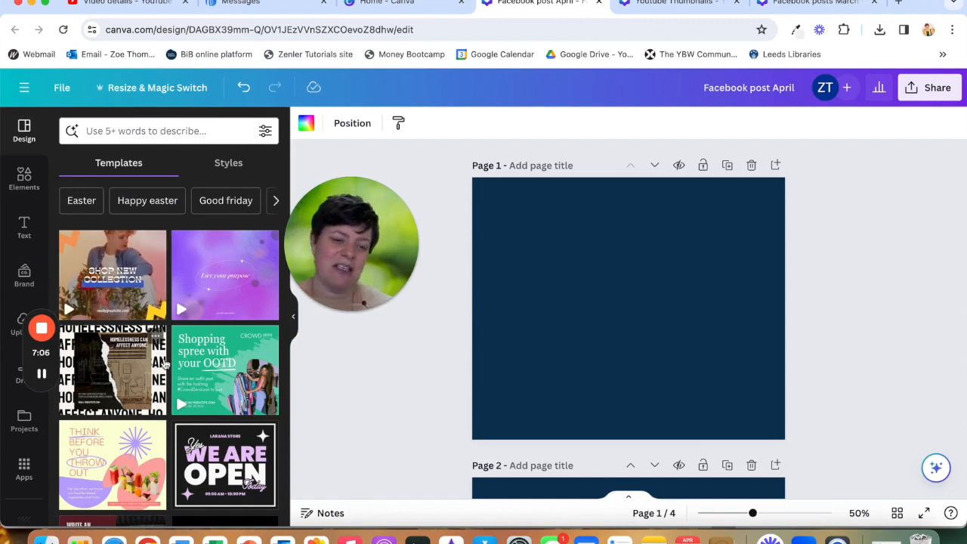
- Browse the Facebook post templates and apply the "It's a long road to recovery" template to page 1
scroll(146, 390, "down", 1)
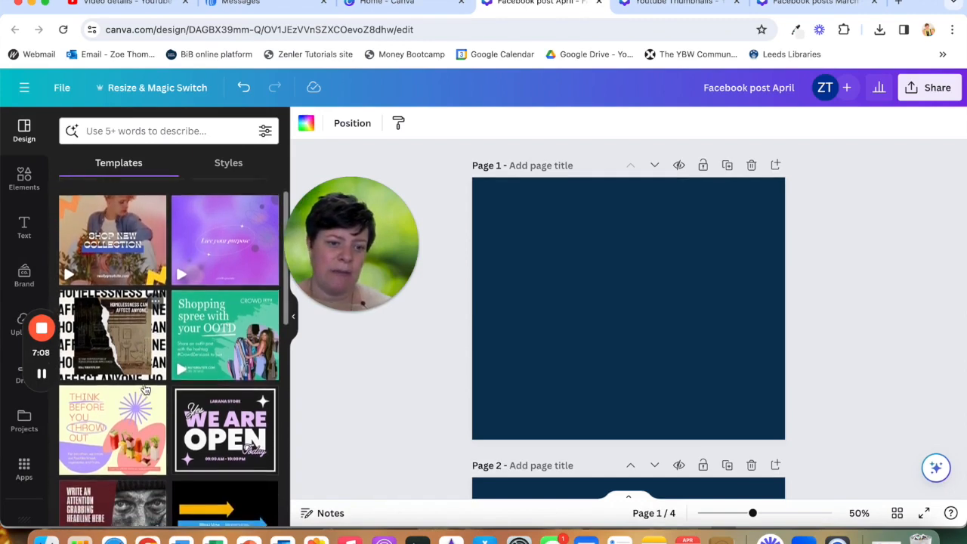
scroll(146, 390, "down", 4)
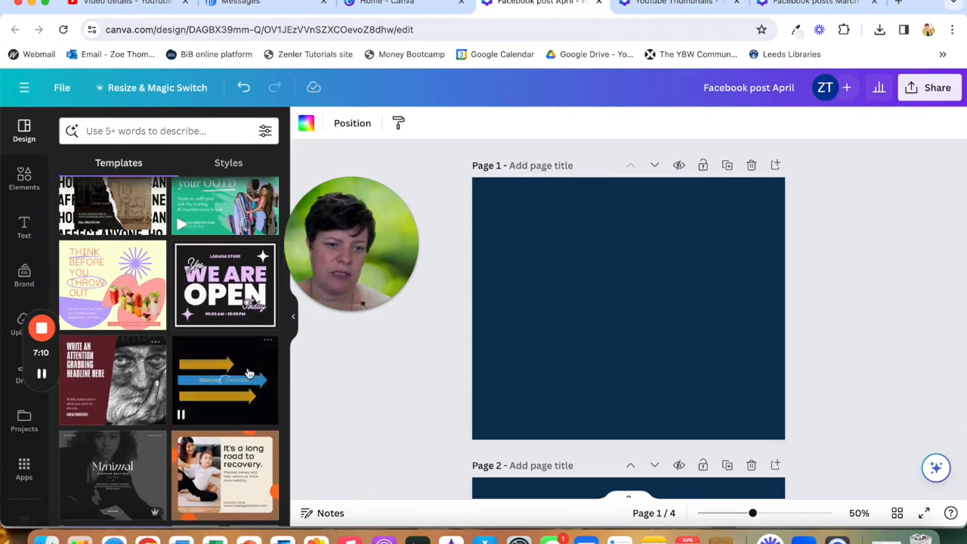
scroll(141, 335, "down", 3)
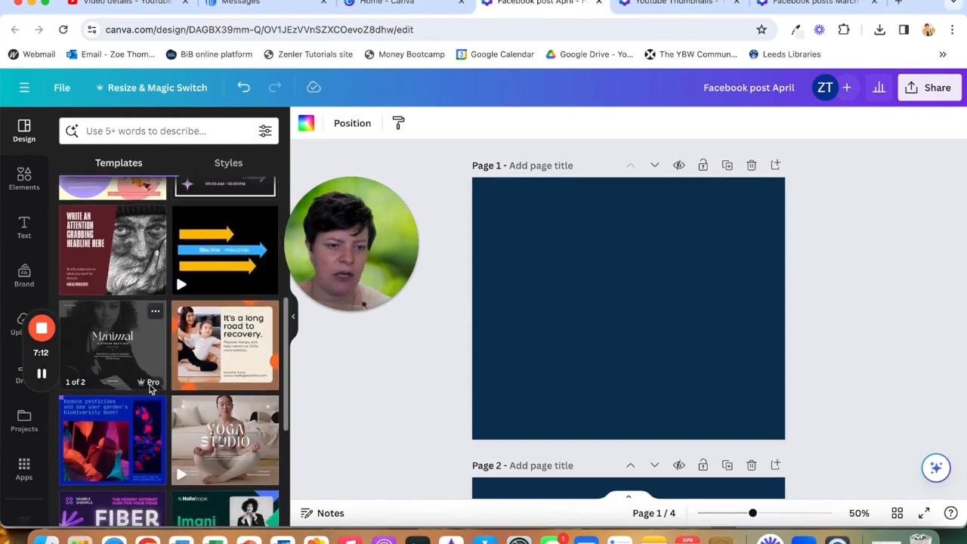
mouse_move(146, 388)
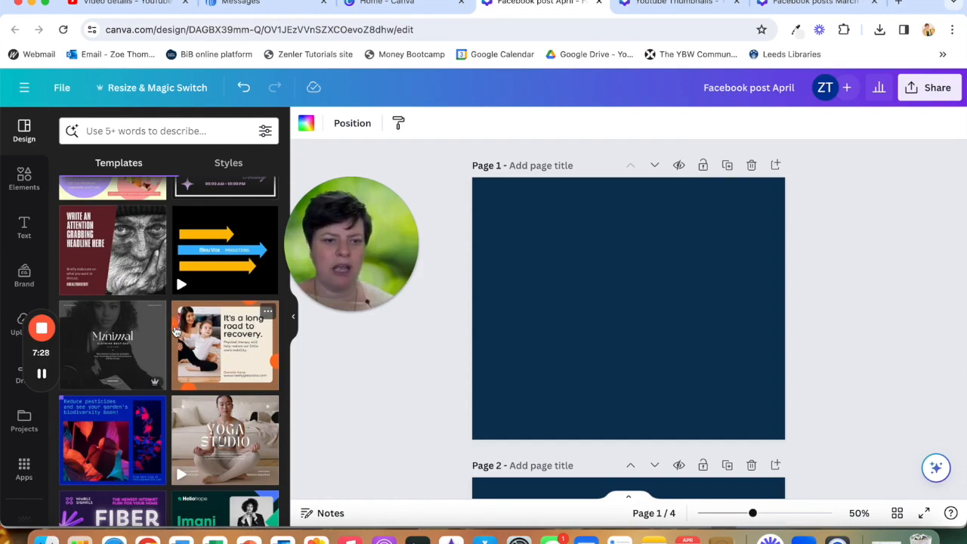
left_click(224, 339)
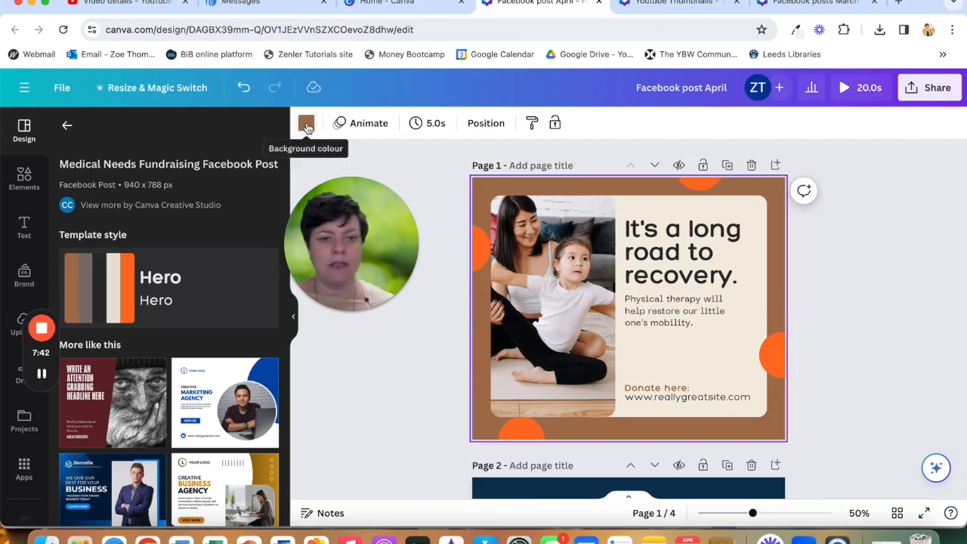
- Set the template page's background to the navy colour from the brand kit palette
left_click(307, 127)
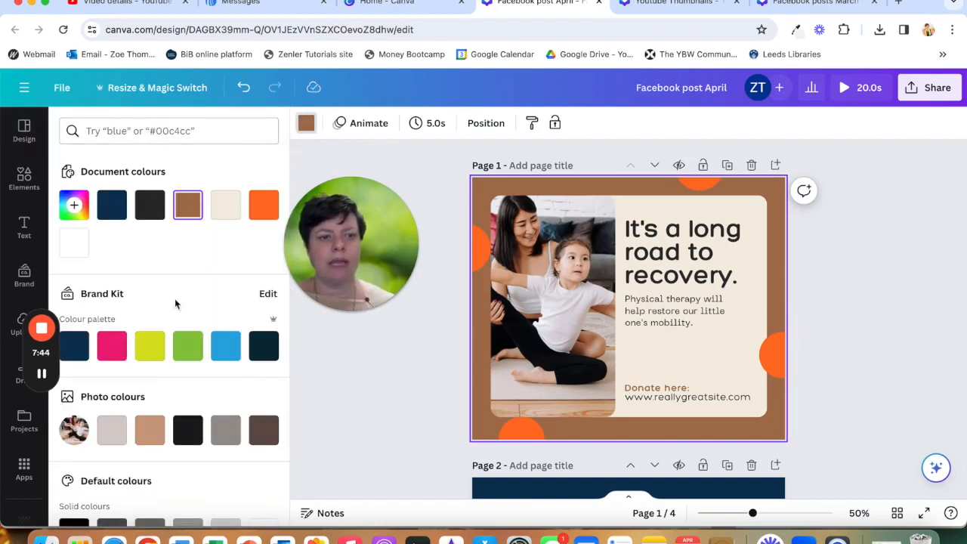
left_click(76, 211)
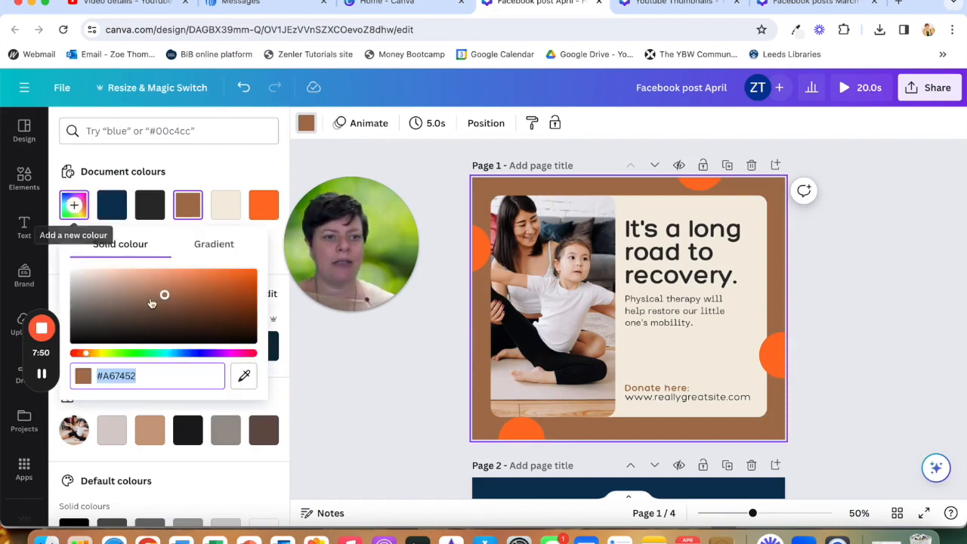
left_click(142, 379)
left_click_drag(142, 379, 104, 379)
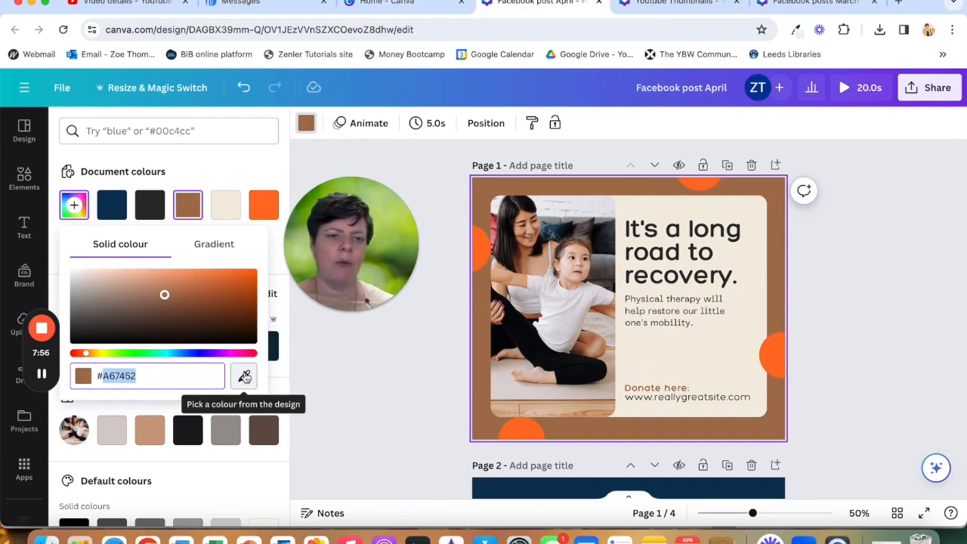
left_click(207, 168)
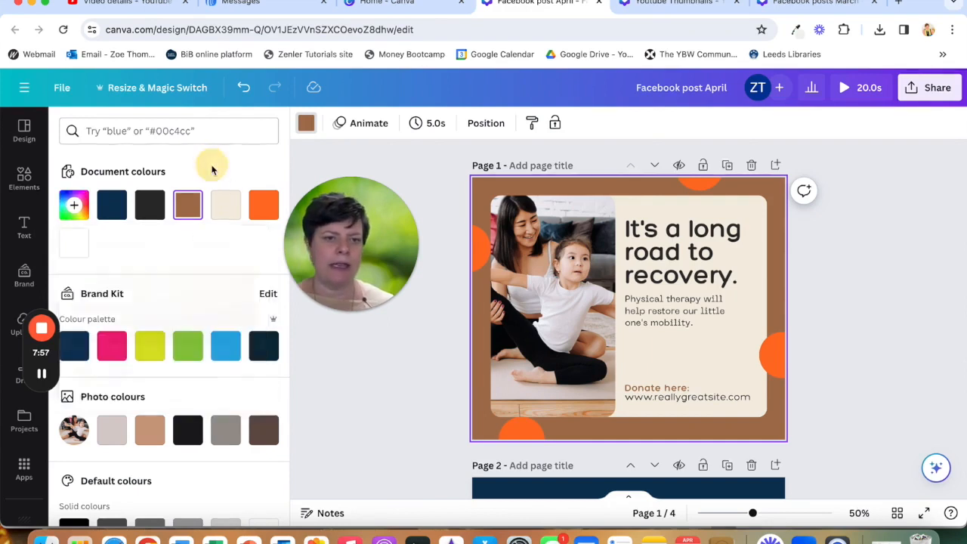
left_click(76, 347)
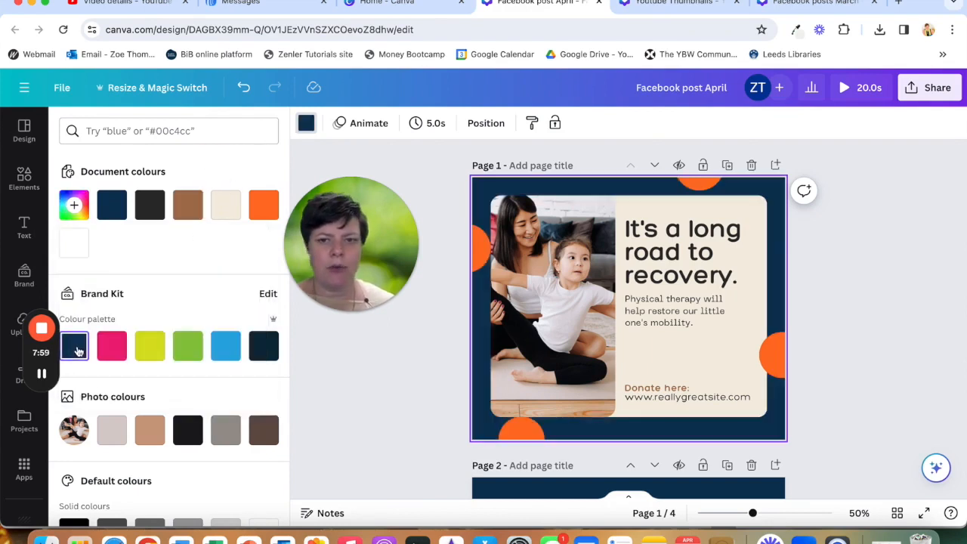
- Recolour the four decorative circles around the page alternately pink and green from the brand palette
left_click(463, 257)
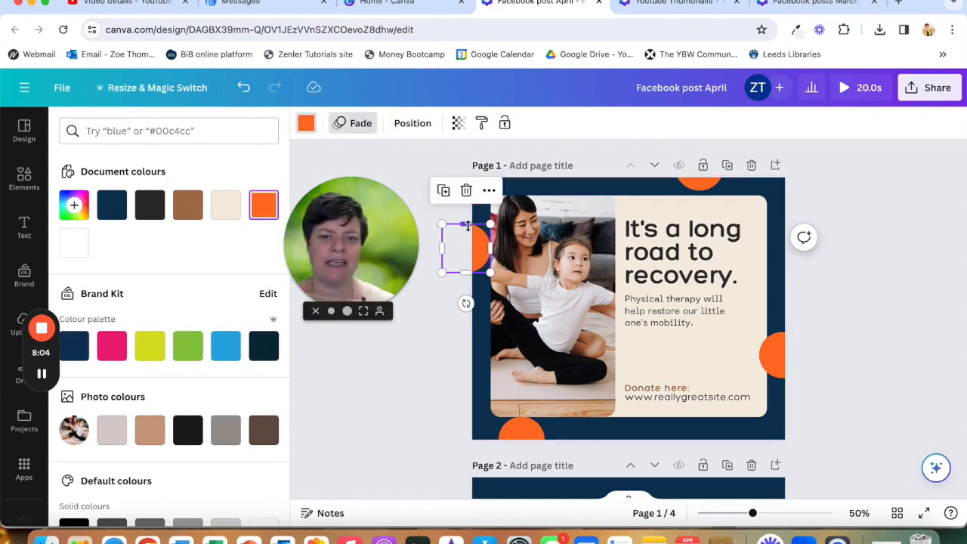
left_click(112, 355)
left_click(700, 180)
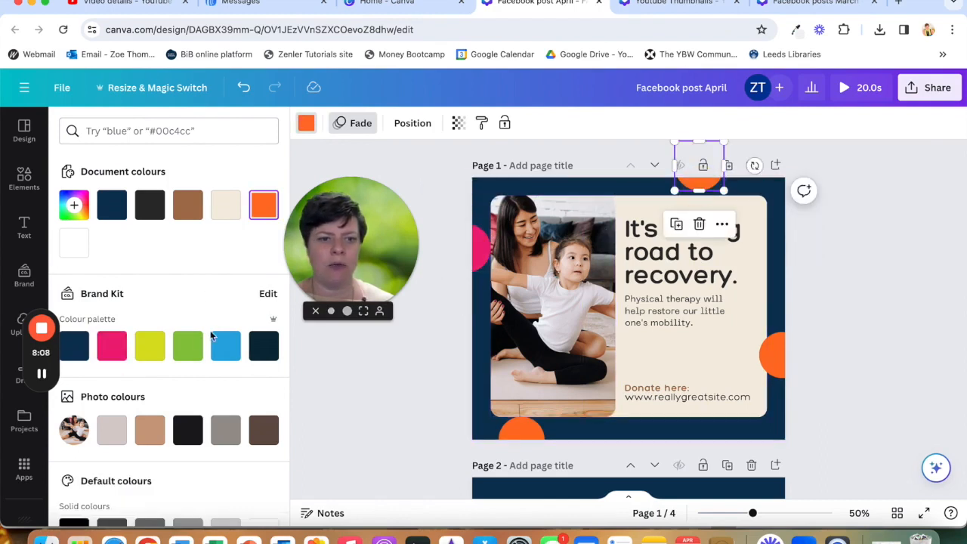
left_click(188, 345)
left_click(772, 354)
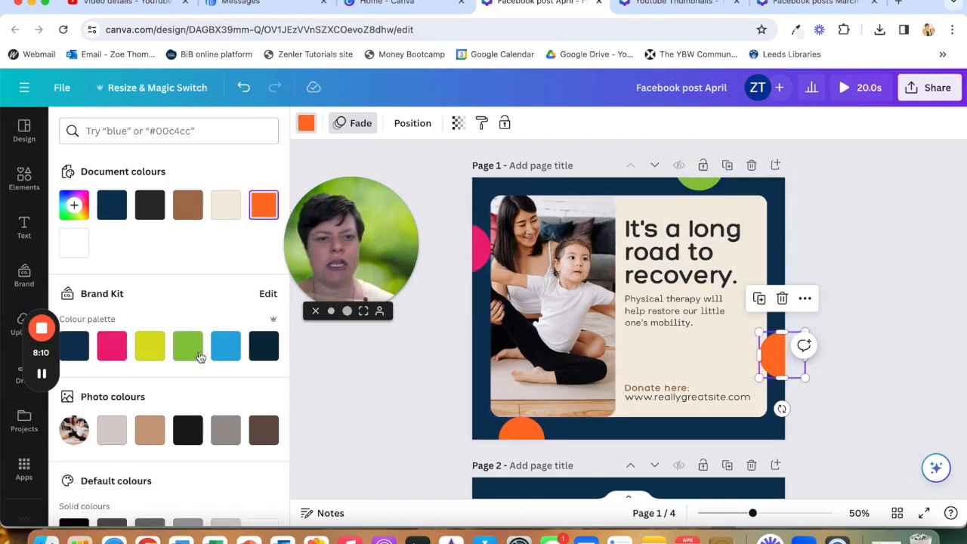
left_click(112, 348)
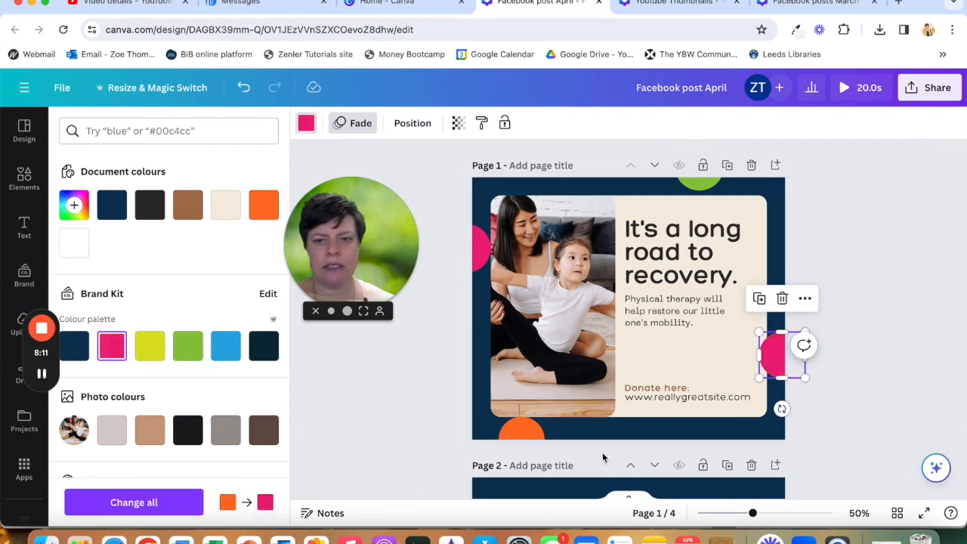
left_click(513, 434)
left_click(188, 345)
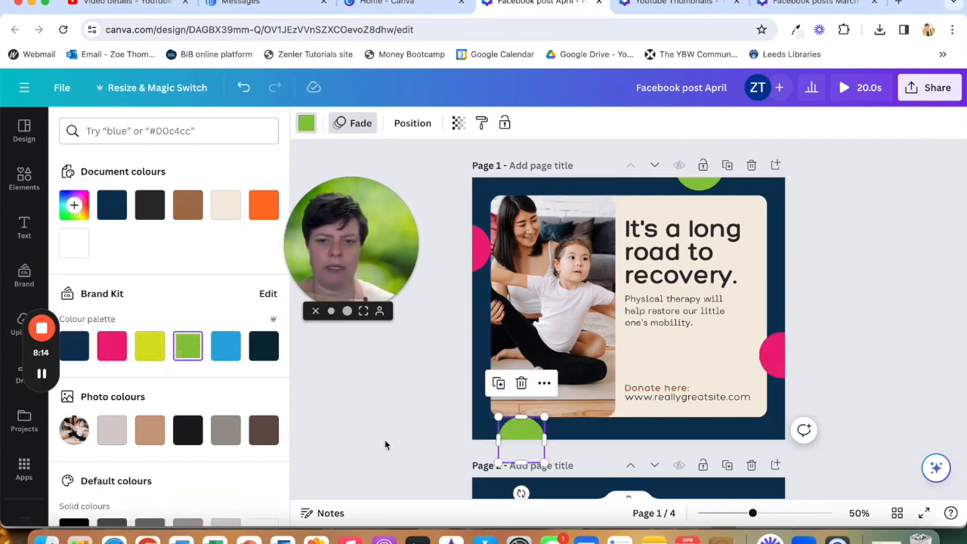
- Search the element photos for canva and replace the template's photo with a laptop photo
left_click(538, 313)
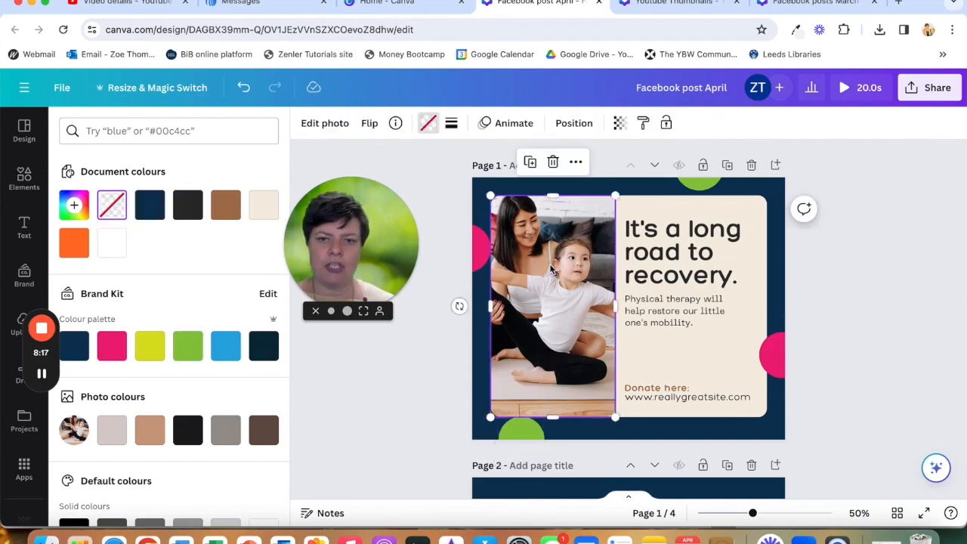
left_click(27, 181)
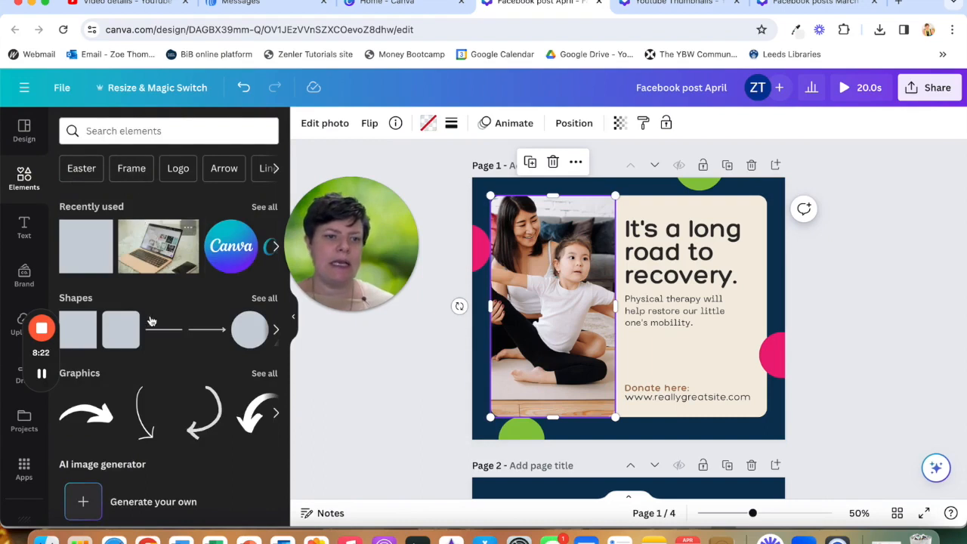
scroll(144, 303, "down", 2)
scroll(120, 272, "up", 1)
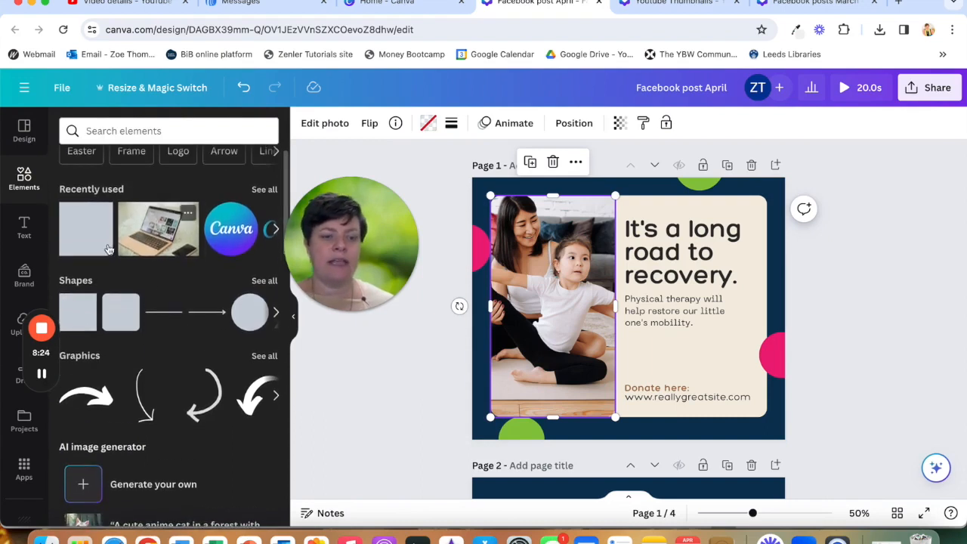
scroll(125, 273, "down", 4)
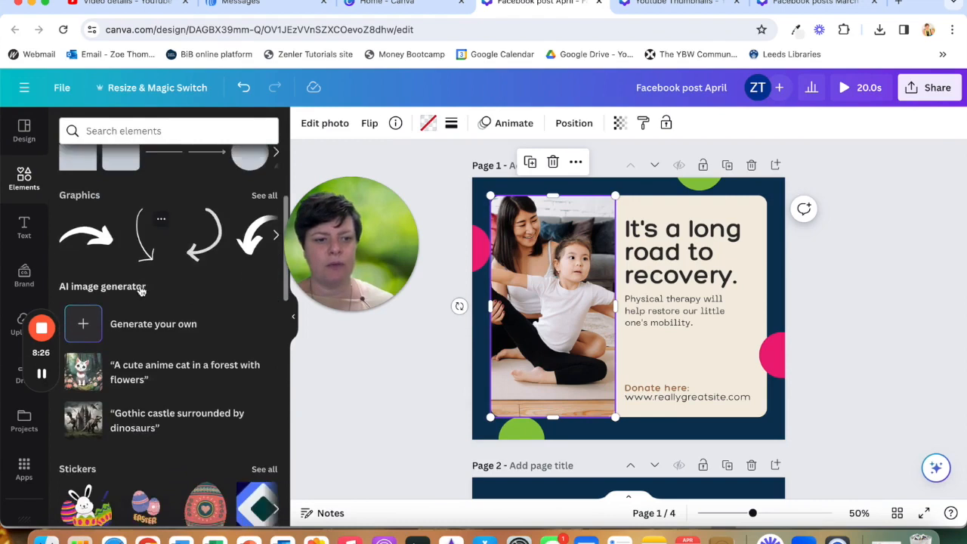
scroll(141, 291, "up", 4)
left_click(132, 131)
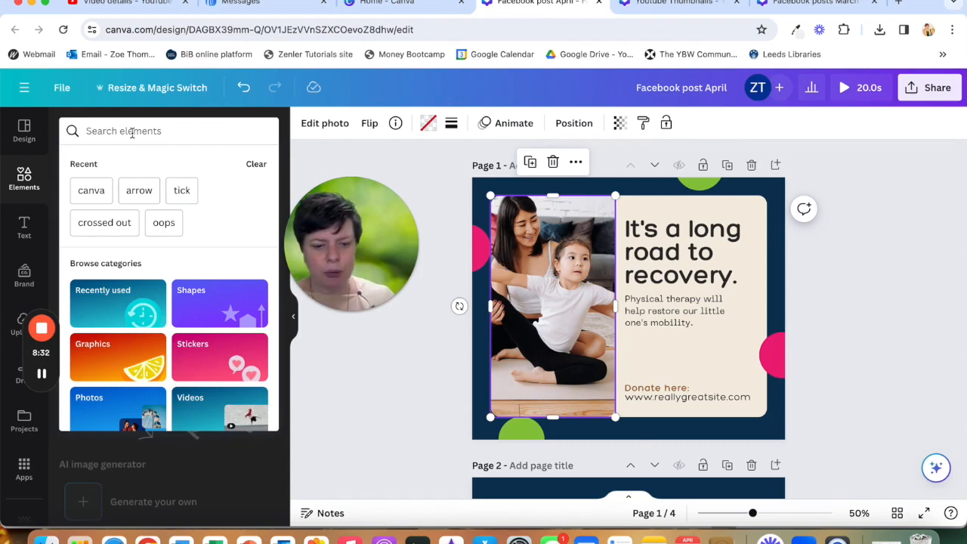
type("canva")
key("Return")
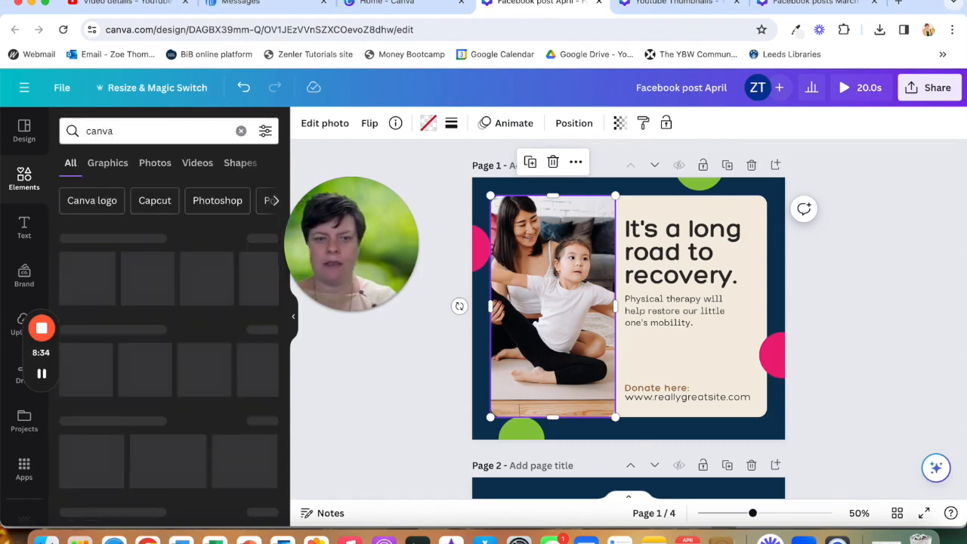
left_click(155, 163)
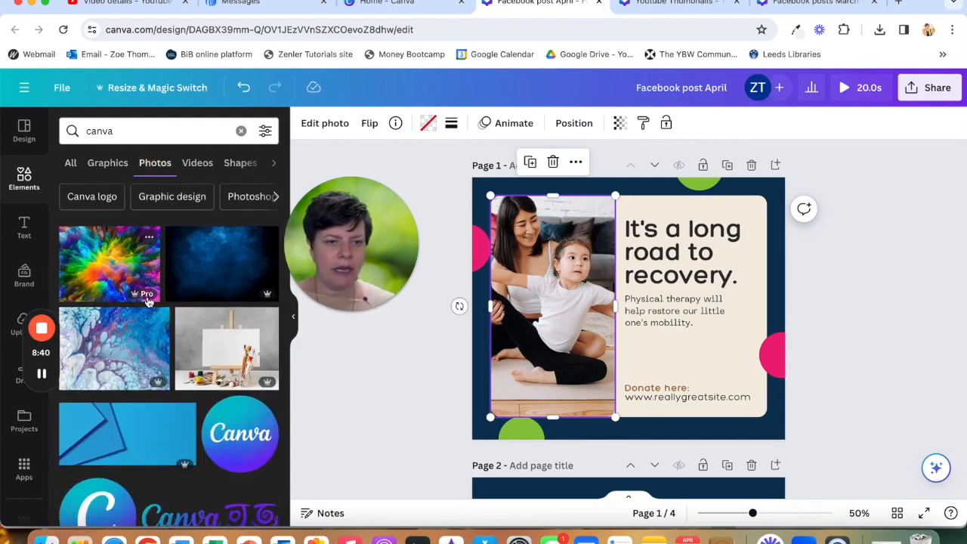
scroll(161, 345, "down", 1)
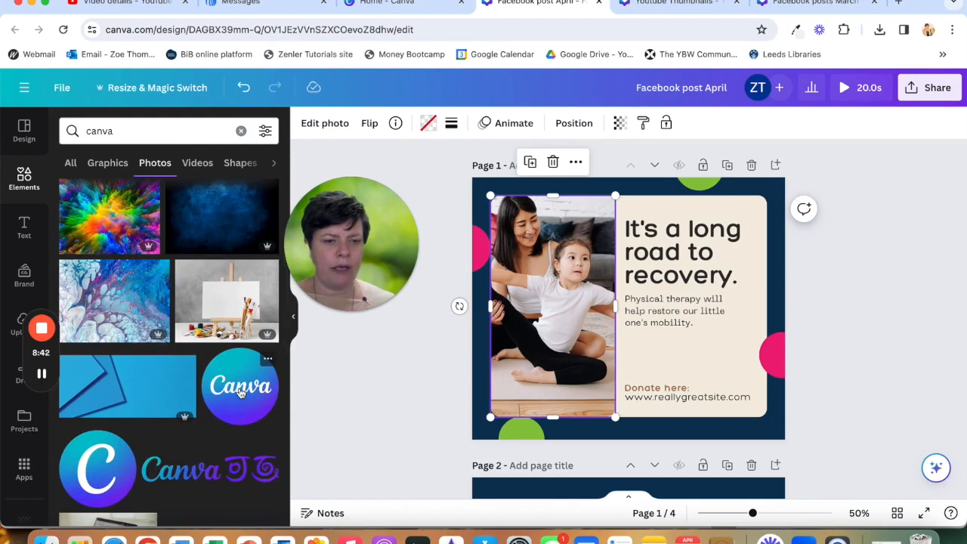
scroll(239, 389, "down", 3)
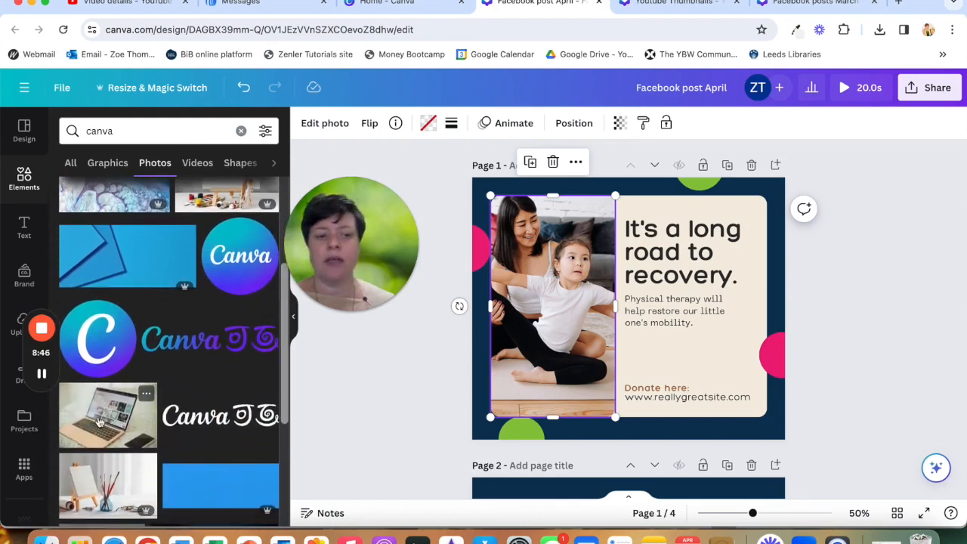
left_click(98, 421)
left_click_drag(559, 338, 515, 345)
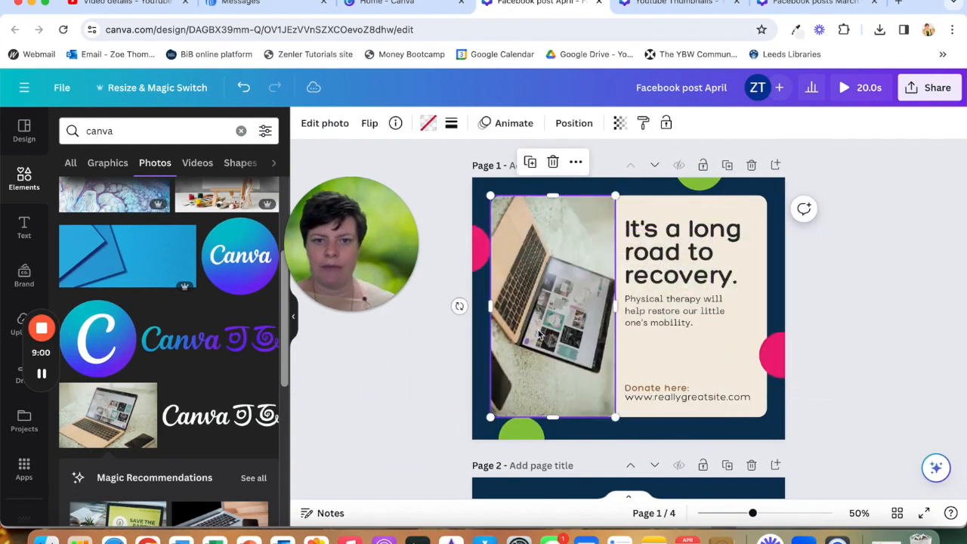
- Flip the laptop photo, trying horizontal and vertical flips until it faces the desired way
left_click(369, 127)
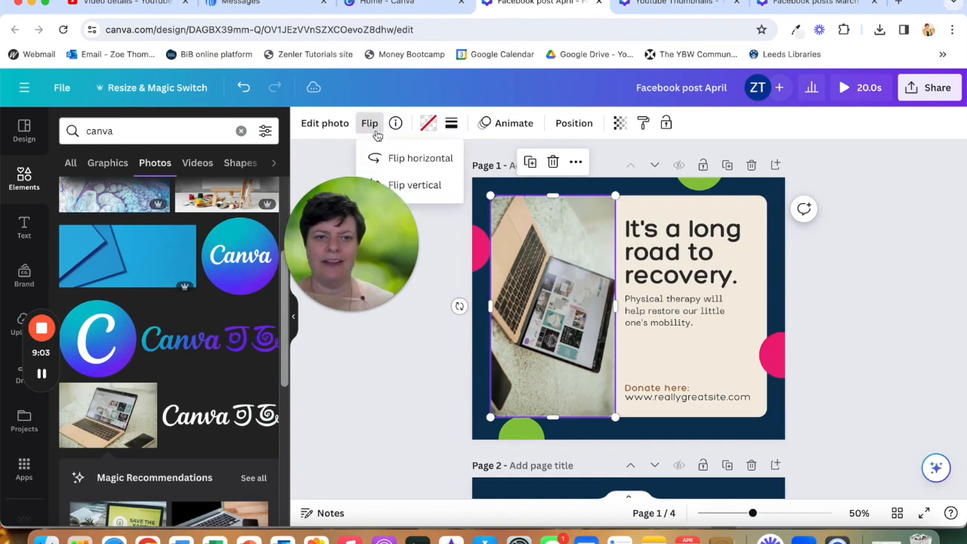
left_click(418, 186)
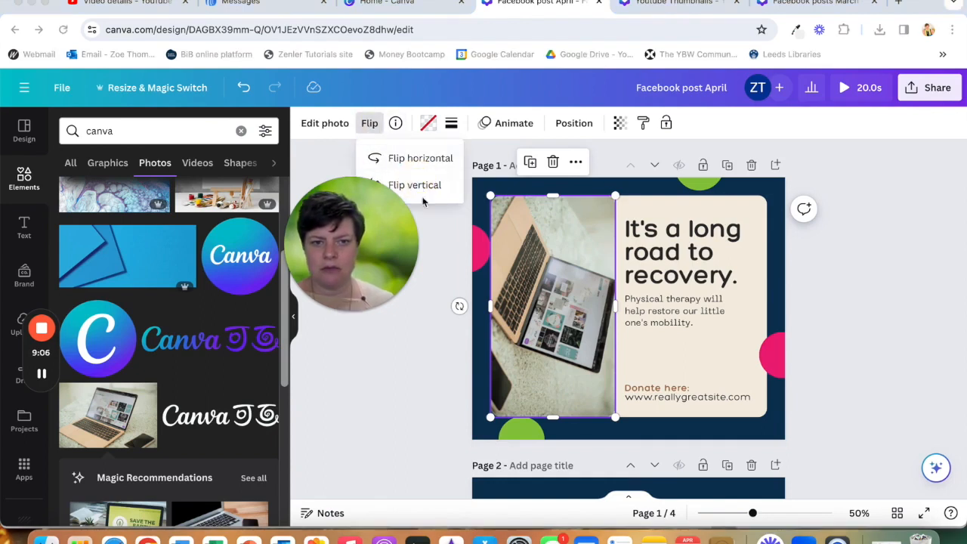
left_click_drag(361, 223, 227, 414)
left_click(394, 187)
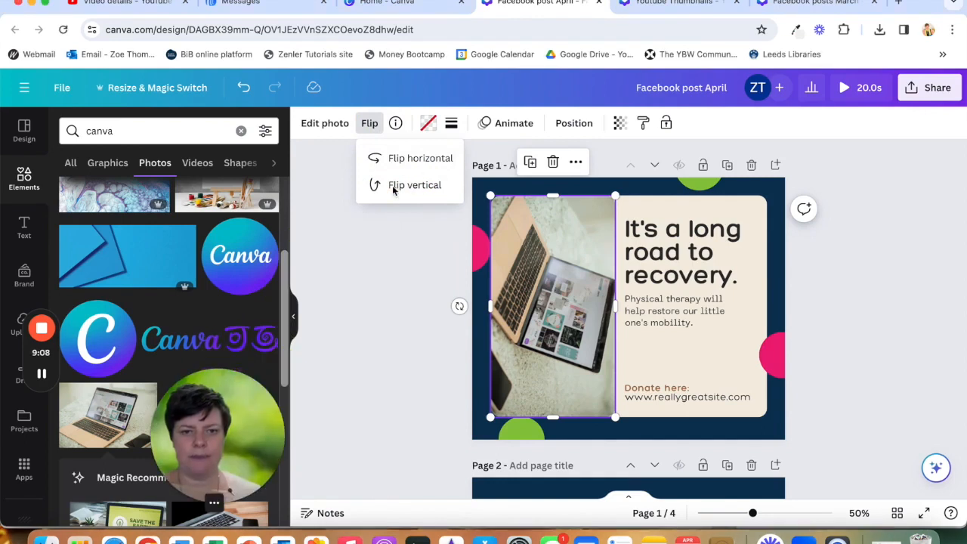
left_click(399, 189)
left_click(404, 156)
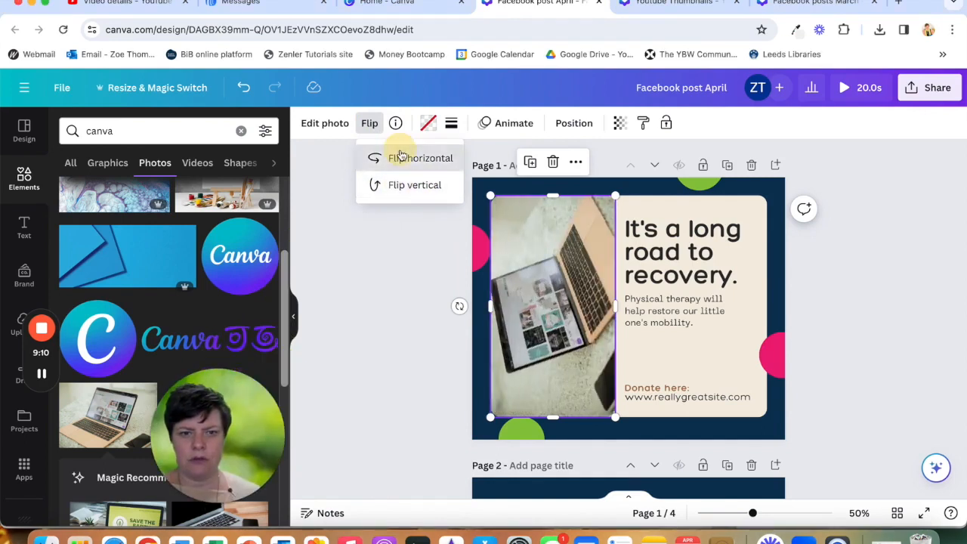
left_click(402, 158)
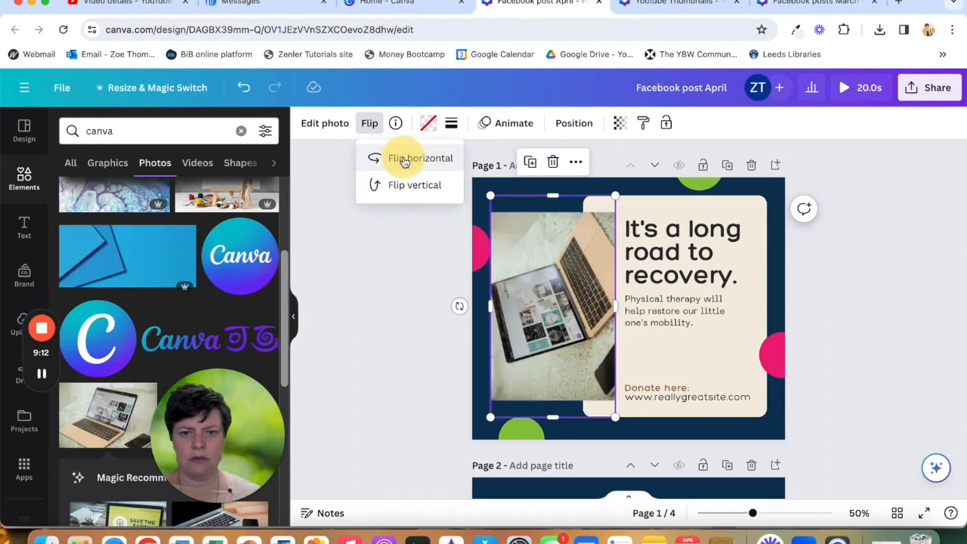
left_click(402, 158)
left_click(409, 186)
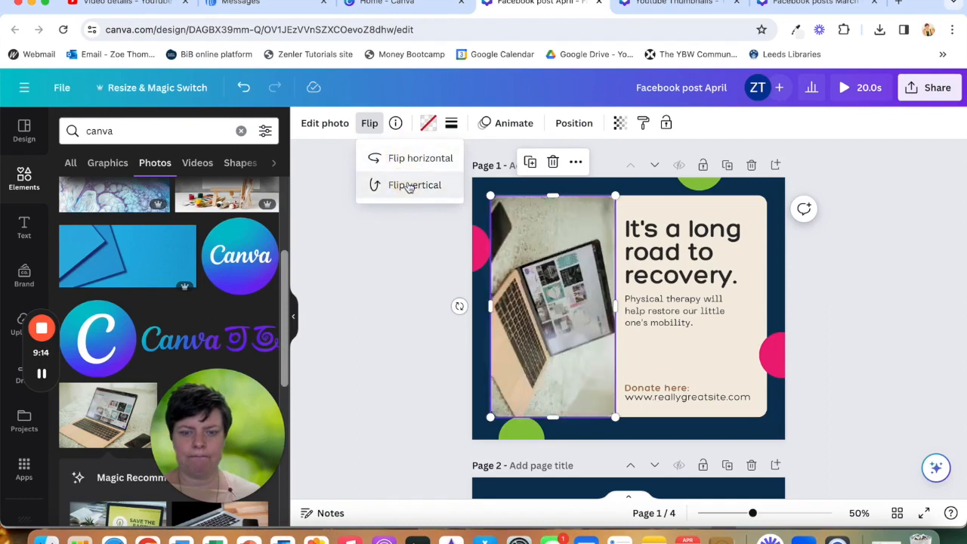
left_click(408, 186)
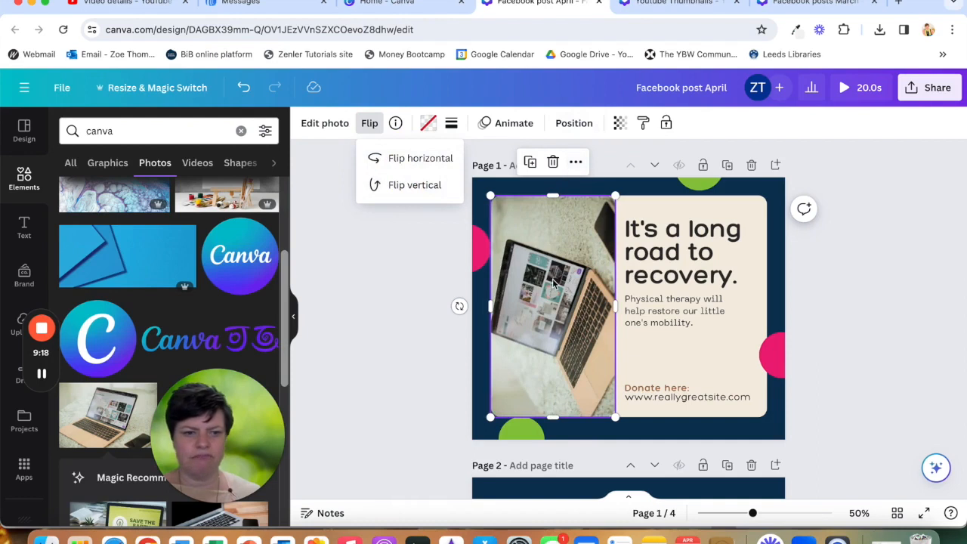
left_click_drag(216, 426, 202, 278)
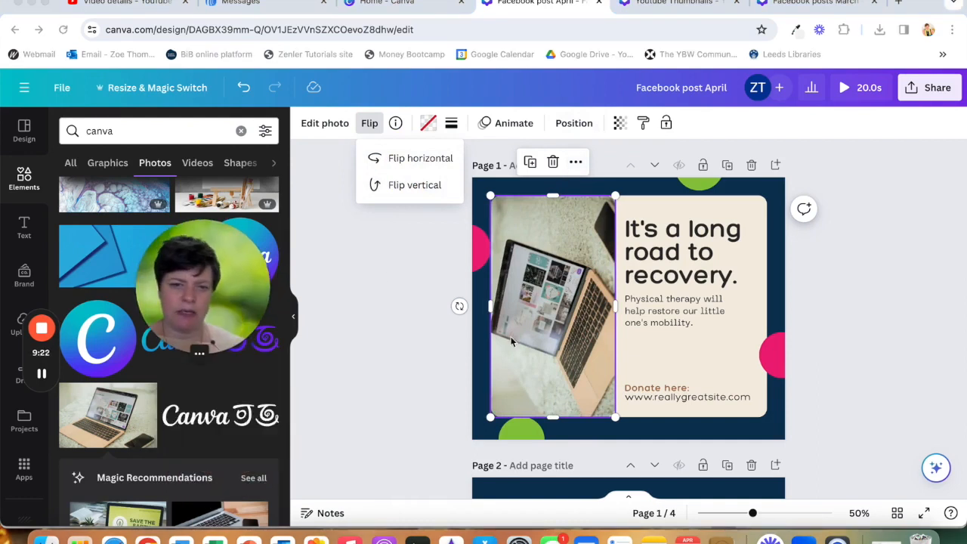
- Replace the template's photo with a photo of a person using a tablet from the canva photo results
scroll(212, 489, "down", 8)
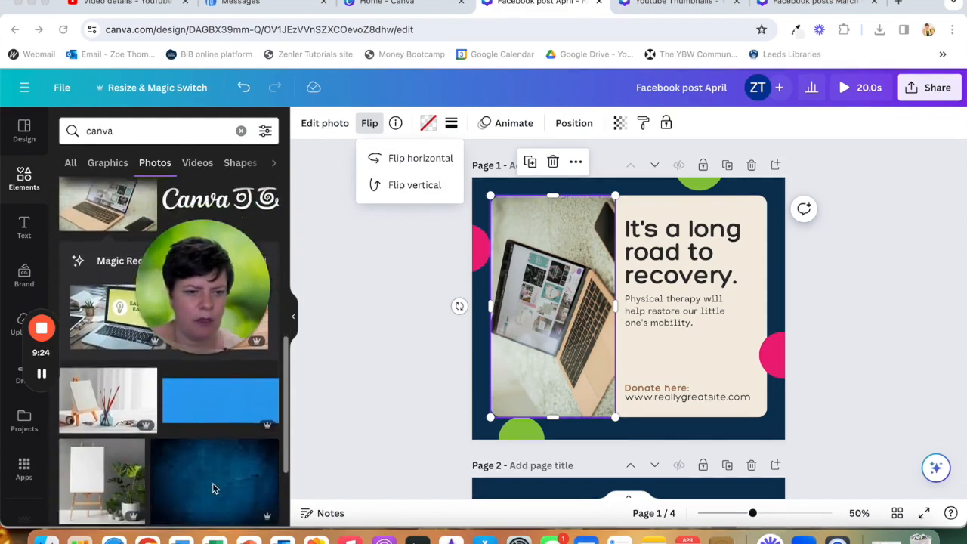
scroll(213, 483, "down", 2)
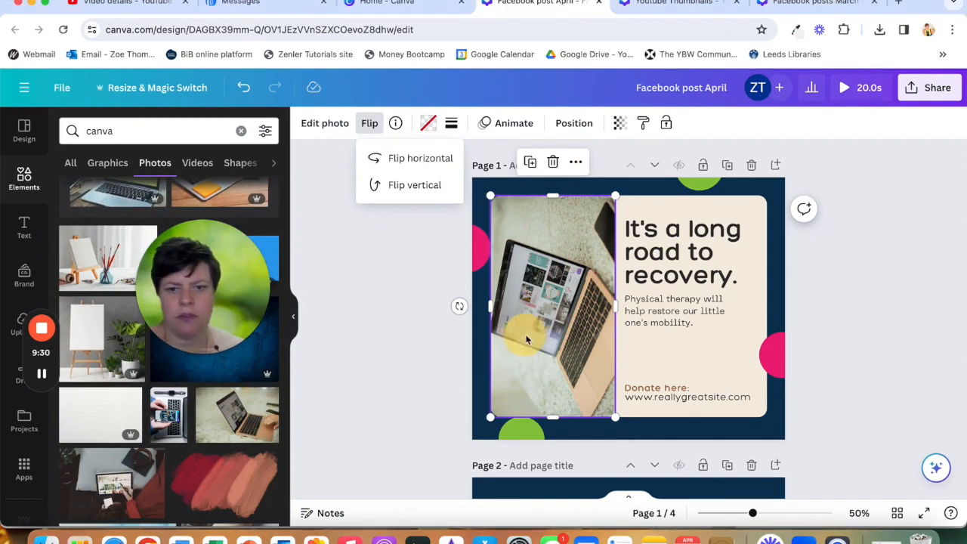
left_click_drag(103, 493, 619, 297)
mouse_move(530, 267)
left_mouse_down()
mouse_move(458, 269)
mouse_move(515, 269)
left_mouse_up()
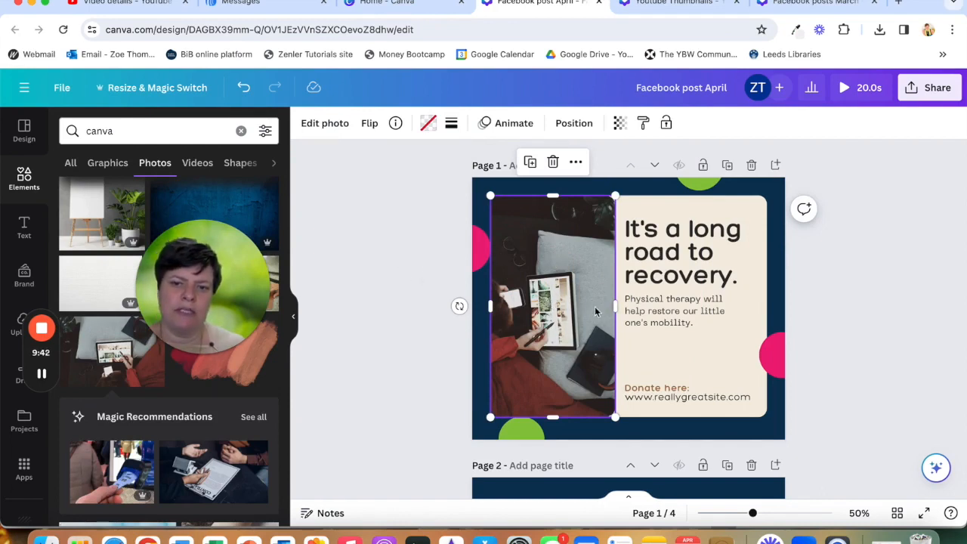
- Crop the new photo, enlarging and shifting it within its frame to adjust the framing
left_click(561, 228)
left_click(331, 125)
left_click(319, 123)
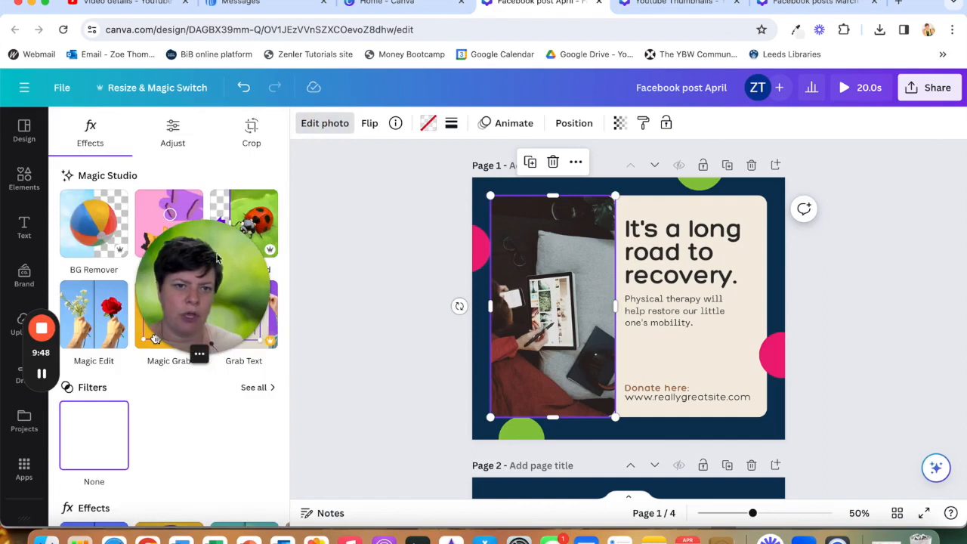
left_click_drag(207, 263, 382, 222)
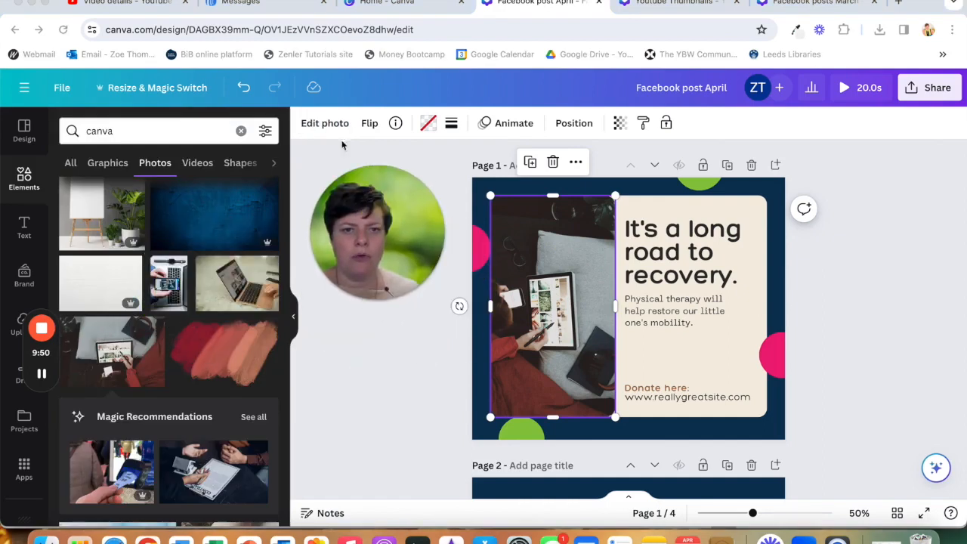
left_click(313, 124)
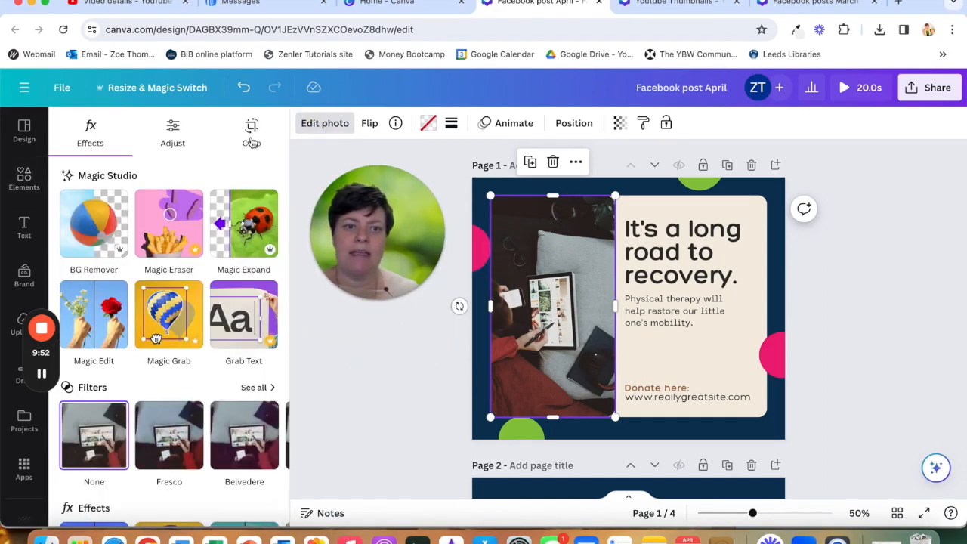
left_click(253, 132)
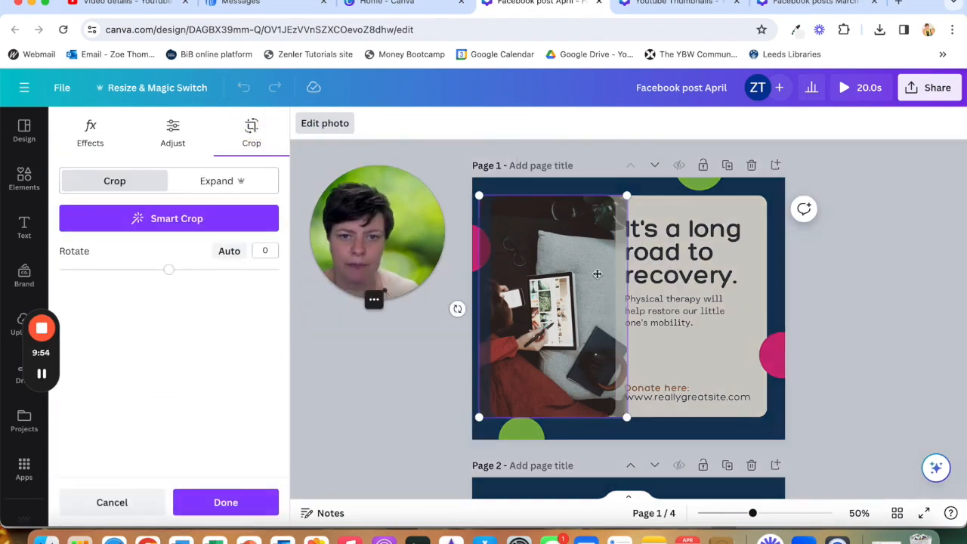
left_click_drag(569, 309, 589, 309)
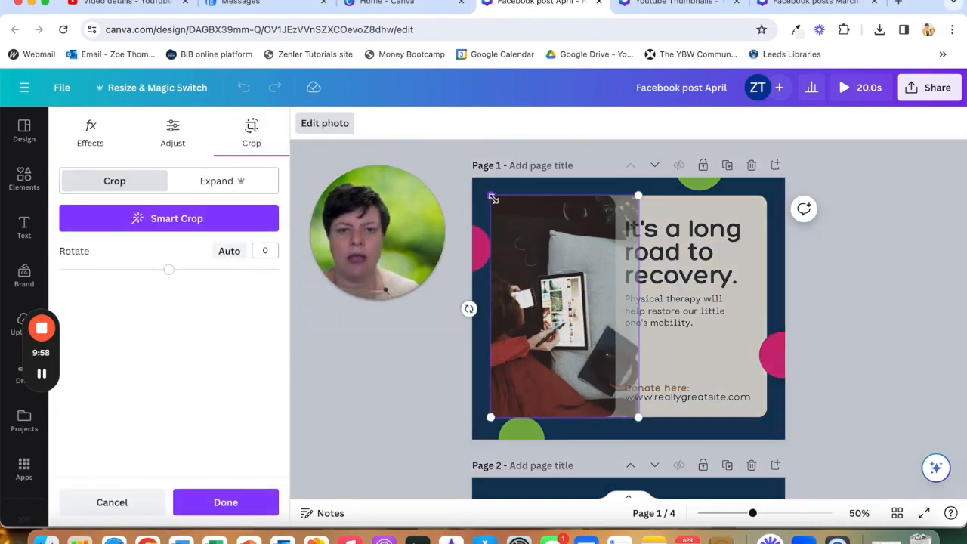
left_click_drag(492, 197, 443, 166)
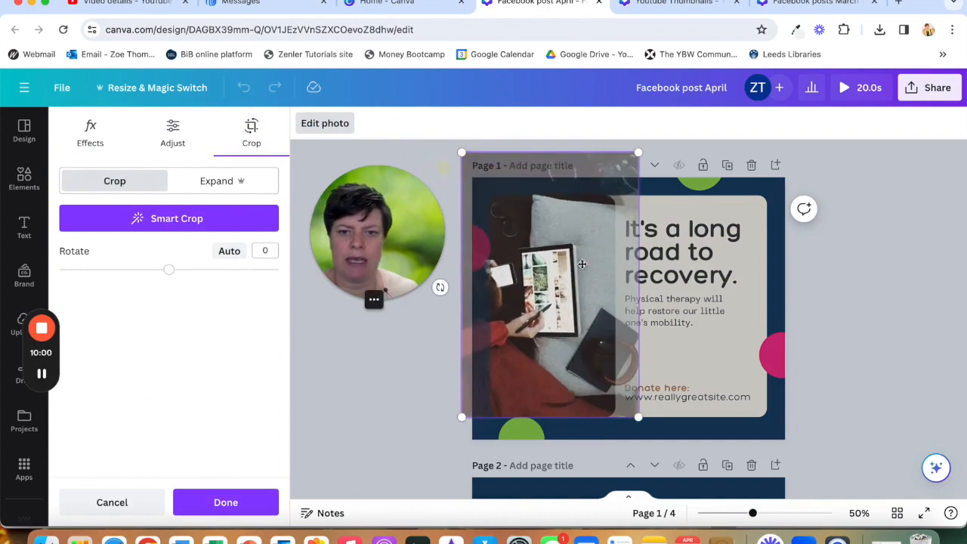
left_click_drag(543, 231, 574, 235)
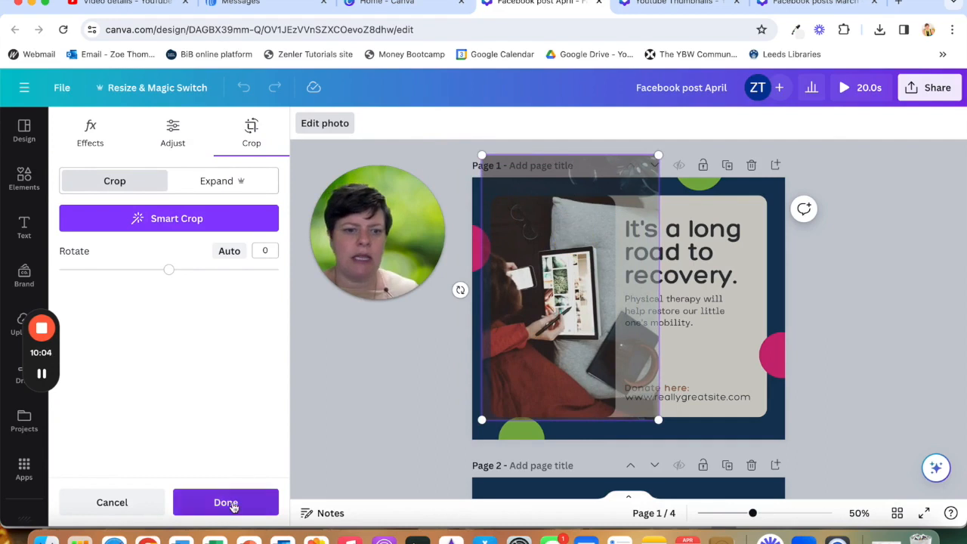
left_click(230, 505)
- Browse the photo's editing effects, filters and apps without applying any
left_click(384, 370)
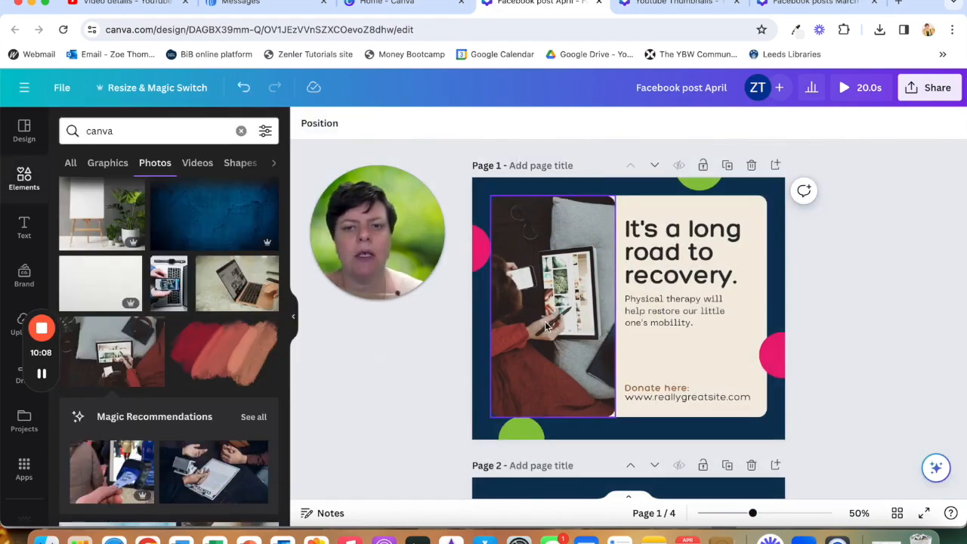
left_click(538, 256)
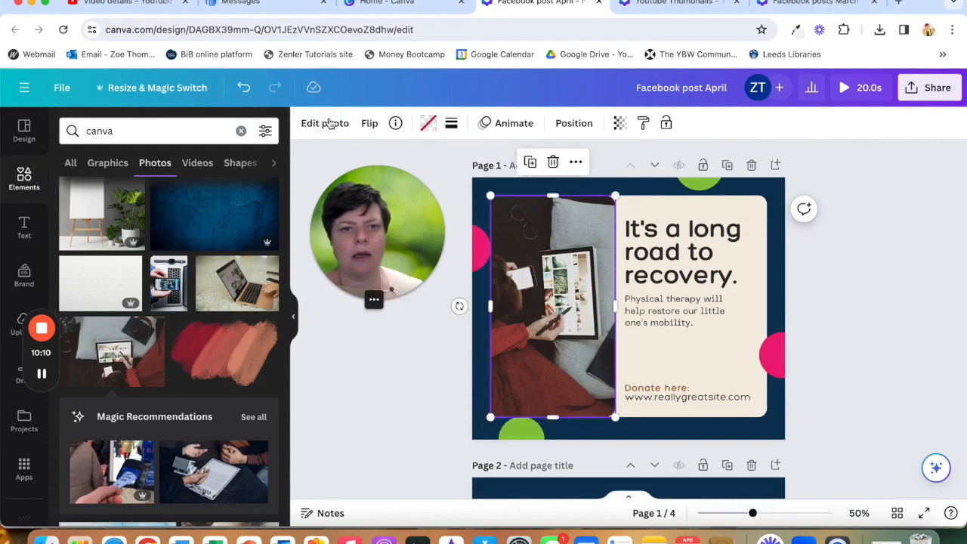
left_click(329, 123)
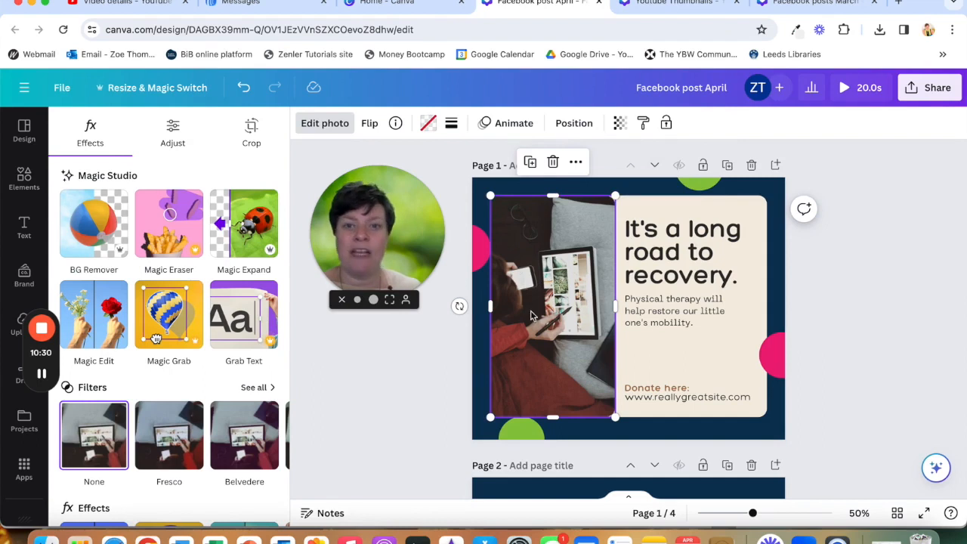
scroll(215, 439, "down", 3)
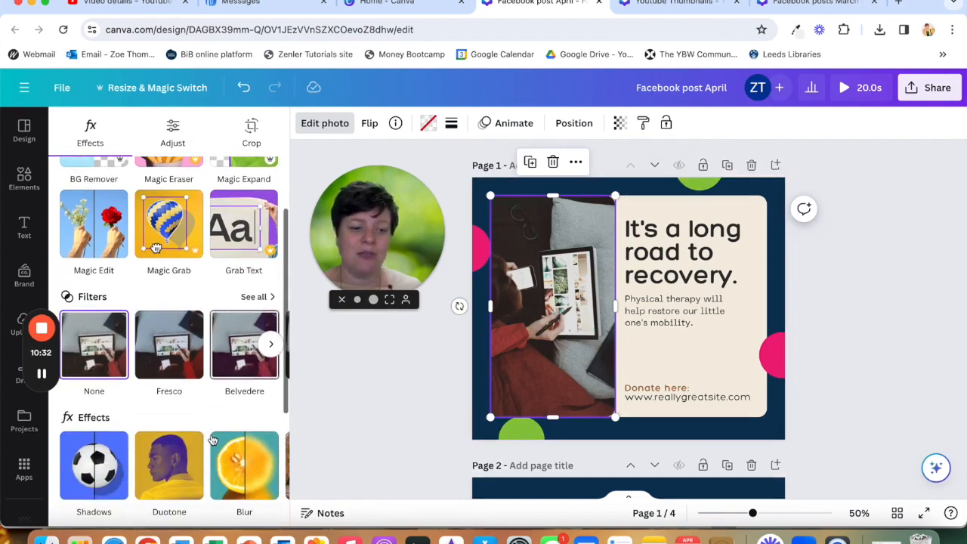
scroll(151, 469, "down", 5)
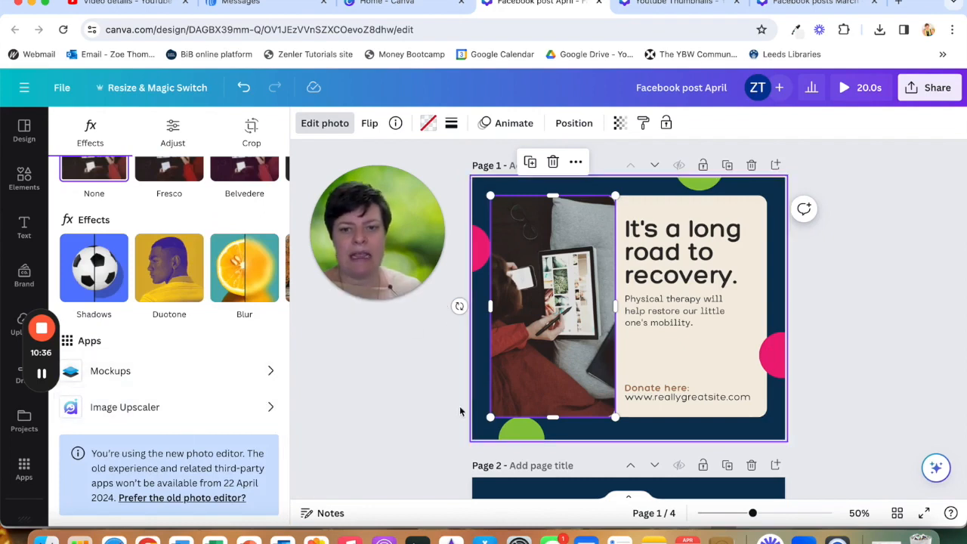
key("Escape")
left_click(425, 416)
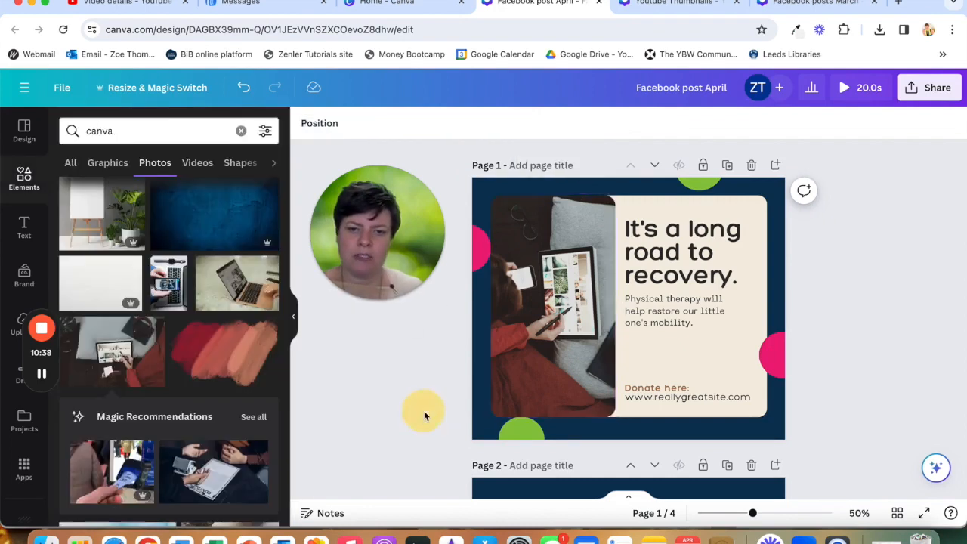
- Replace the headline text with the placeholder text lgdgfdgfdgdfgfdgfdg
left_click(716, 247)
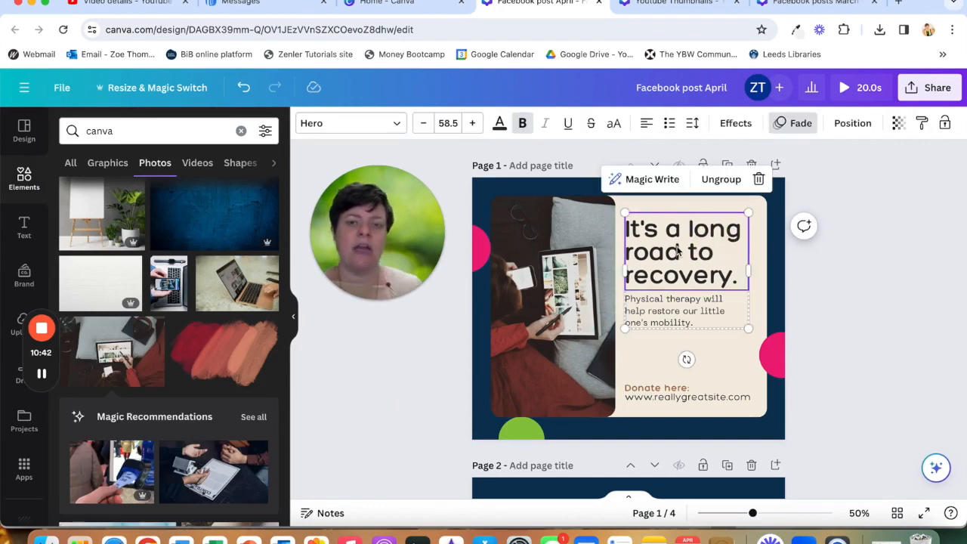
left_click(677, 248)
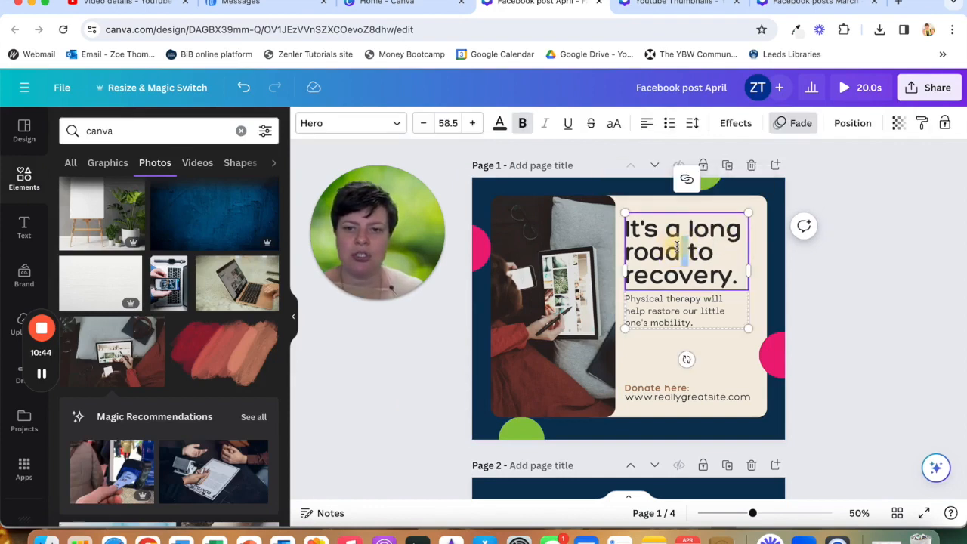
left_click_drag(747, 276, 629, 233)
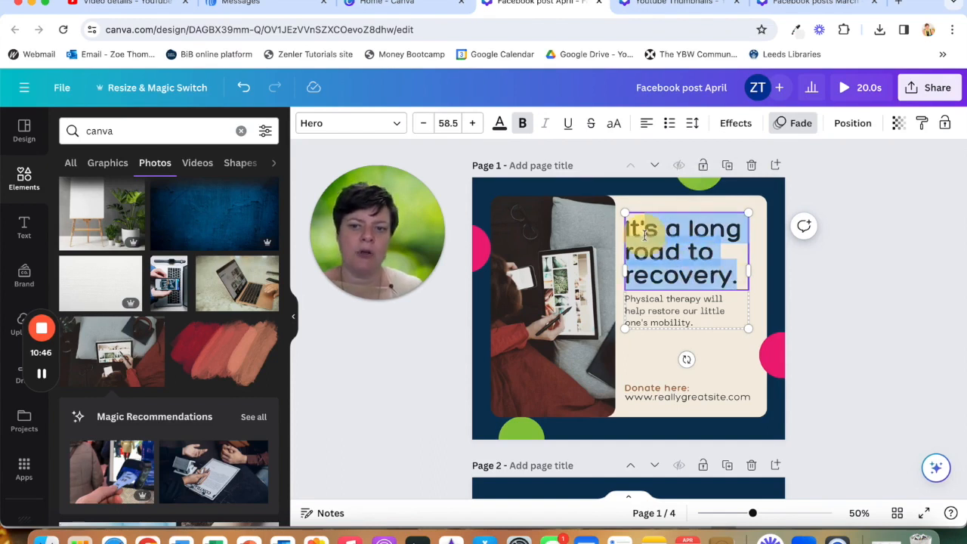
type("lgdg")
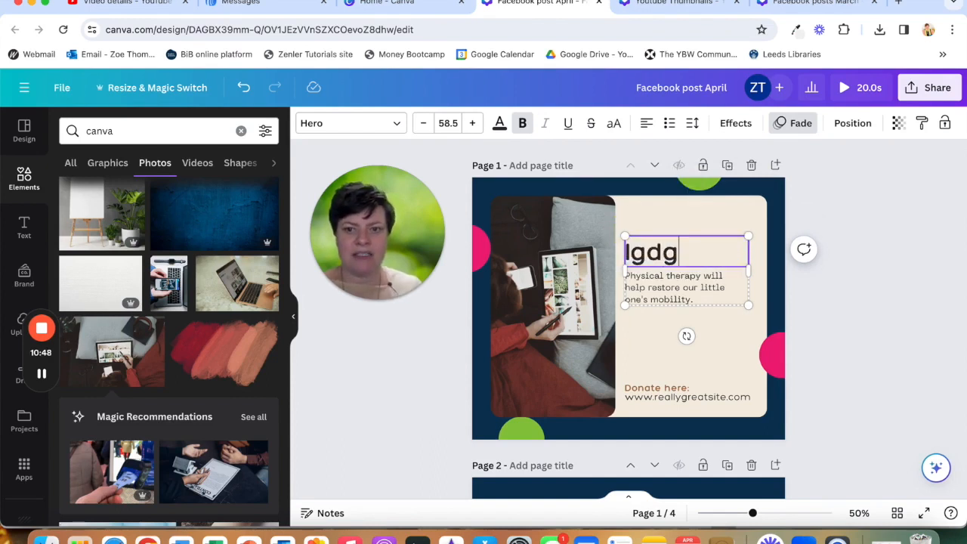
type("fdgfdgdfgfdgfdg")
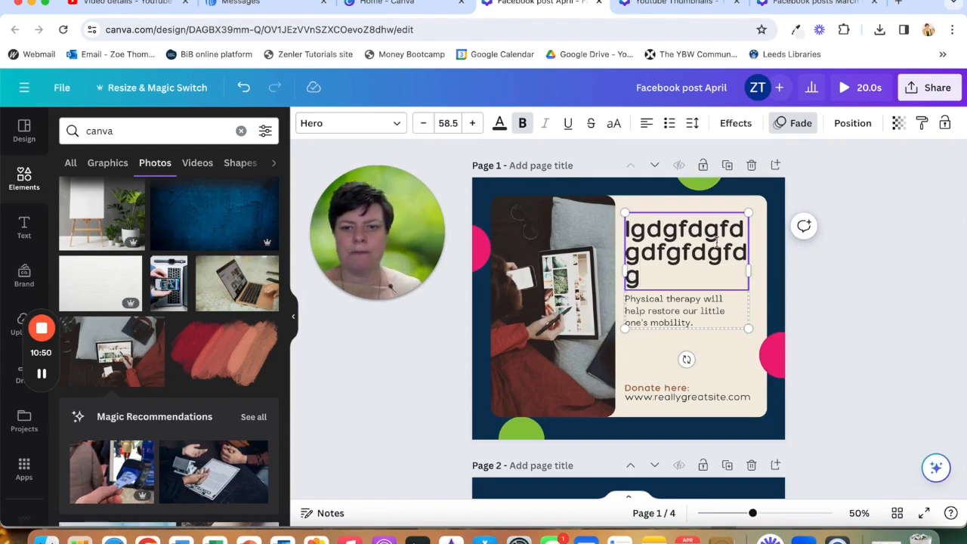
- Change the headline's font to Comfortaa
left_click(363, 125)
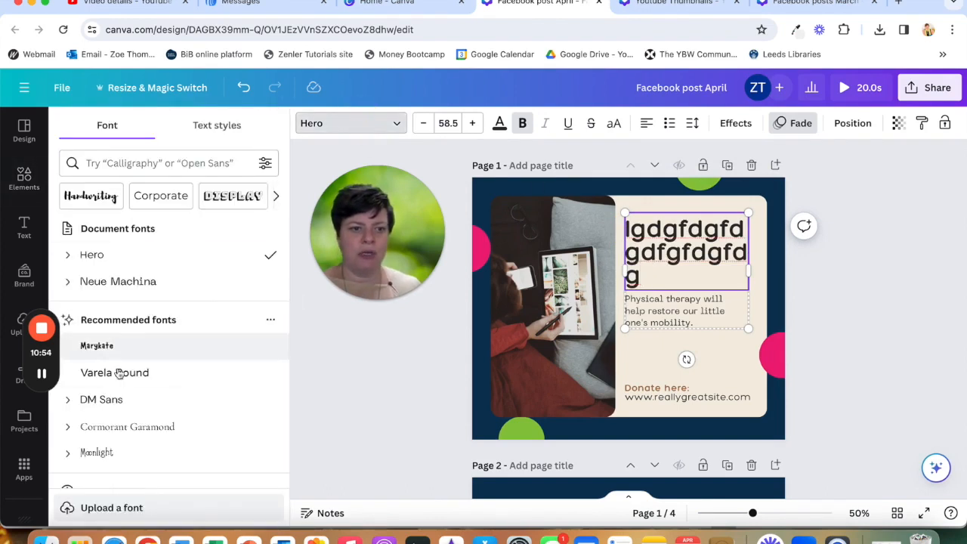
scroll(123, 268, "down", 1)
scroll(123, 268, "down", 5)
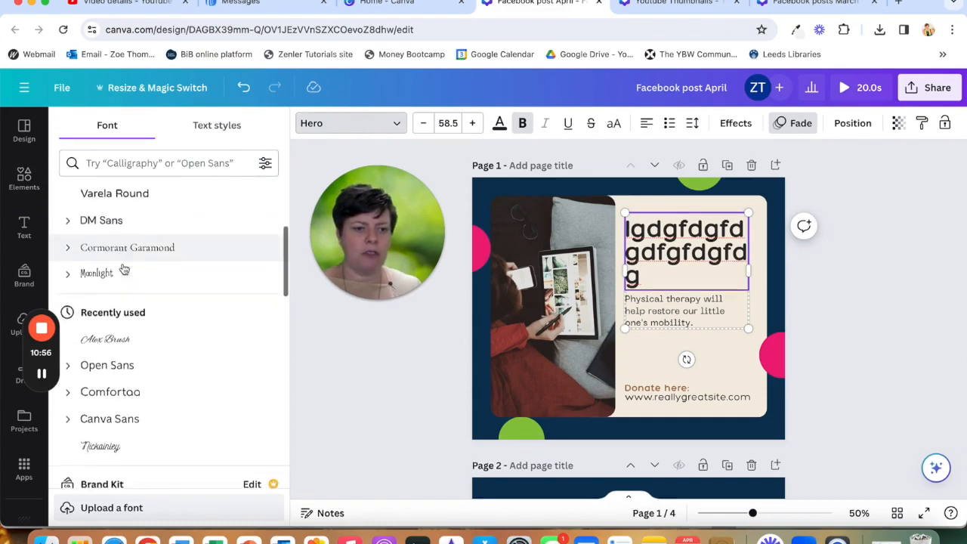
left_click(113, 324)
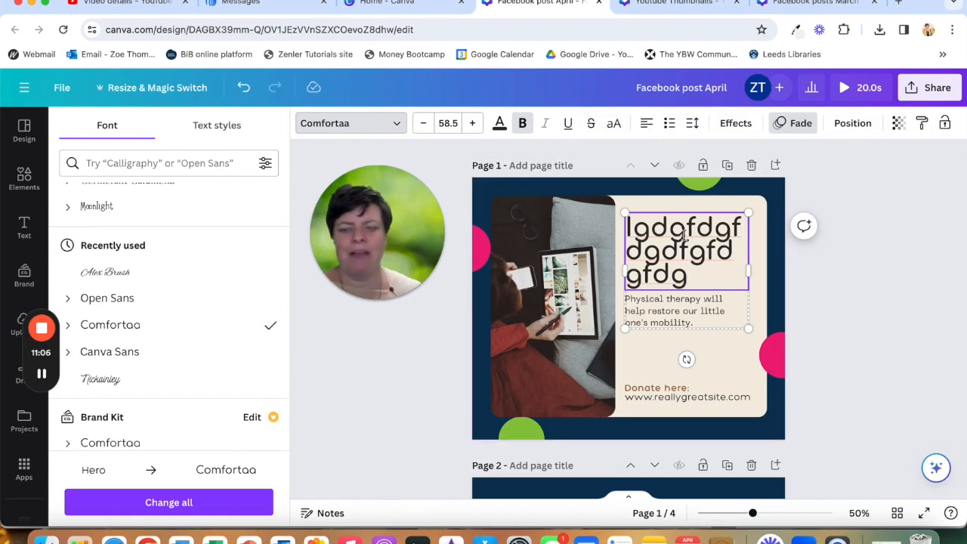
left_click(665, 322)
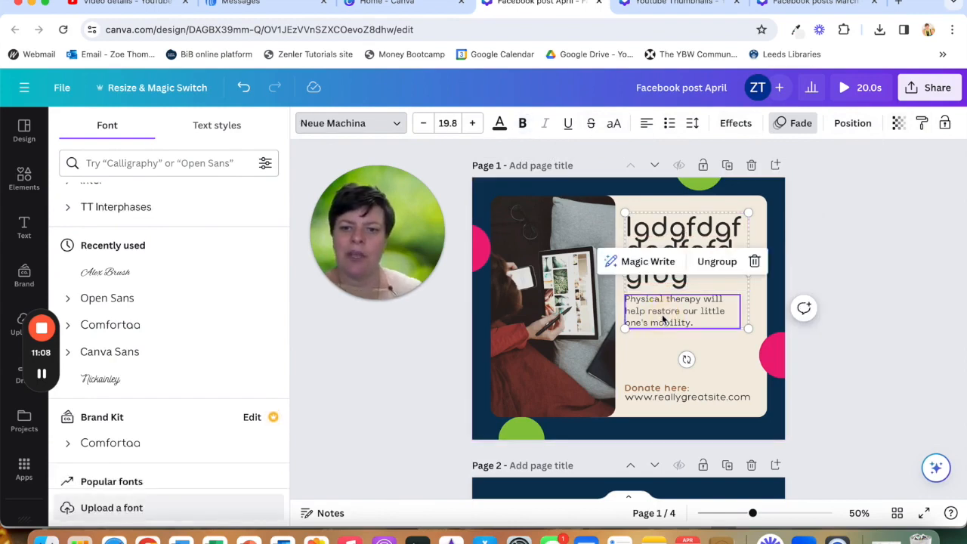
double_click(664, 311)
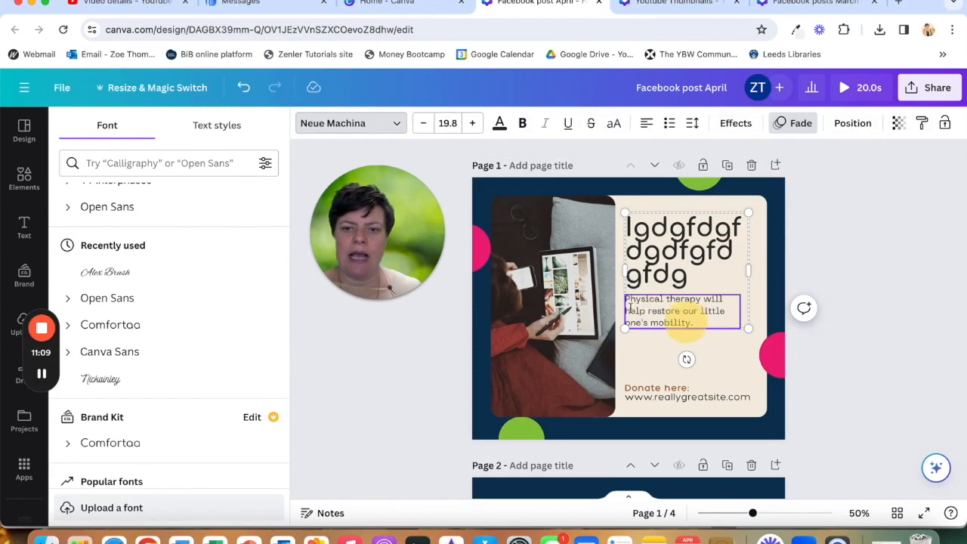
triple_click(669, 313)
left_click(626, 295)
left_click_drag(649, 297, 735, 319)
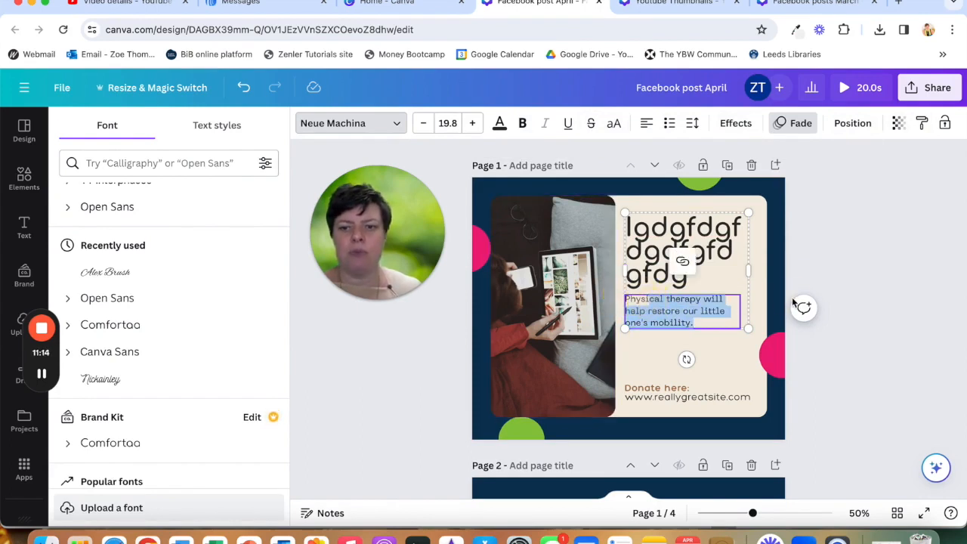
left_click(820, 255)
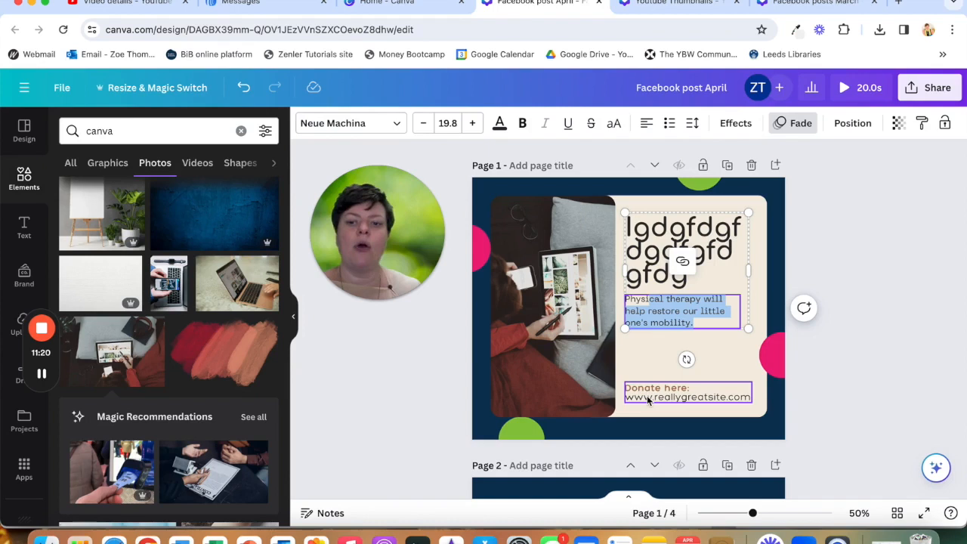
left_click(413, 396)
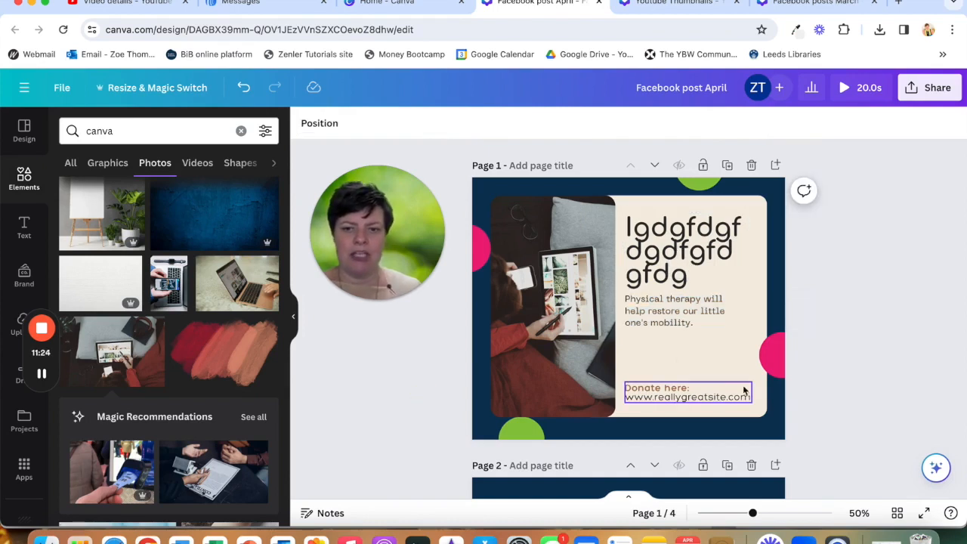
- Nudge the Donate here text block slightly upward
left_click(689, 397)
mouse_move(688, 397)
left_mouse_down()
mouse_move(689, 355)
mouse_move(686, 399)
mouse_move(688, 358)
mouse_move(689, 391)
left_mouse_up()
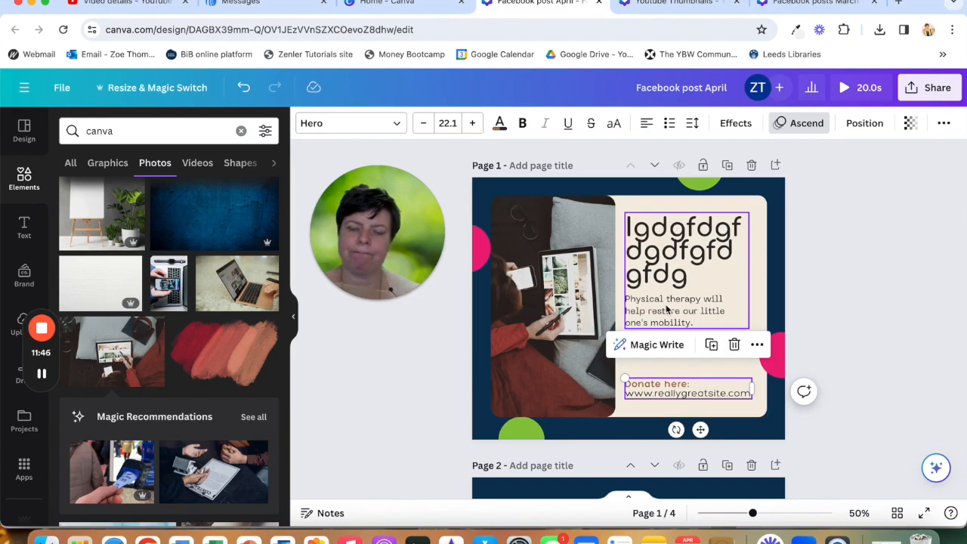
- Nudge the headline and body text group slightly downward on the card
left_click(680, 253)
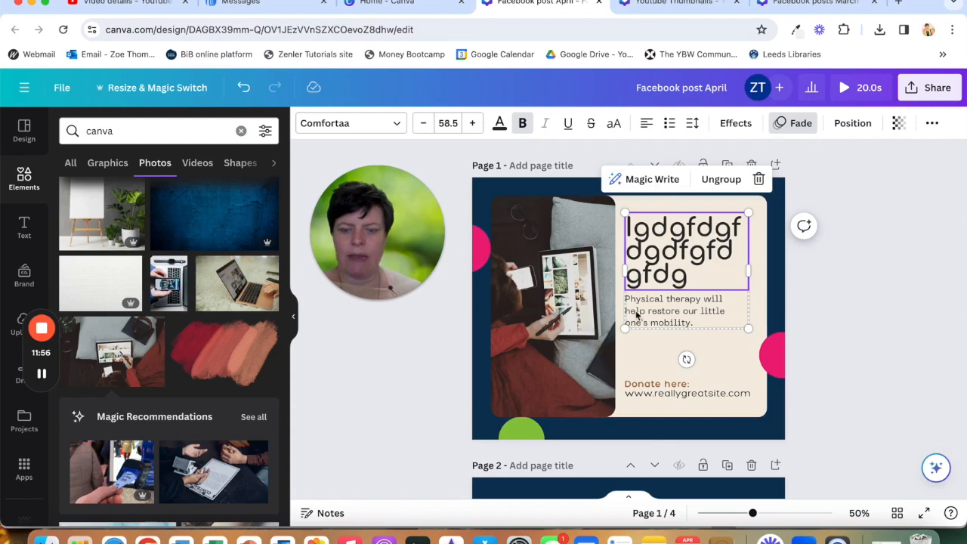
left_click(679, 322)
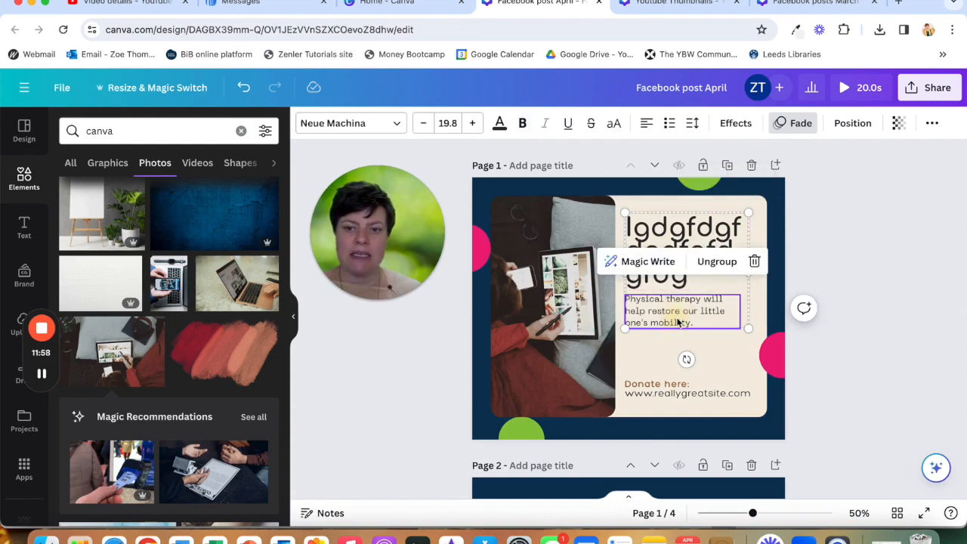
left_click(676, 238)
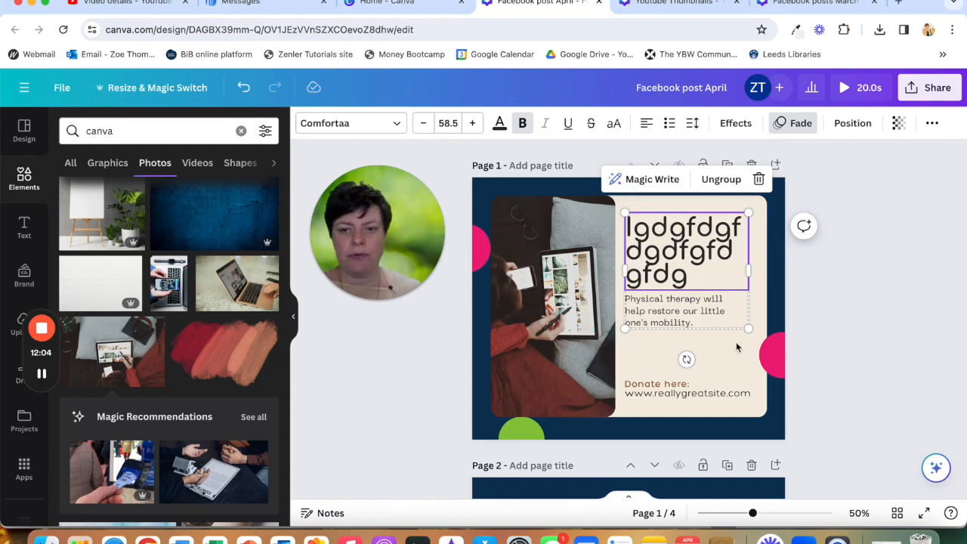
left_click(798, 298)
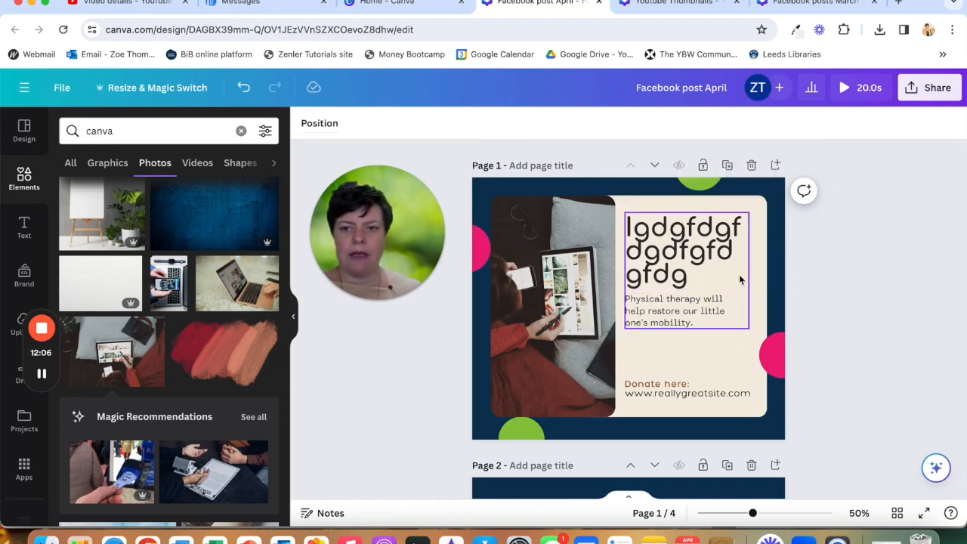
left_click(734, 280)
left_click_drag(730, 274, 737, 284)
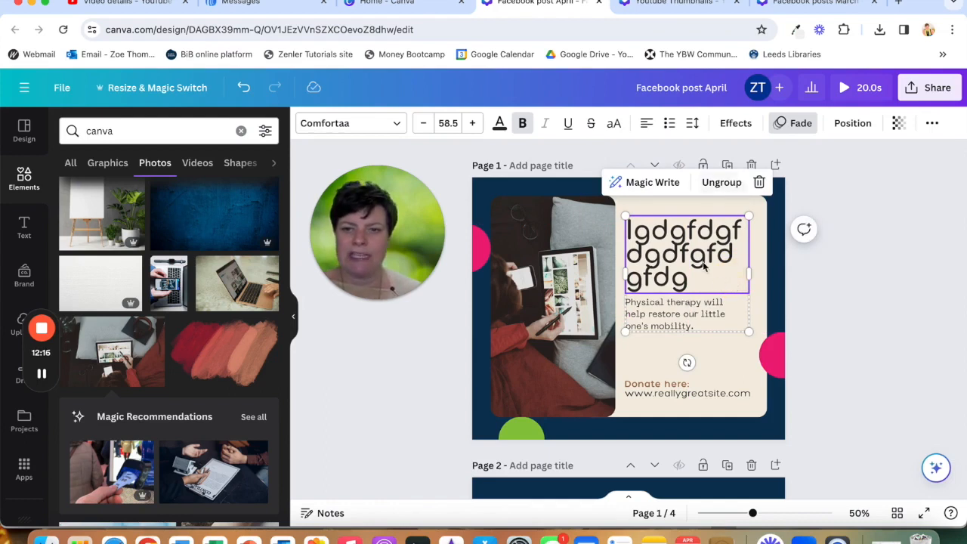
- Ungroup the headline and body text, then nudge the body text slightly downward
left_click(720, 183)
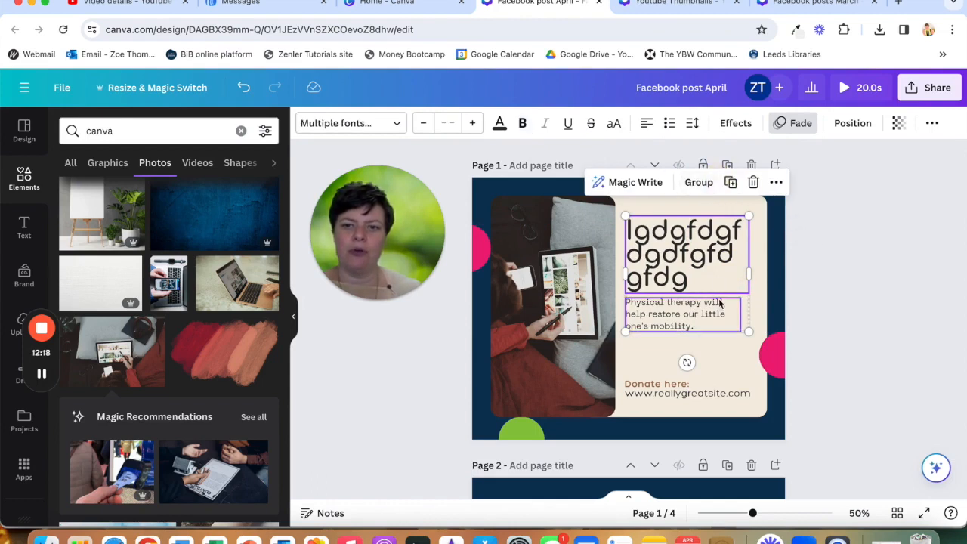
left_click(837, 282)
left_click_drag(672, 316, 676, 327)
left_click(836, 256)
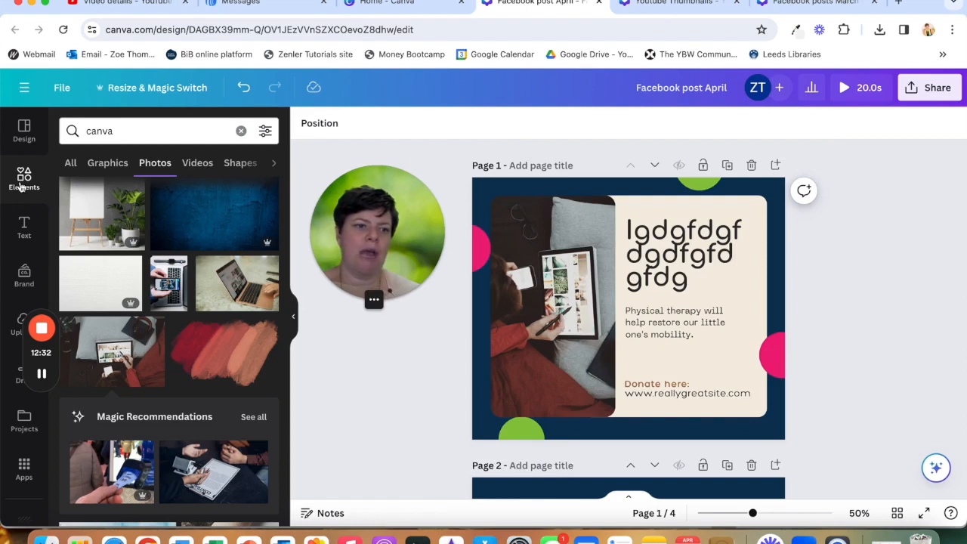
- Add a square shape to page 1 and colour it lime yellow from the brand kit palette
left_click(241, 131)
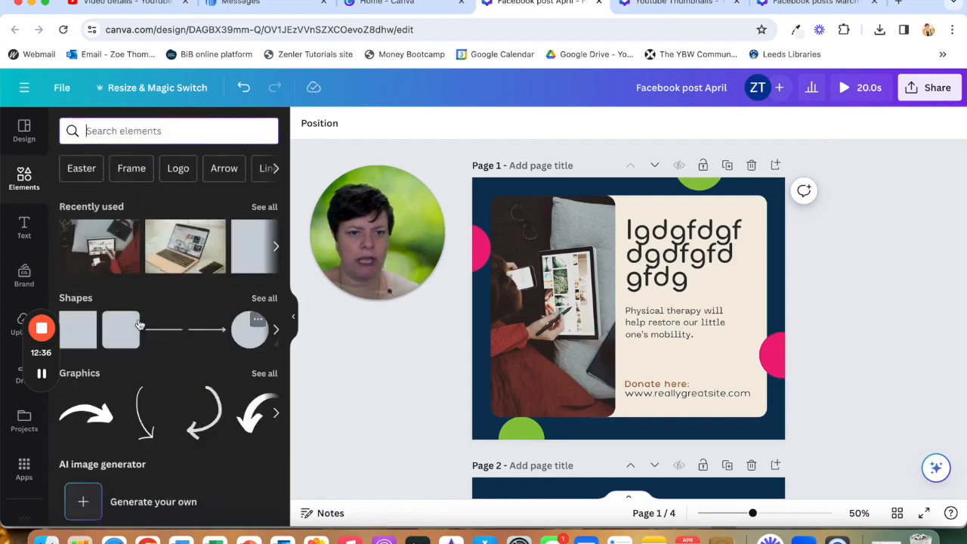
left_click(83, 329)
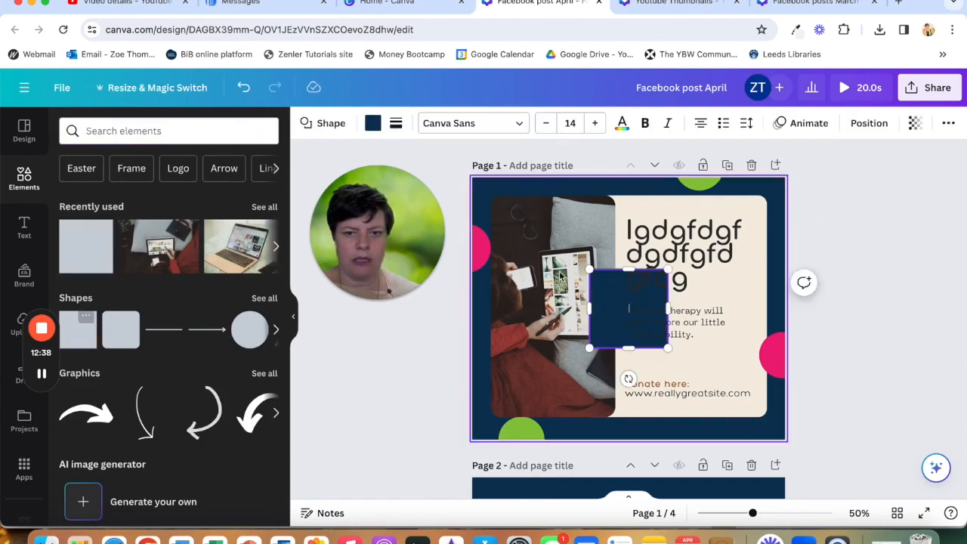
left_click(372, 124)
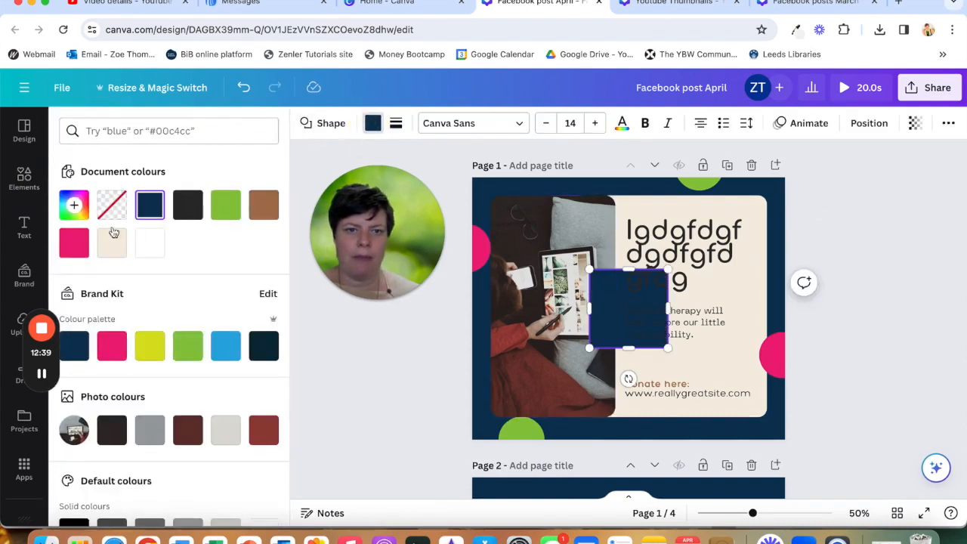
left_click(149, 346)
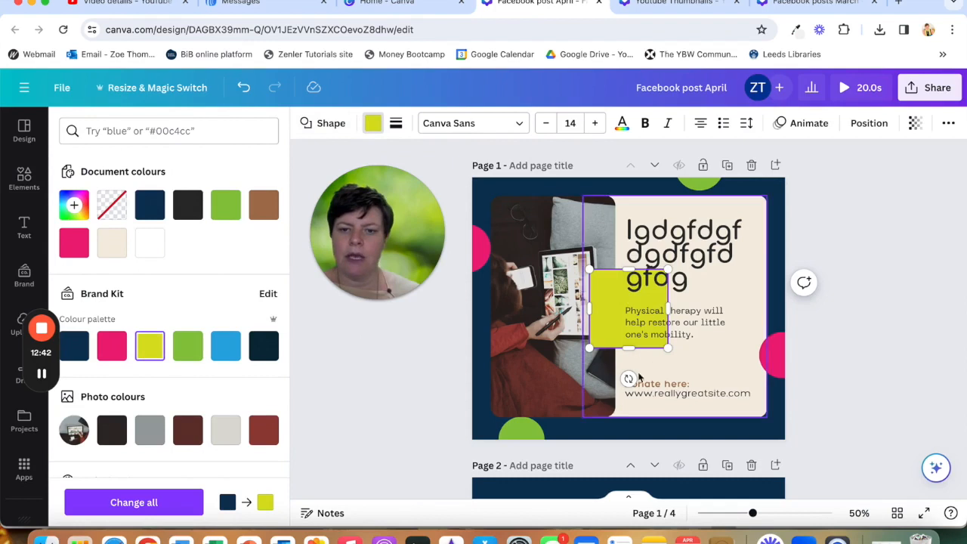
- Resize and position the lime square into a bar covering the Donate here text
left_click_drag(614, 319, 759, 388)
left_click_drag(686, 350, 686, 370)
left_click_drag(686, 429, 685, 404)
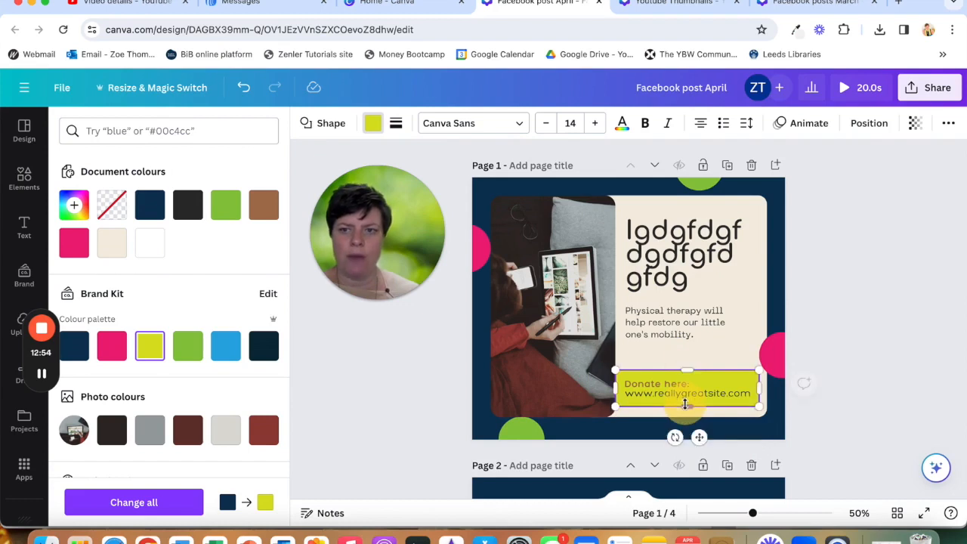
- Reorder the layers so the Donate here text sits above the lime bar
left_click(871, 125)
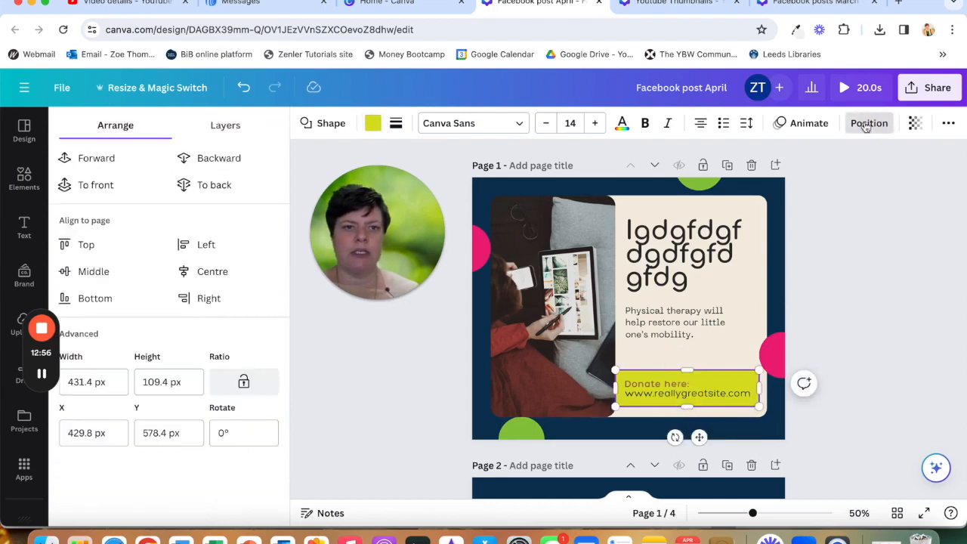
left_click(210, 168)
left_click(210, 168)
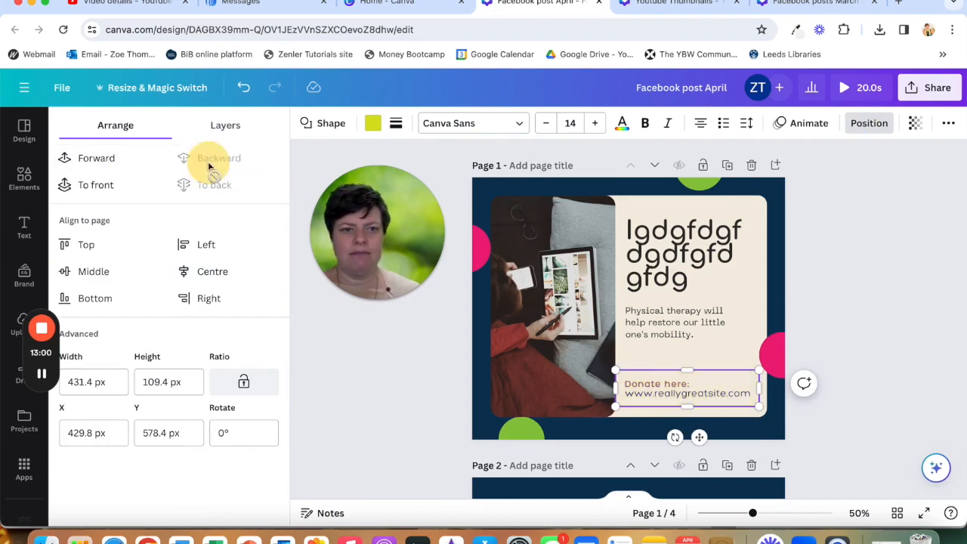
left_click(68, 168)
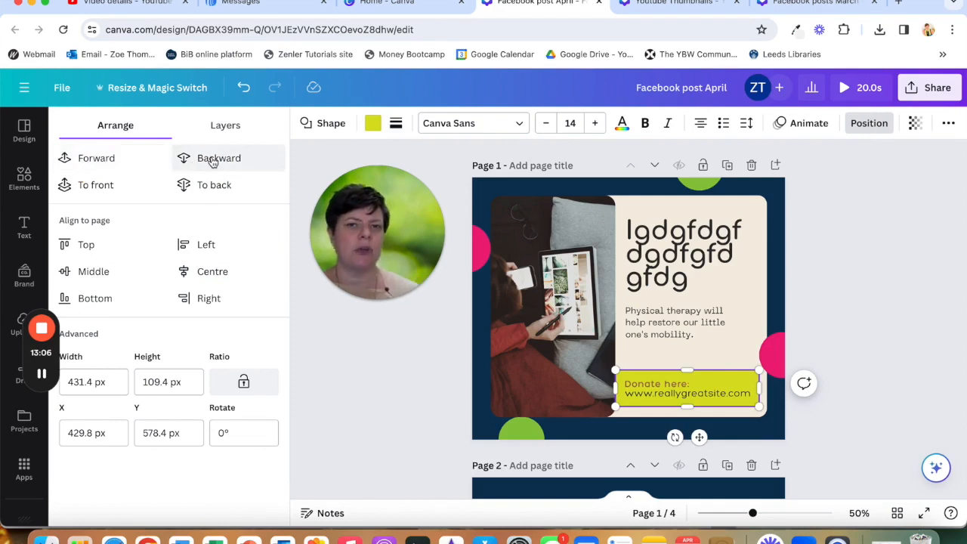
left_click(225, 127)
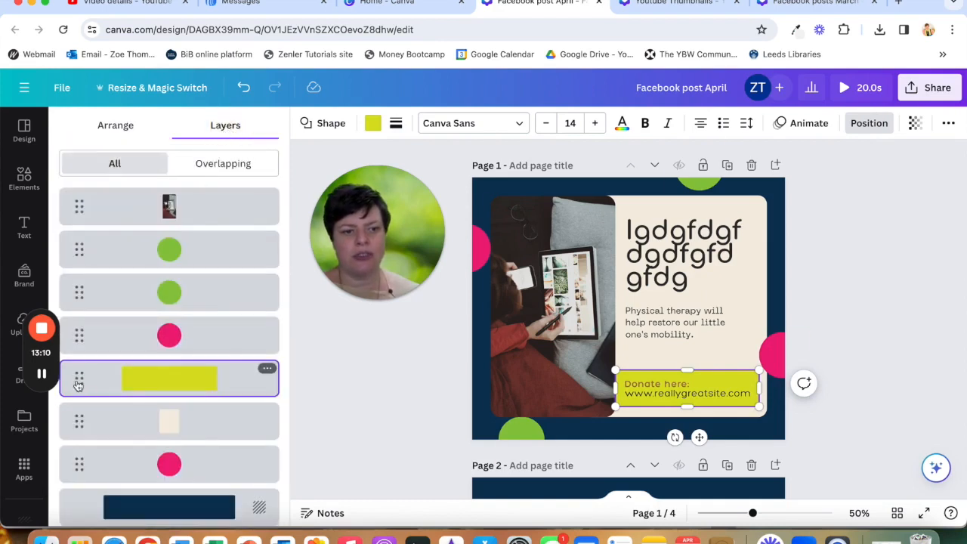
left_click_drag(88, 367, 80, 276)
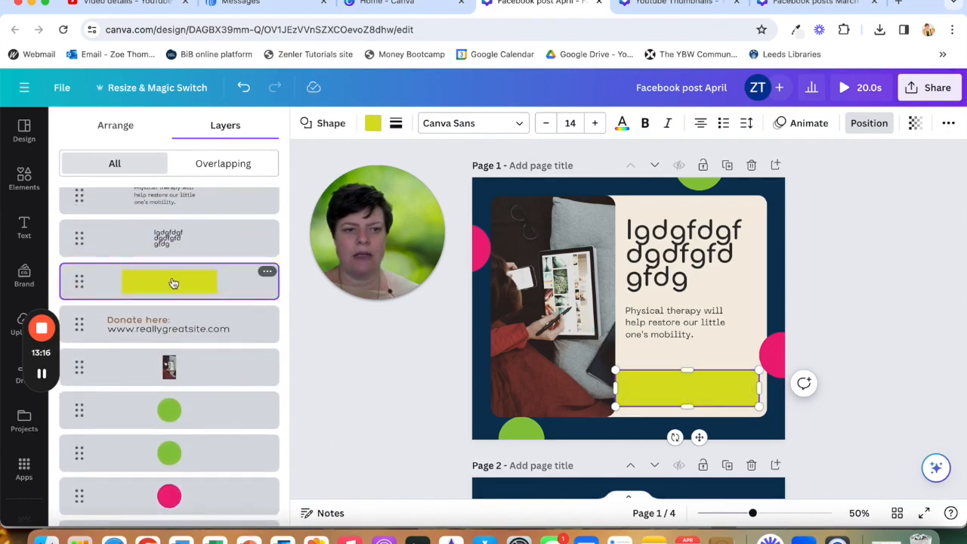
left_click_drag(84, 287, 82, 333)
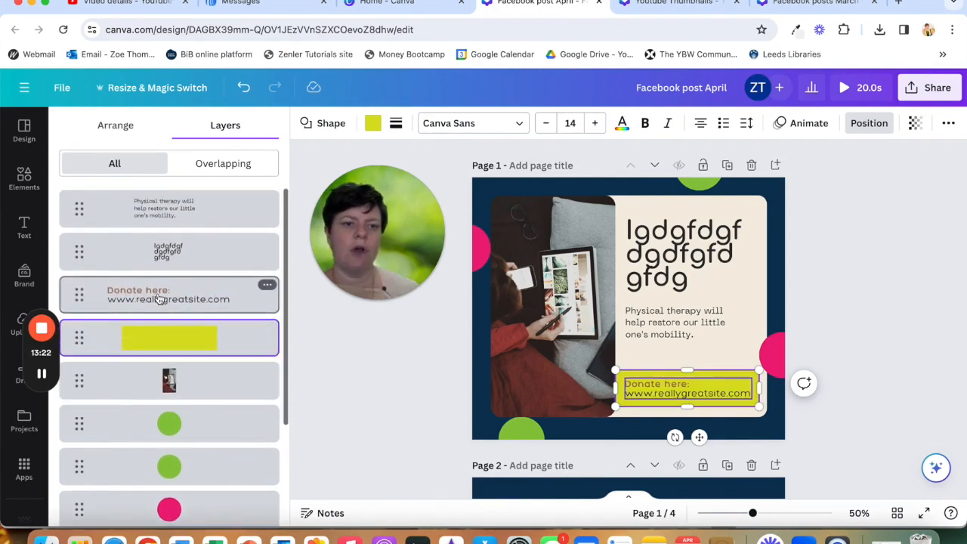
scroll(160, 299, "down", 2)
scroll(159, 299, "up", 2)
scroll(160, 299, "down", 3)
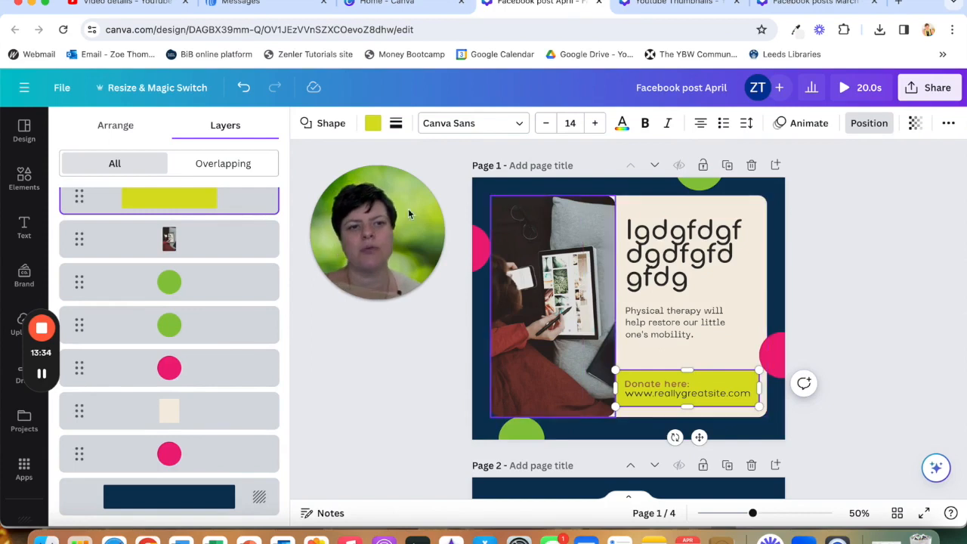
left_click(112, 124)
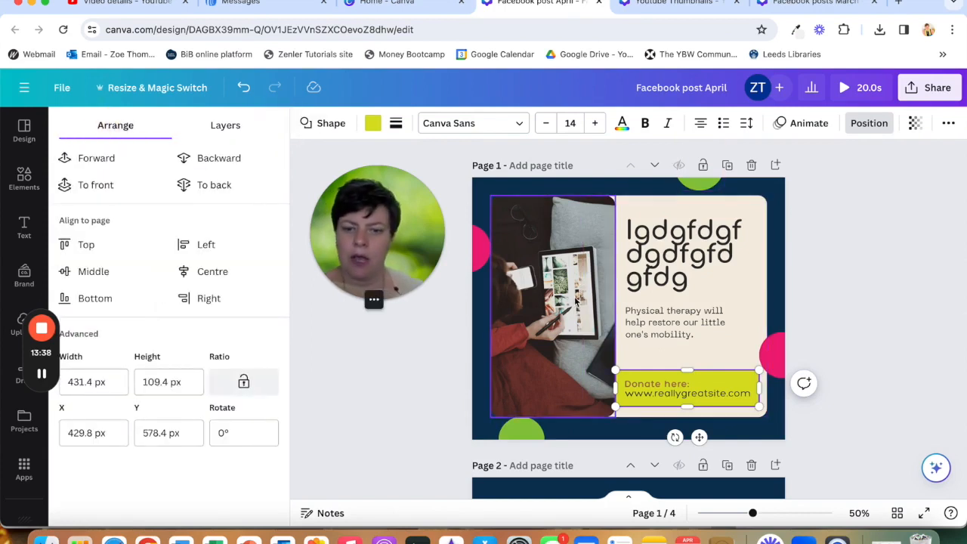
left_click(407, 411)
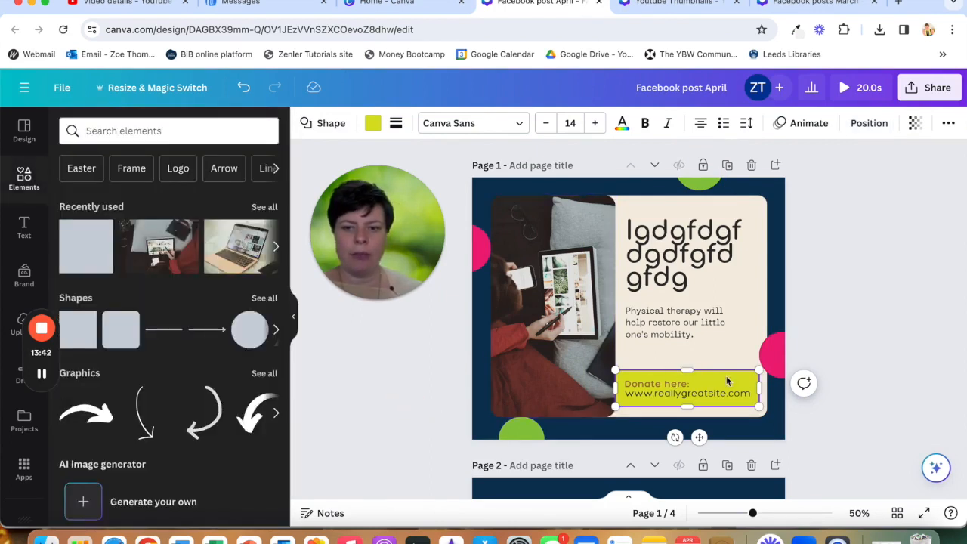
key("Delete")
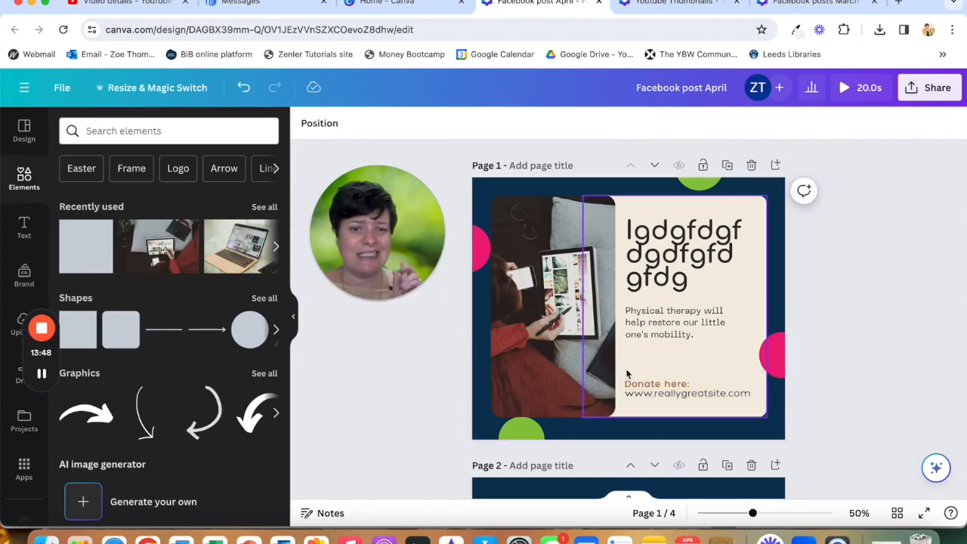
left_click(242, 90)
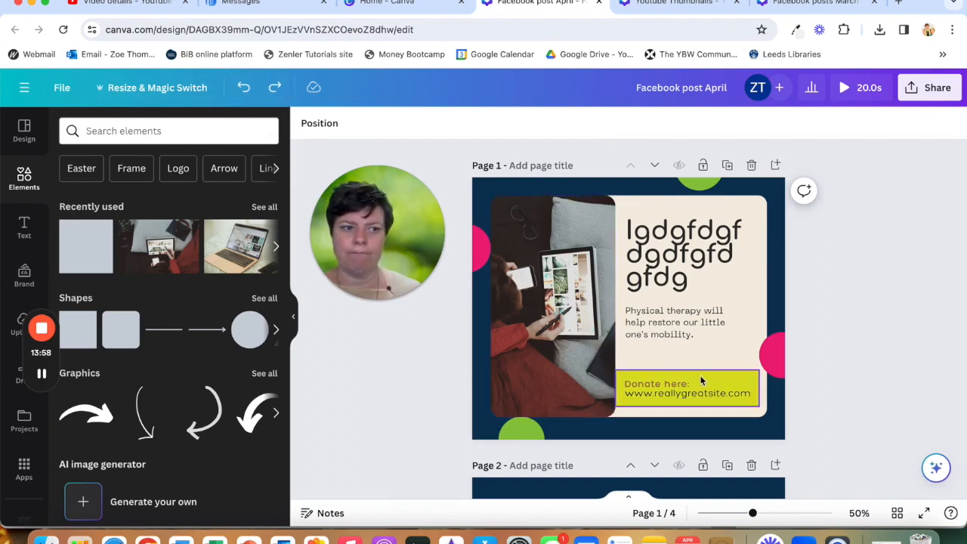
- Add a square to page 2 and colour it lime yellow from the brand kit palette
scroll(674, 356, "down", 3)
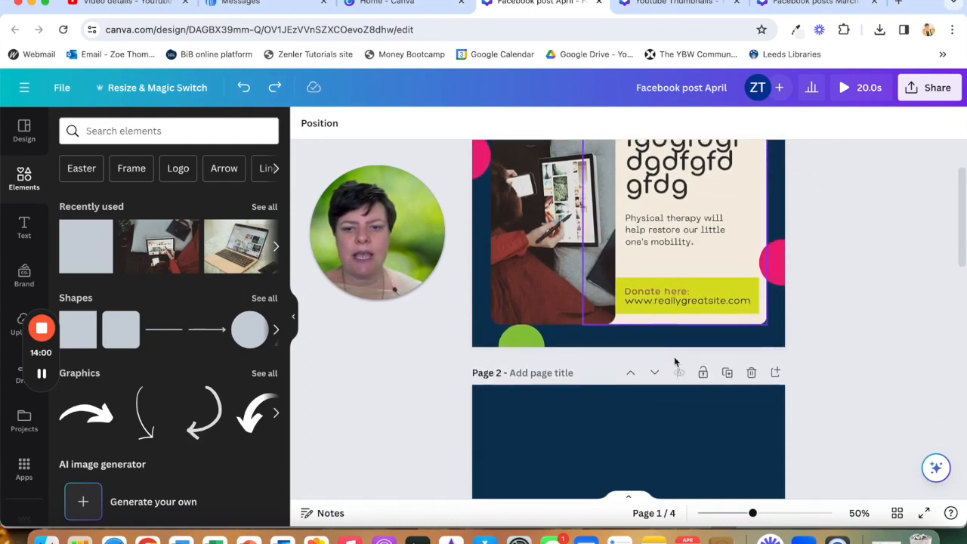
scroll(674, 361, "up", 2)
scroll(675, 359, "up", 1)
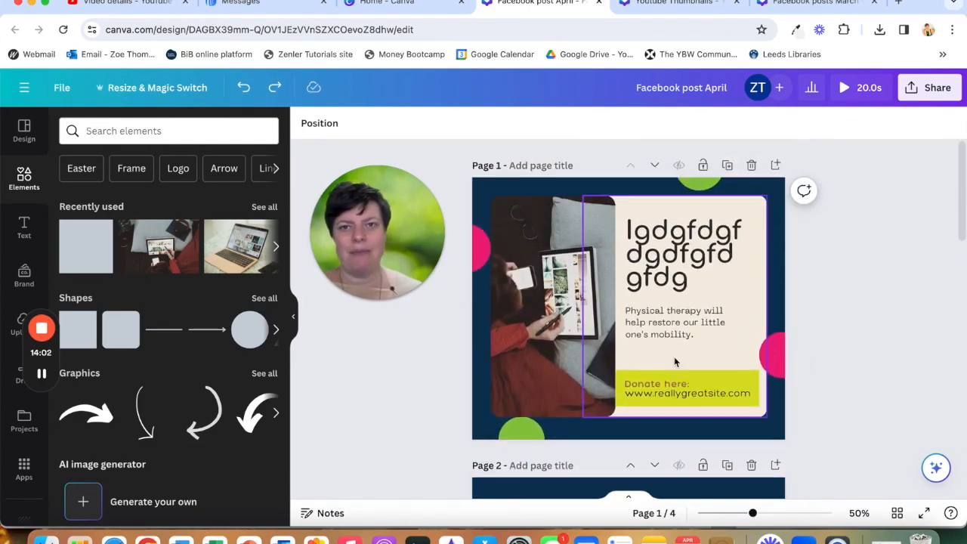
scroll(675, 359, "down", 2)
scroll(676, 362, "down", 3)
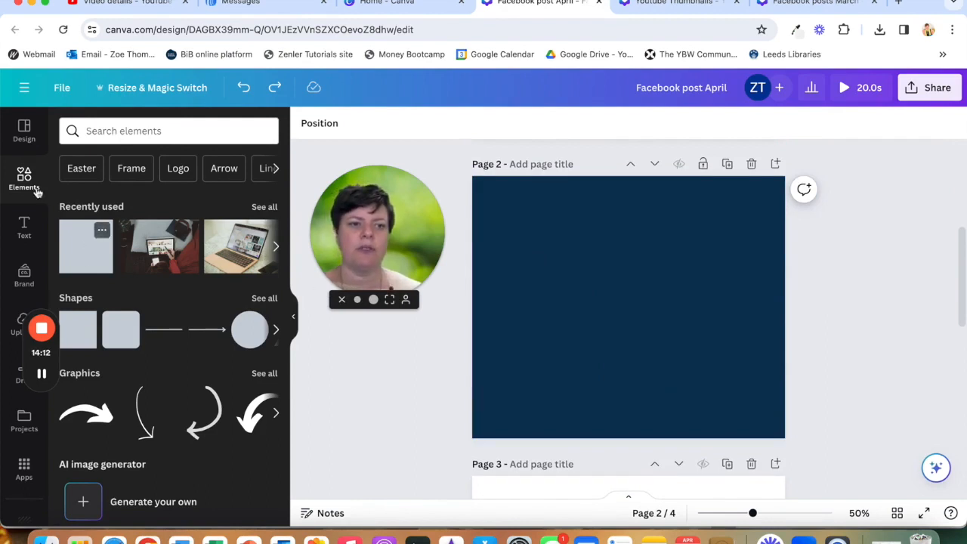
left_click(83, 253)
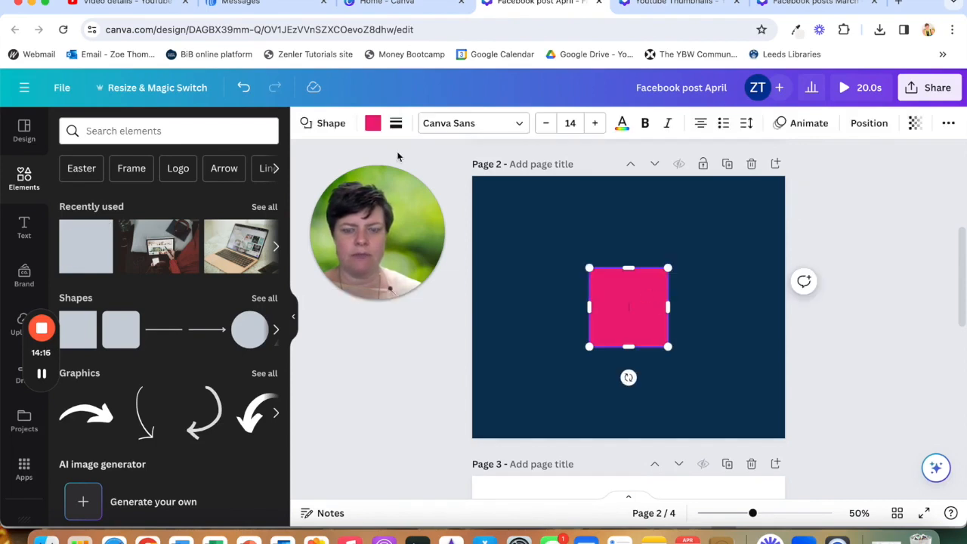
left_click(373, 123)
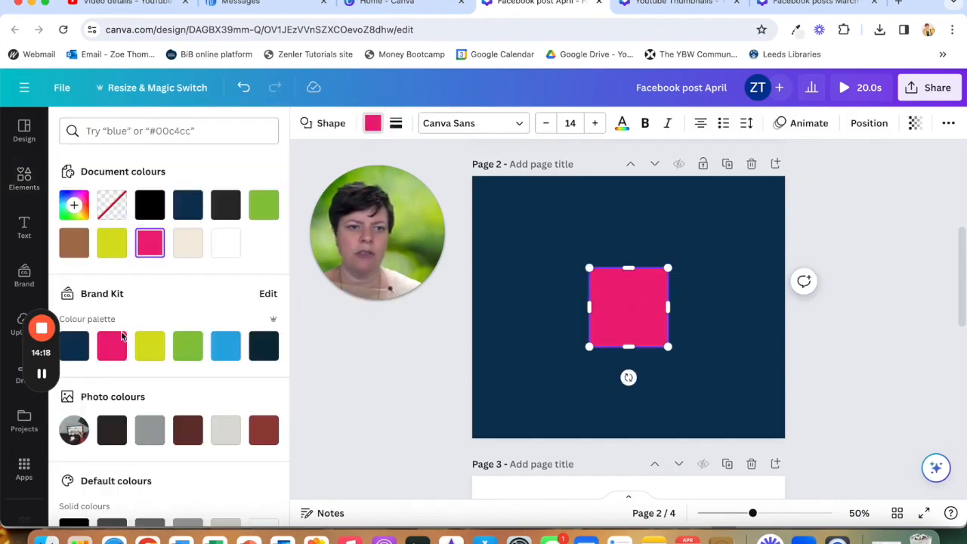
left_click(151, 346)
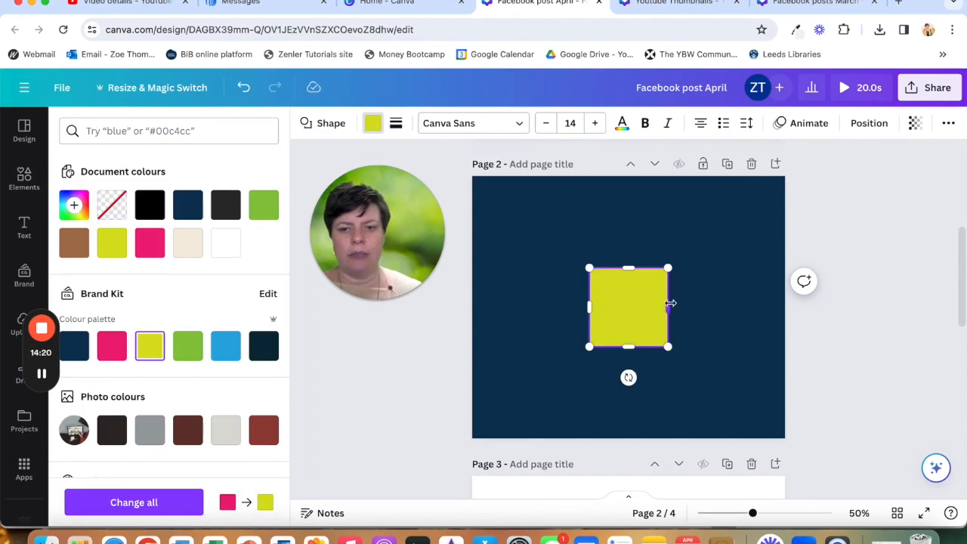
- Stretch the lime square across page 2's full width and rotate it diagonally
left_click_drag(670, 304, 786, 309)
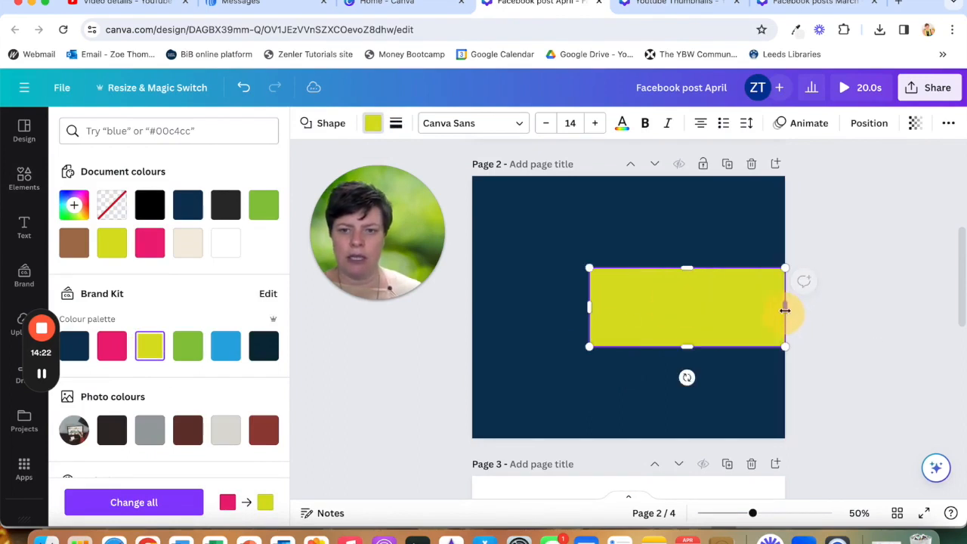
left_click_drag(586, 308, 473, 308)
left_click_drag(629, 377, 437, 444)
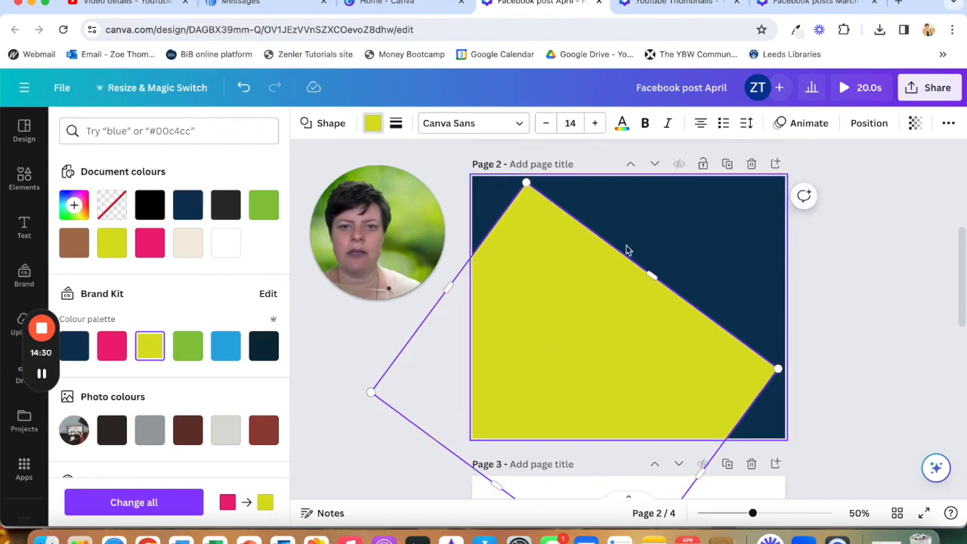
- Enlarge and reposition the rotated lime shape so it fills the lower-left triangle of page 2
left_click_drag(651, 275, 685, 285)
left_click_drag(702, 467, 777, 514)
left_click_drag(451, 284, 389, 230)
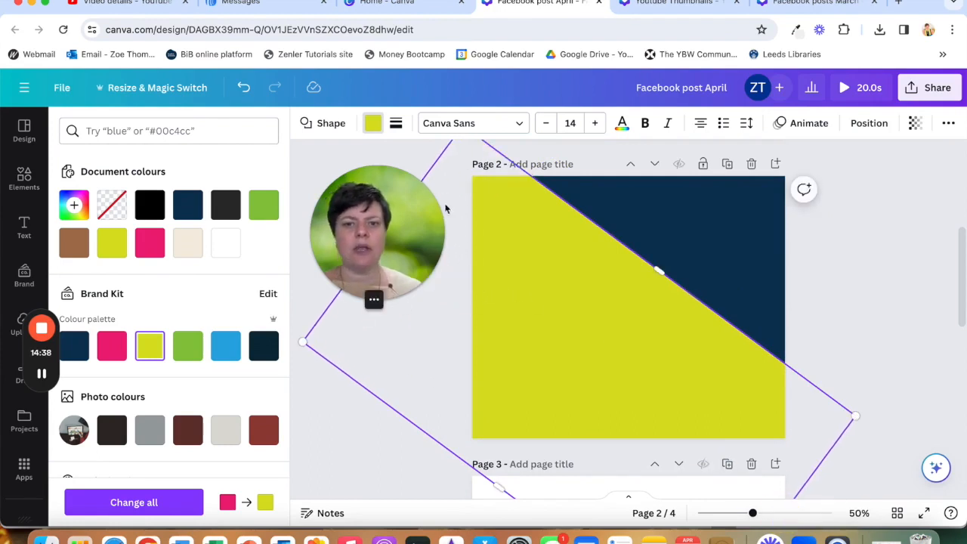
left_click_drag(573, 326, 527, 367)
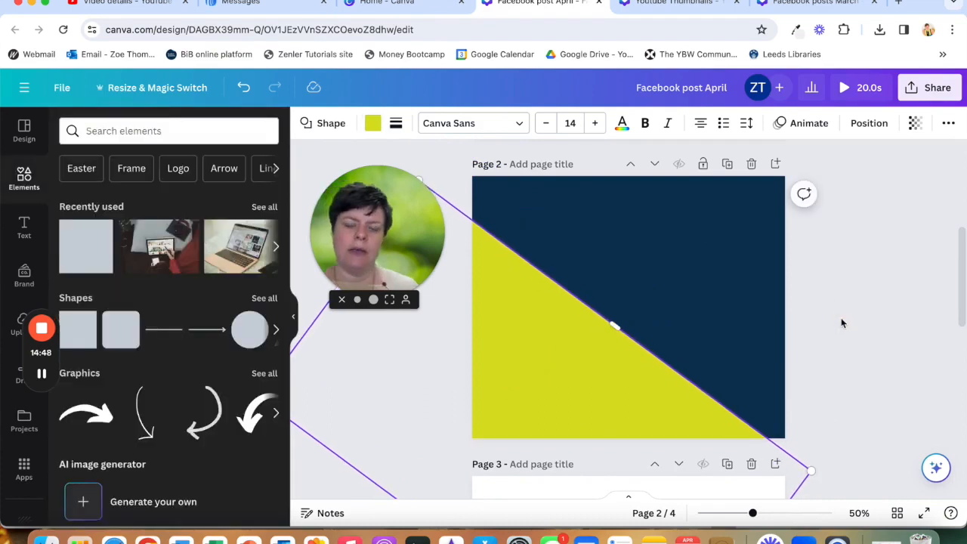
left_click(841, 323)
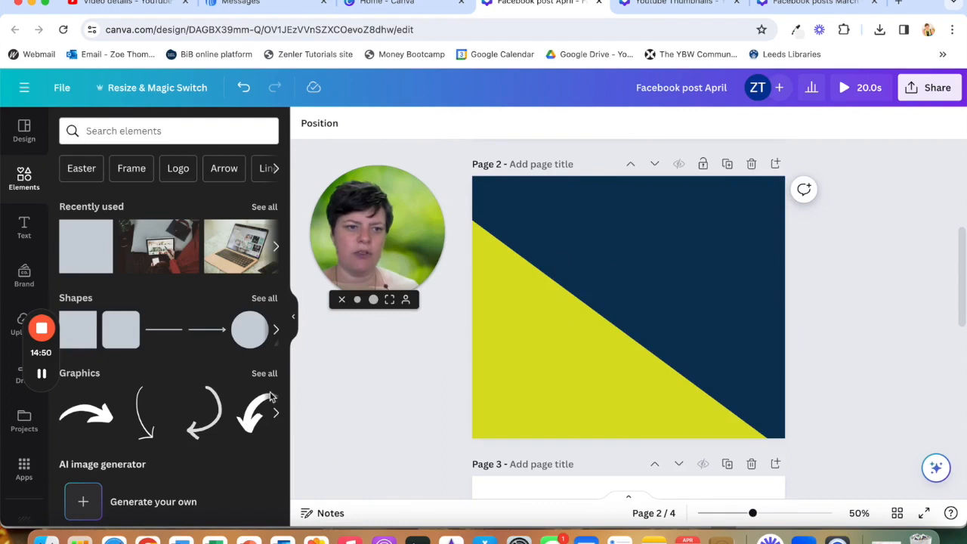
- Add a heading to page 2 and set its font to the brand kit's Comfortaa
left_click(23, 229)
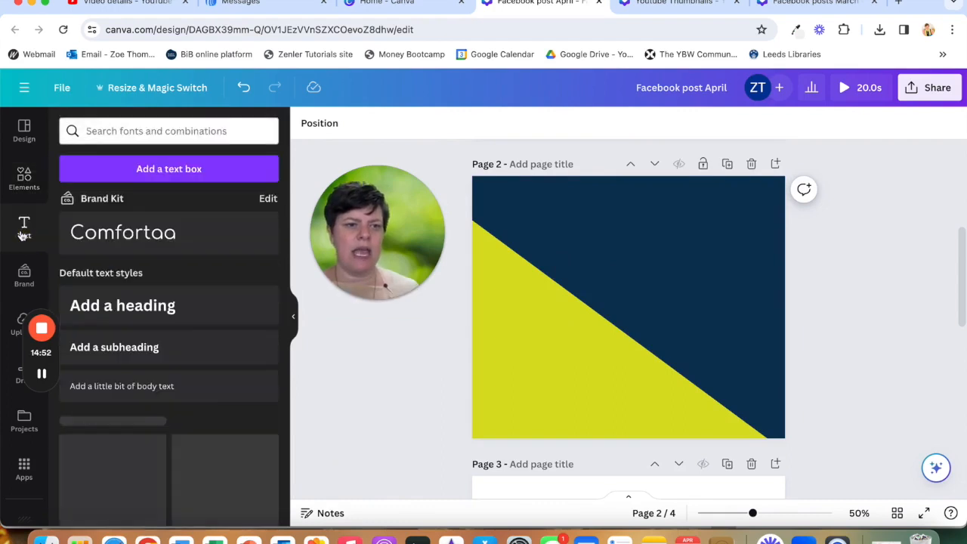
left_click(151, 309)
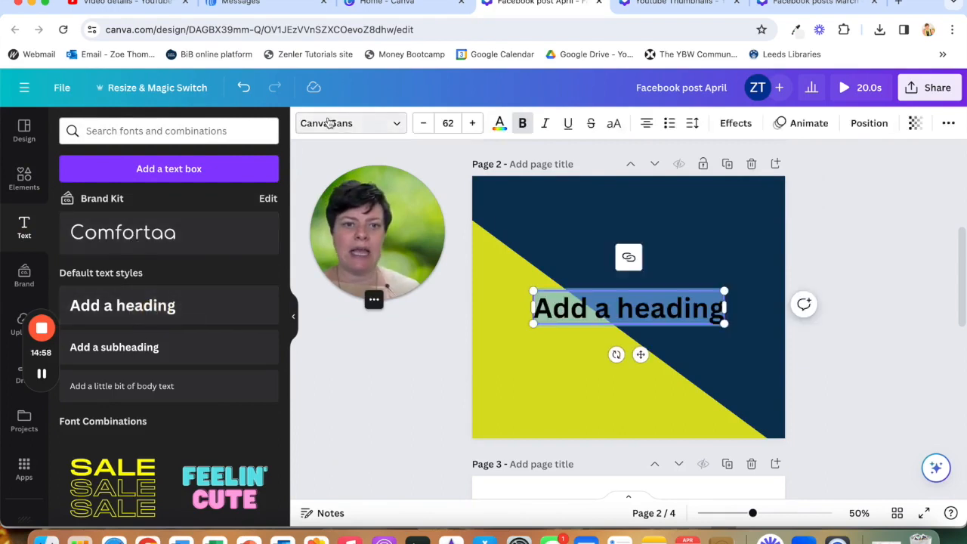
left_click(327, 123)
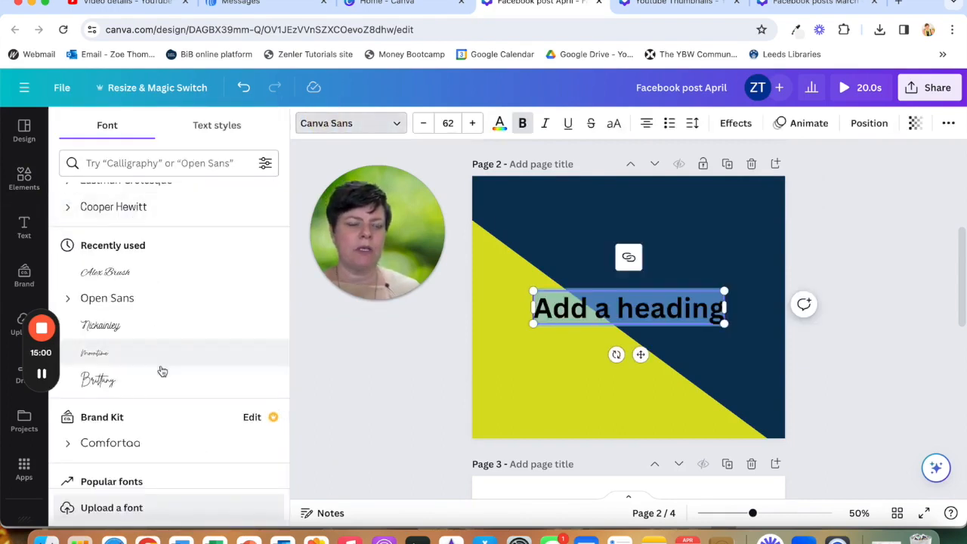
scroll(161, 371, "down", 1)
left_click(151, 399)
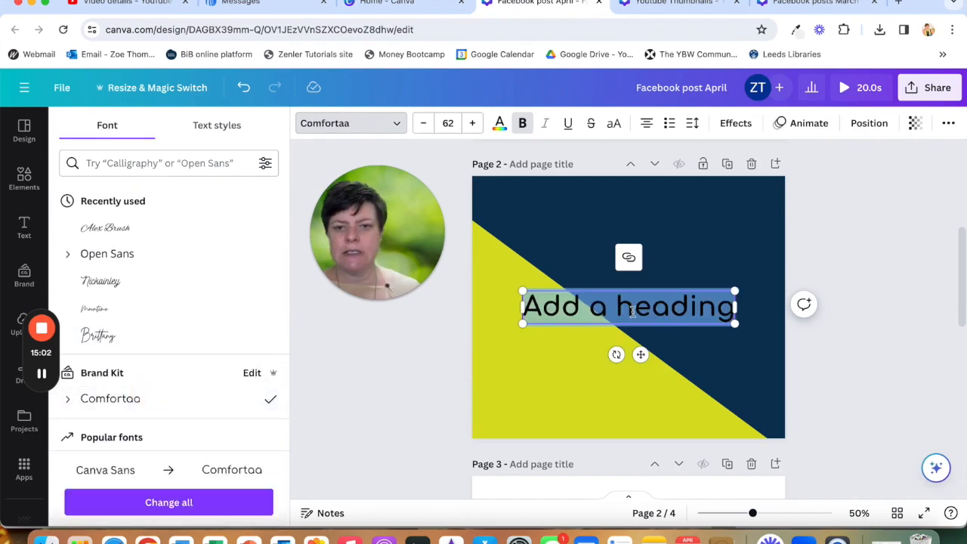
- Move the heading to the top of page 2
left_click(423, 360)
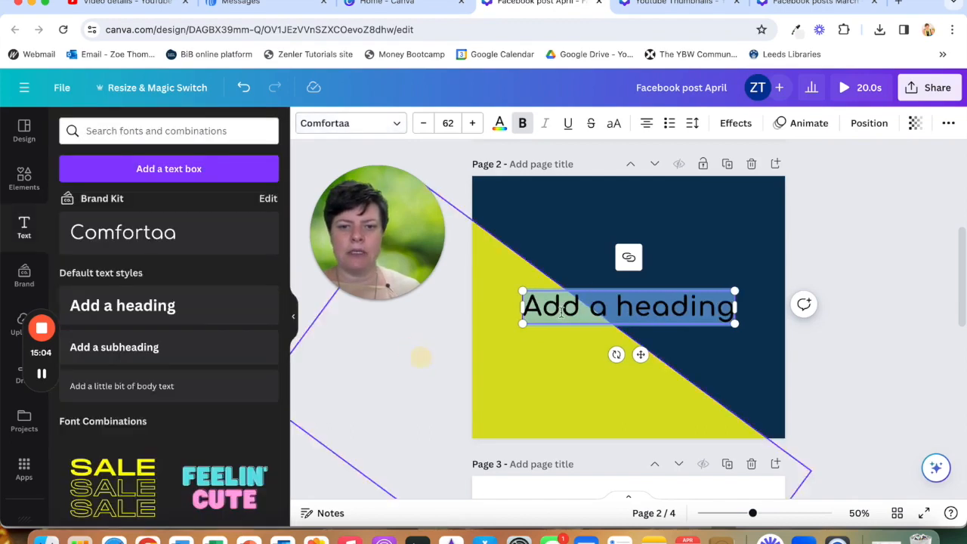
left_click(422, 360)
left_click(594, 305)
left_click_drag(594, 305, 612, 216)
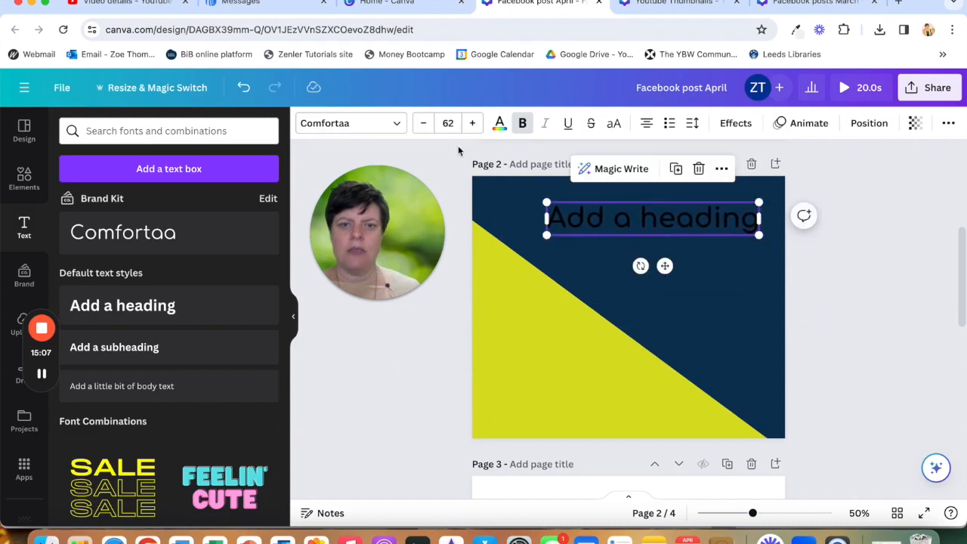
- Set the heading's text colour to white
left_click(500, 125)
left_click(186, 243)
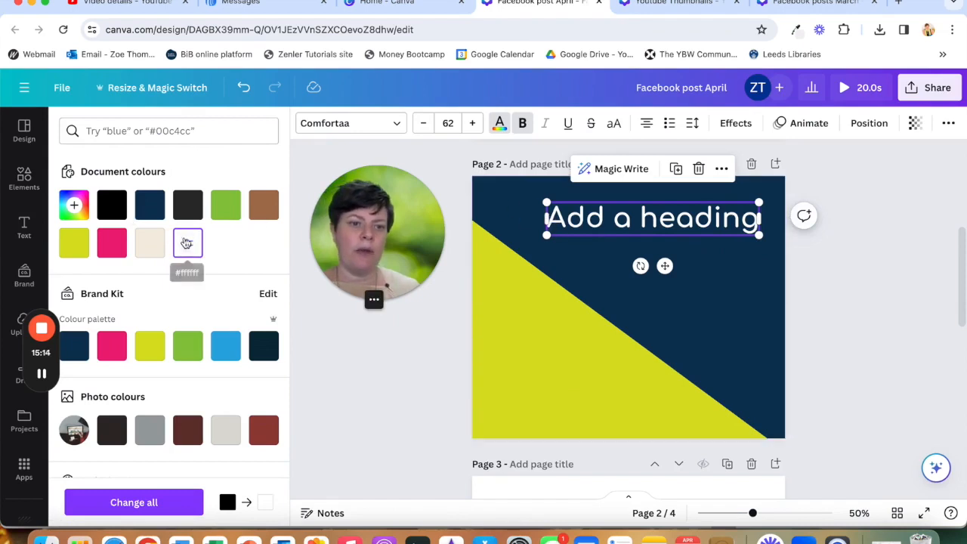
left_click(74, 207)
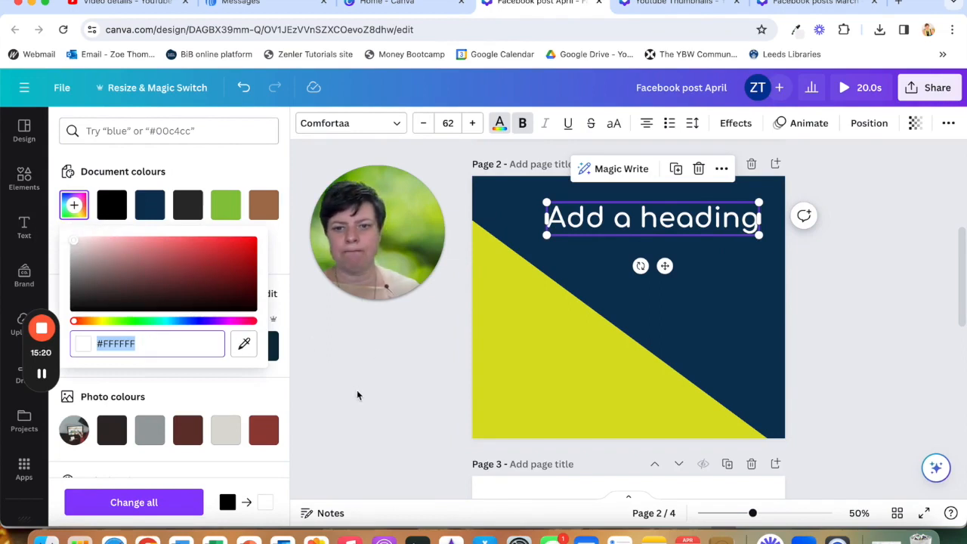
left_click(609, 220)
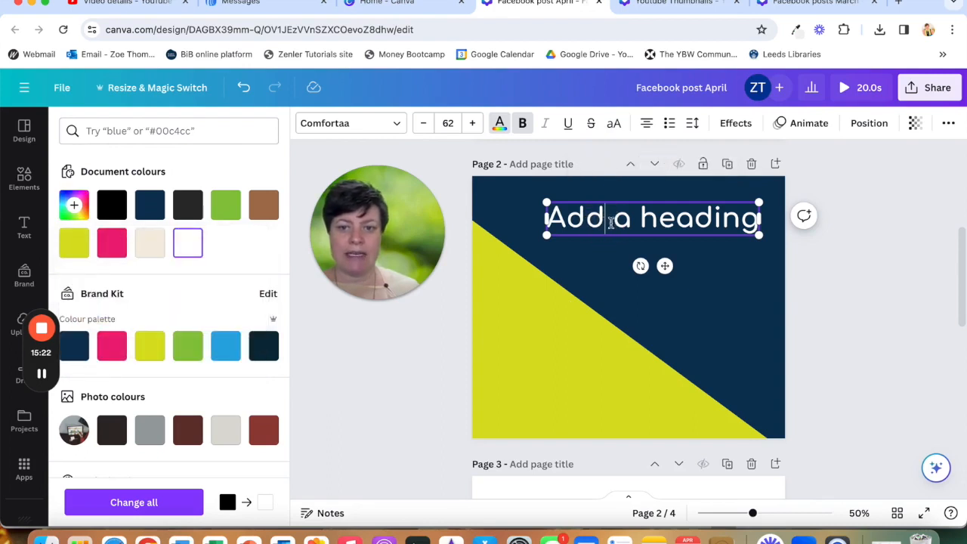
- Replace the heading text with "Out Now!"
left_click_drag(757, 218, 544, 216)
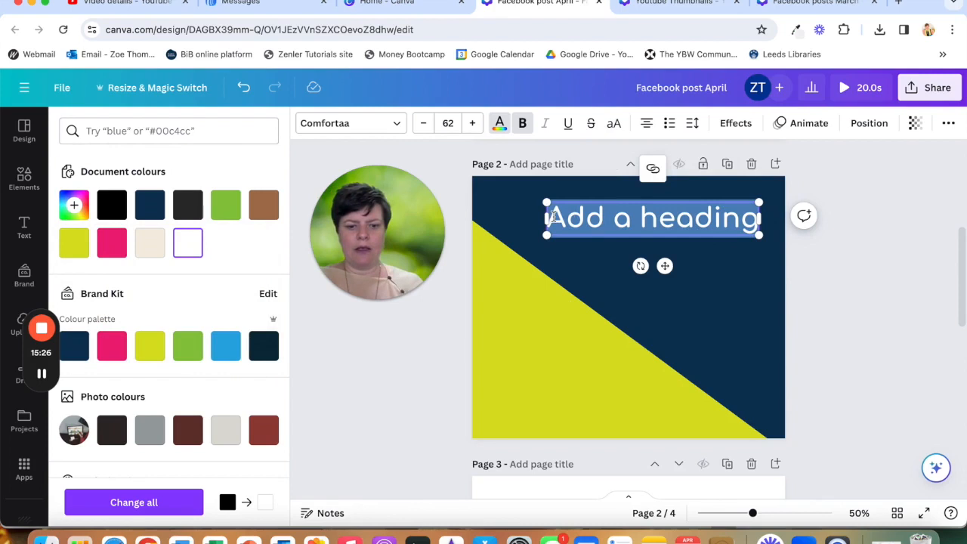
type("Out Now!")
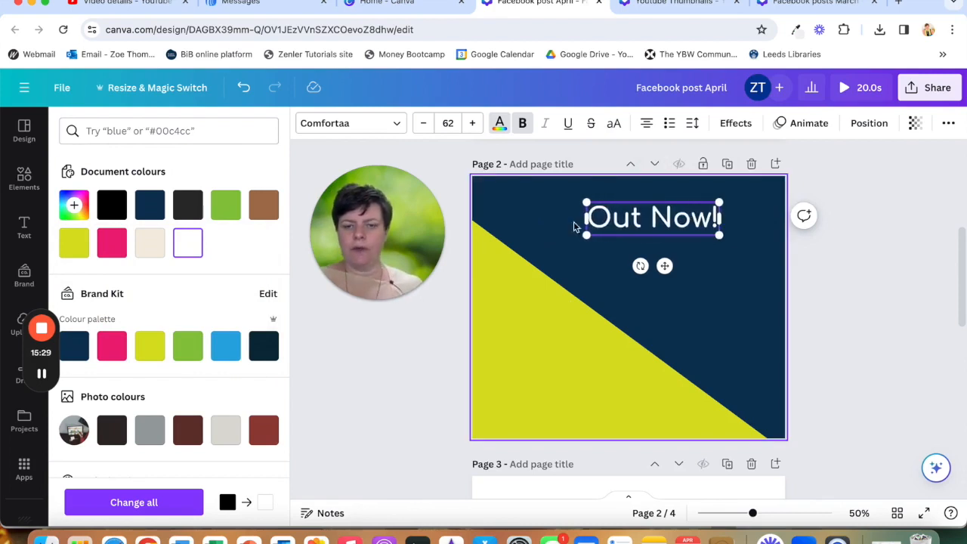
left_click(639, 291)
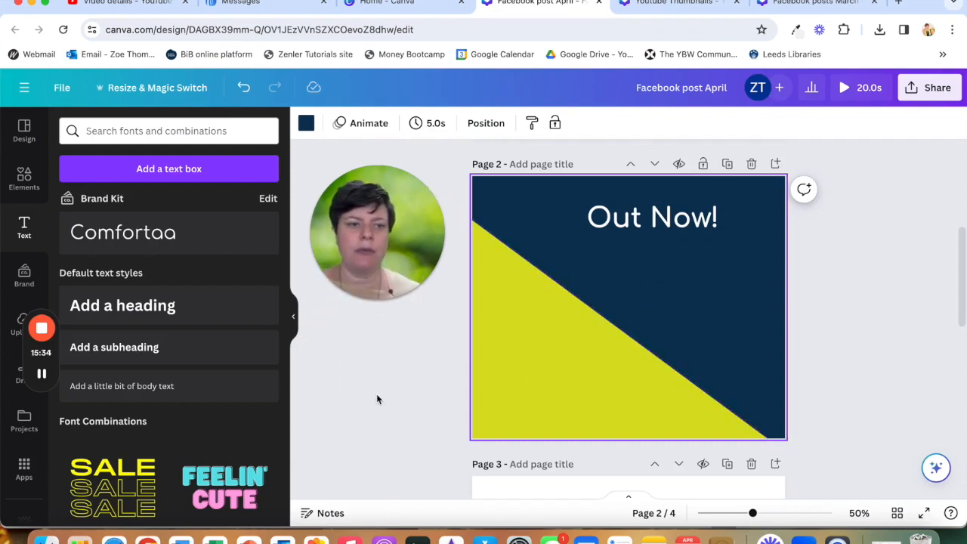
- Search the elements library for computer photos and add a laptop-on-desk photo to page 2's lower right
left_click(24, 179)
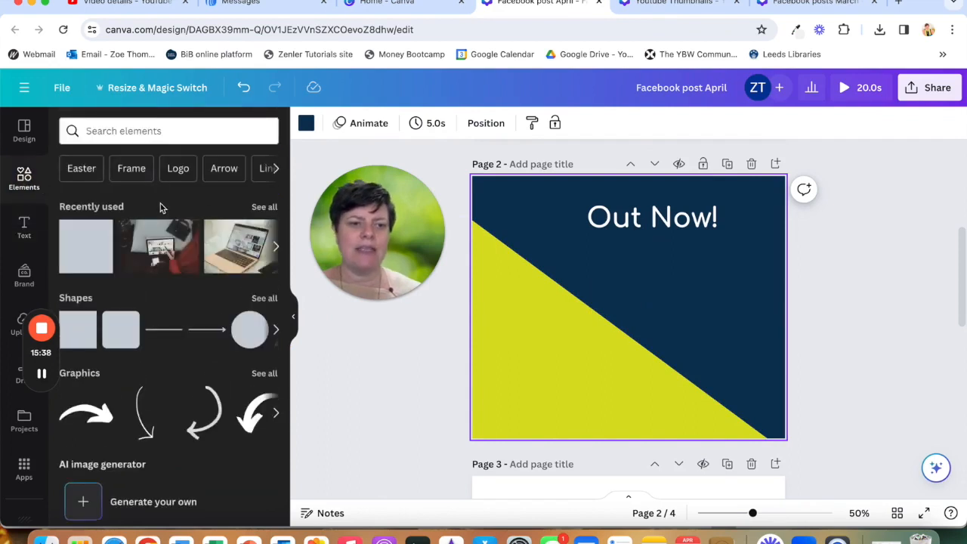
left_click(146, 130)
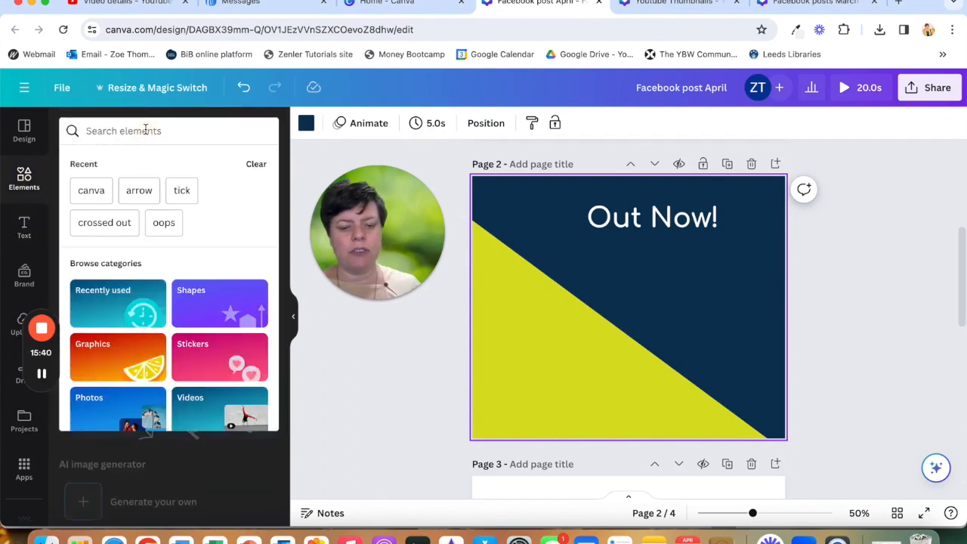
type("computer")
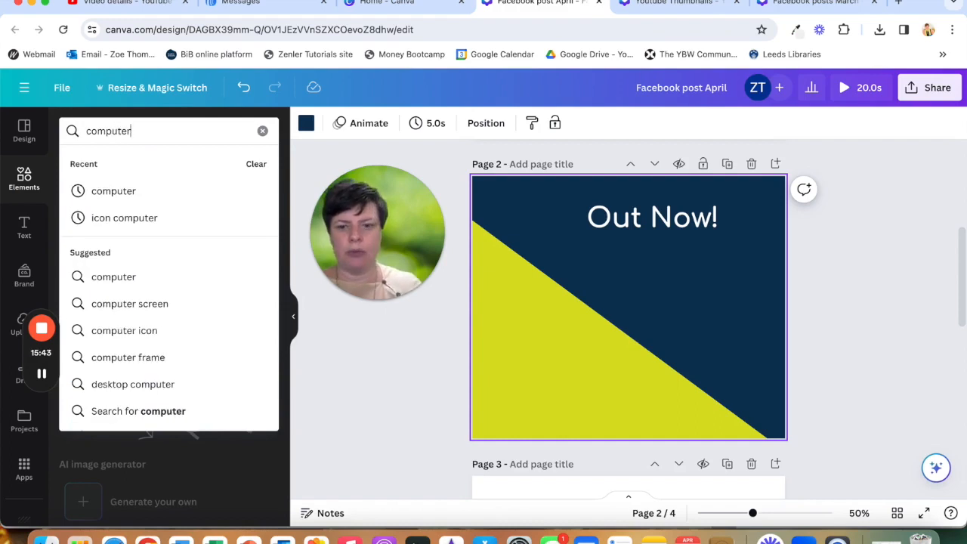
key("Return")
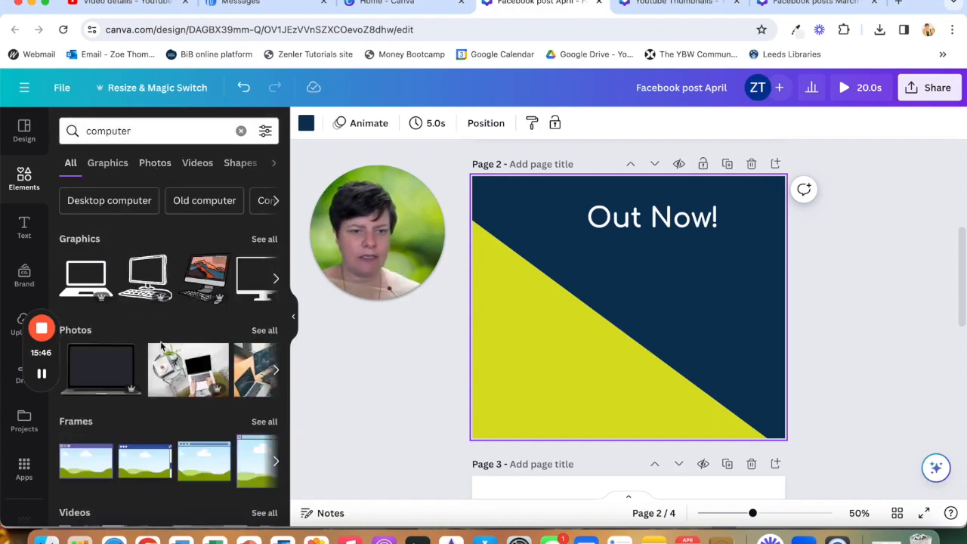
scroll(233, 378, "right", 10)
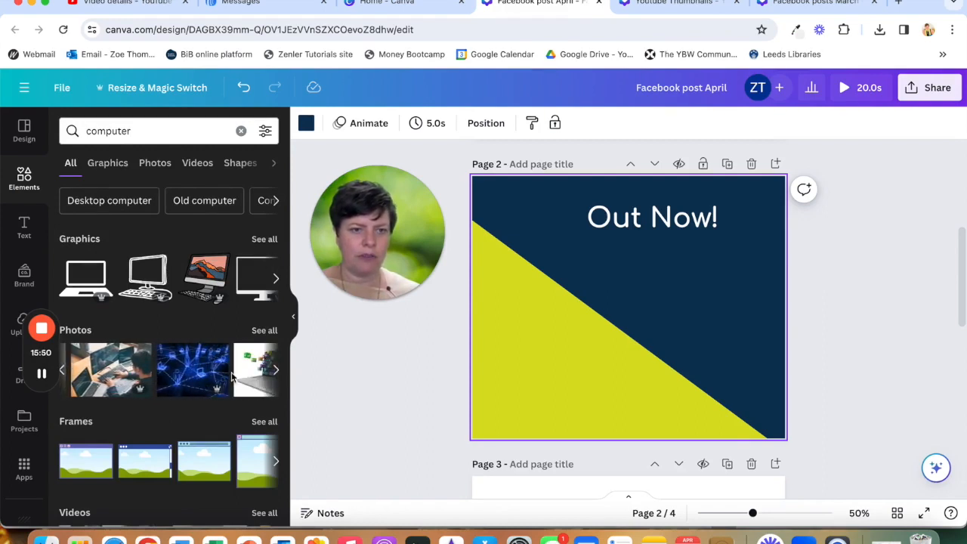
left_click(154, 166)
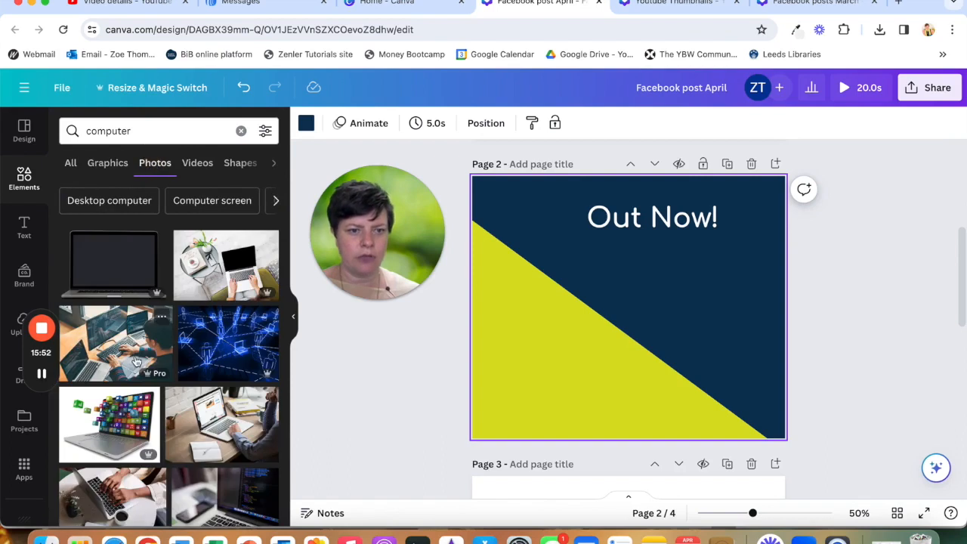
scroll(136, 362, "down", 2)
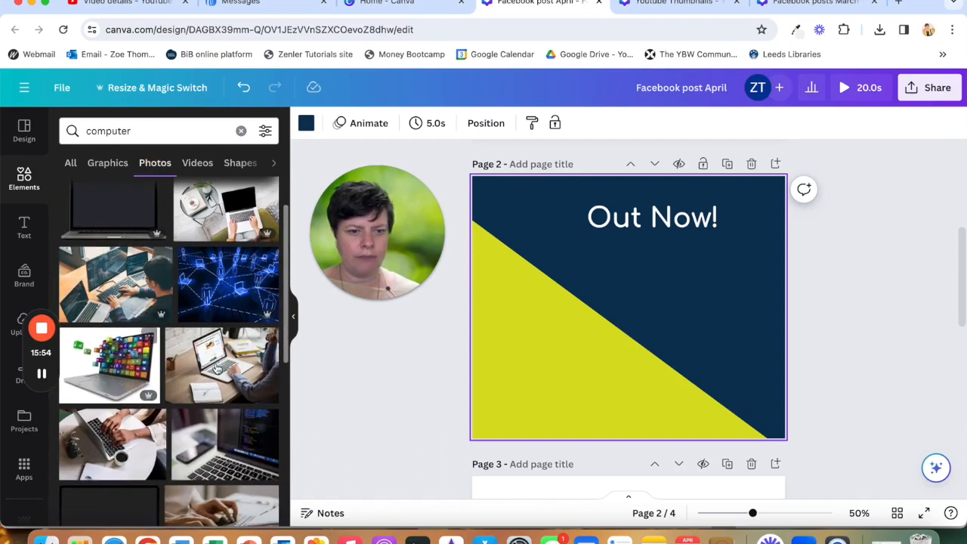
left_click(250, 368)
left_click_drag(497, 220, 560, 305)
left_click_drag(646, 340, 646, 351)
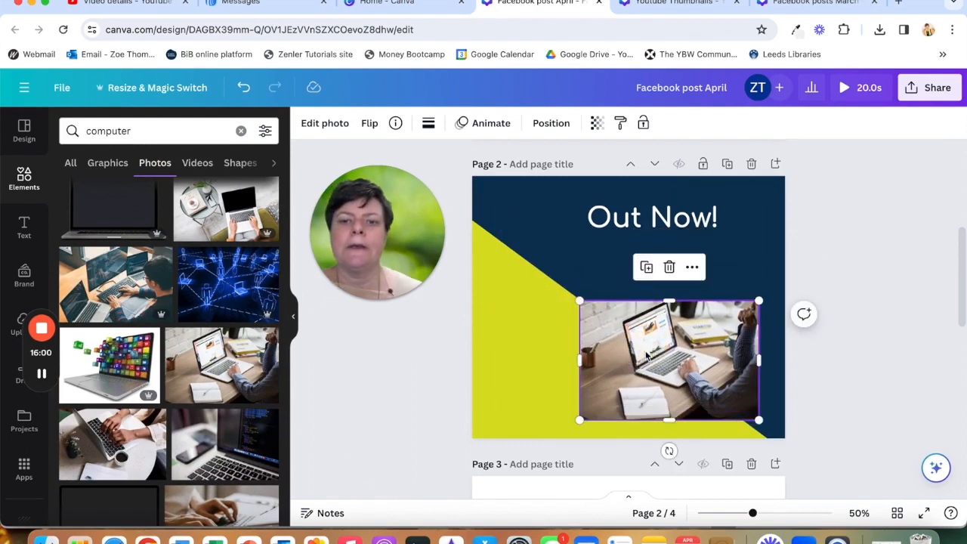
left_click(378, 378)
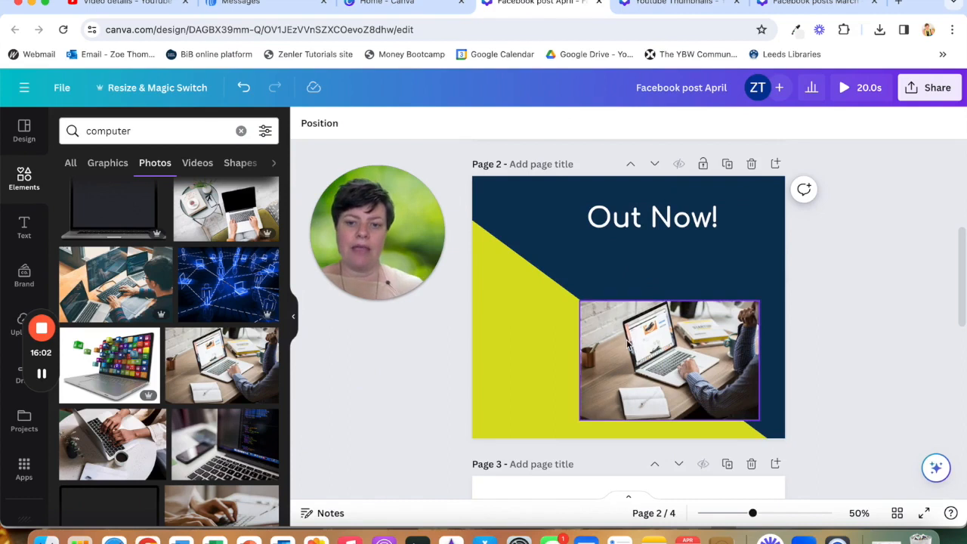
left_click_drag(629, 343, 635, 326)
left_click(368, 348)
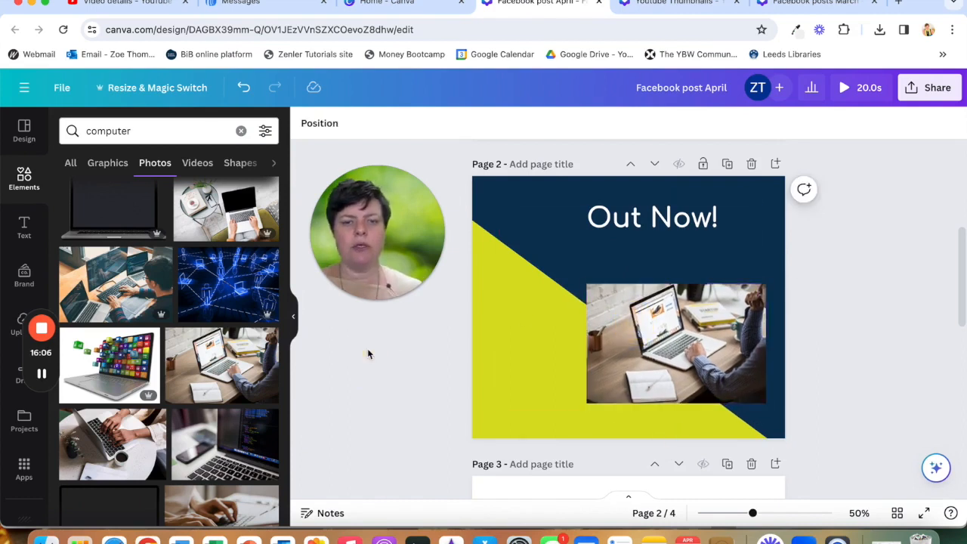
- Upload the YouTube thumbnail image from the Downloads folder and add it to page 2
mouse_move(40, 341)
left_click_drag(28, 358, 72, 127)
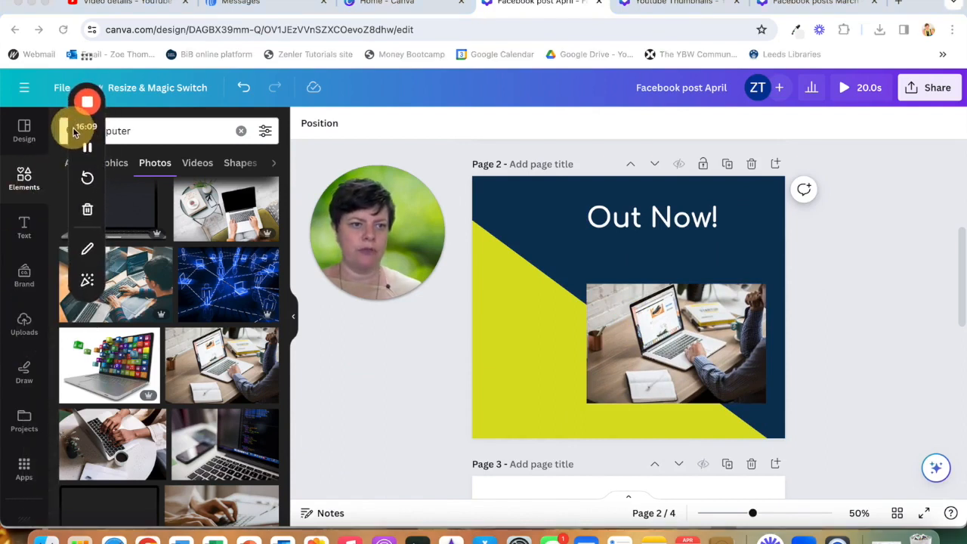
left_click(22, 325)
mouse_move(97, 91)
left_click_drag(98, 91, 30, 77)
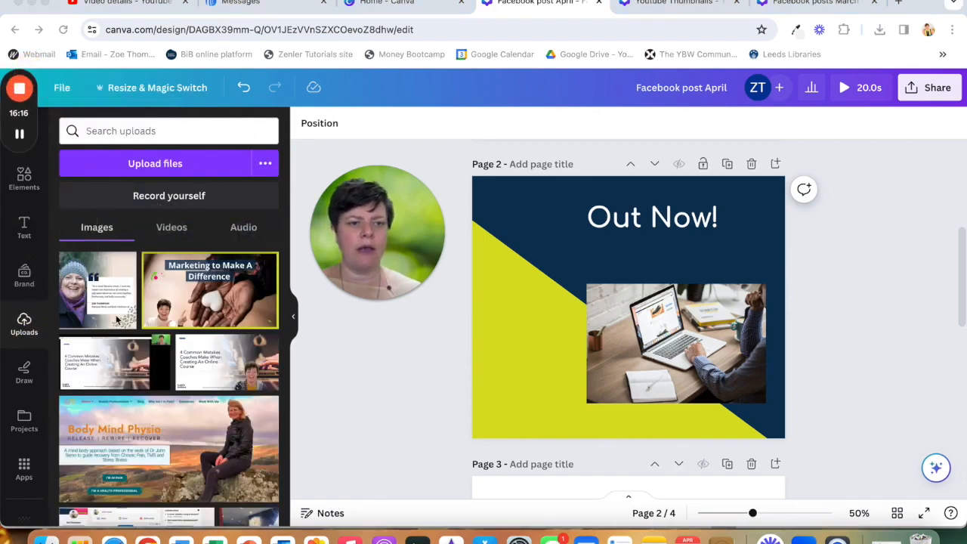
scroll(118, 321, "down", 5)
scroll(120, 324, "up", 5)
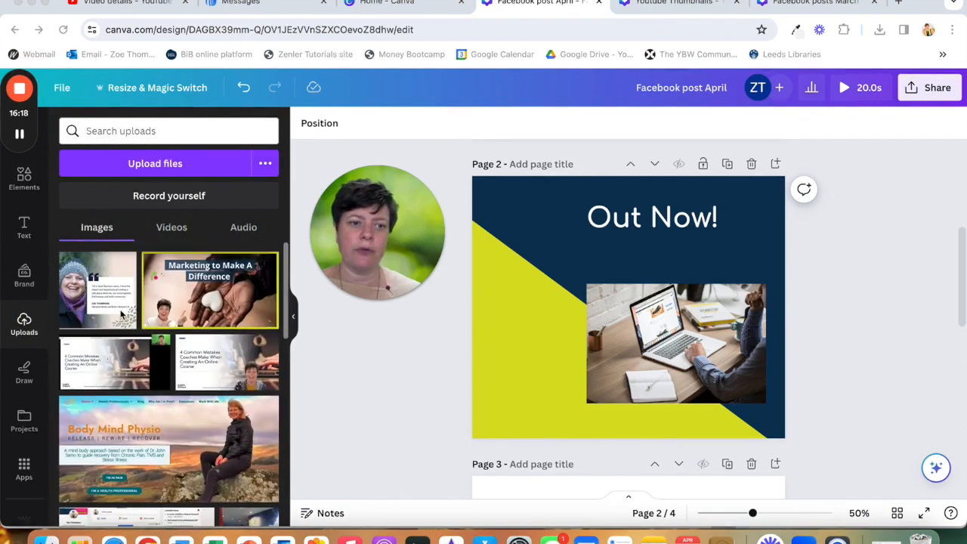
left_click(140, 172)
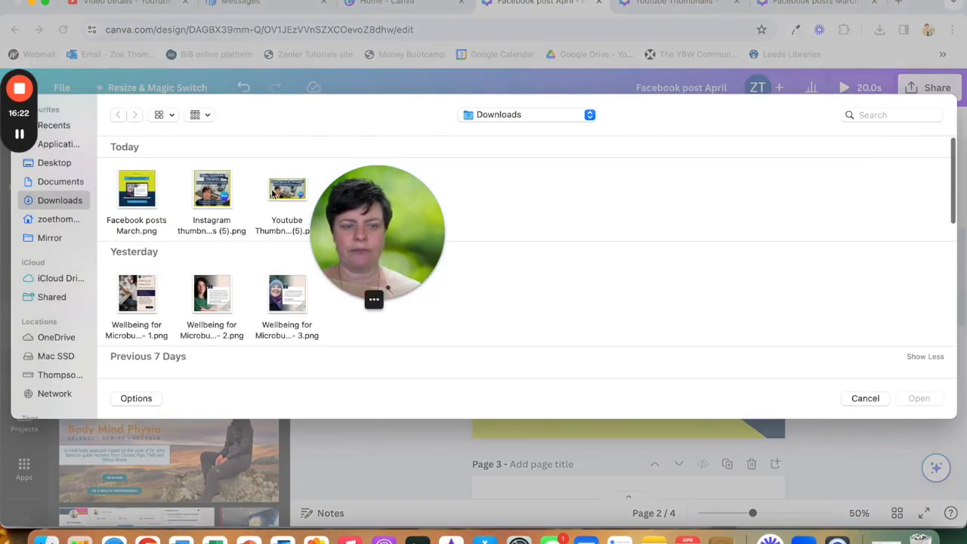
left_click(283, 302)
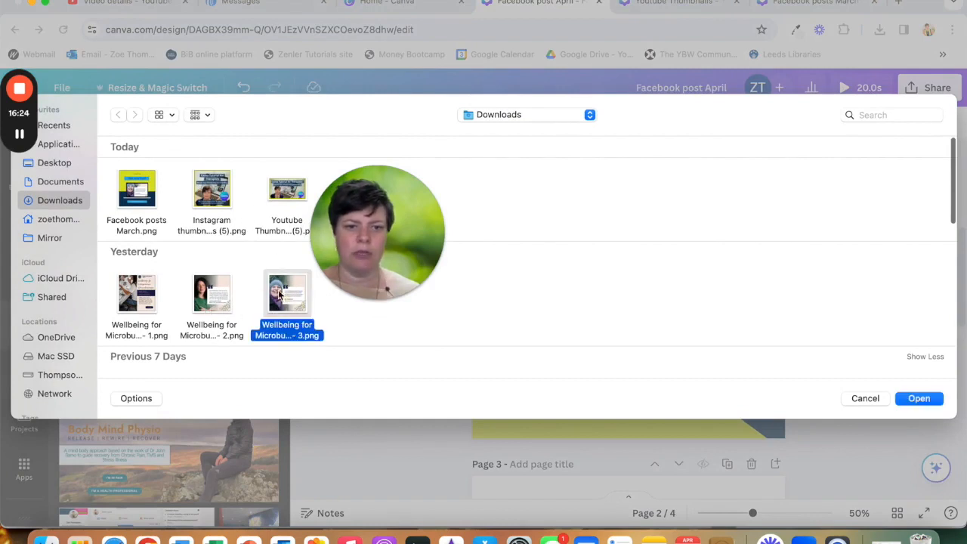
left_click(287, 193)
left_click(937, 404)
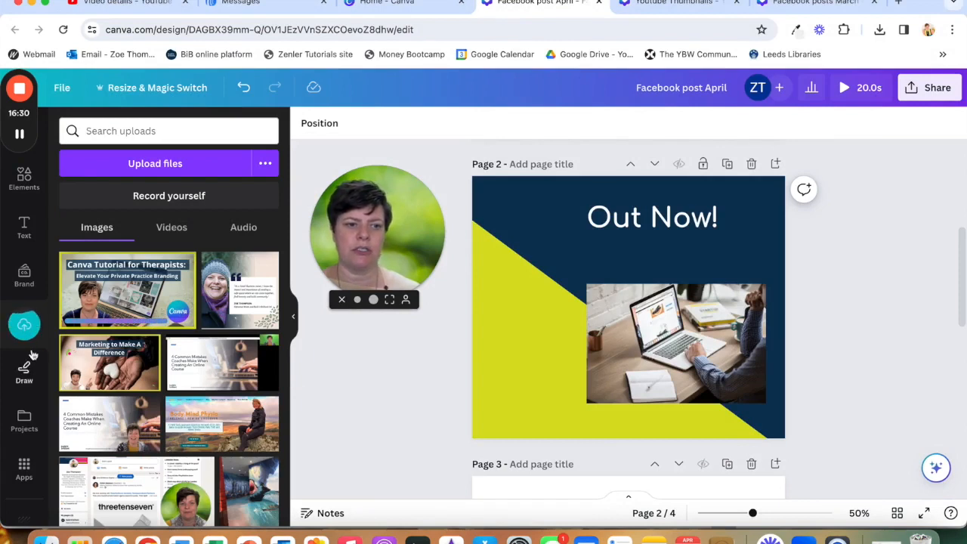
left_click(129, 299)
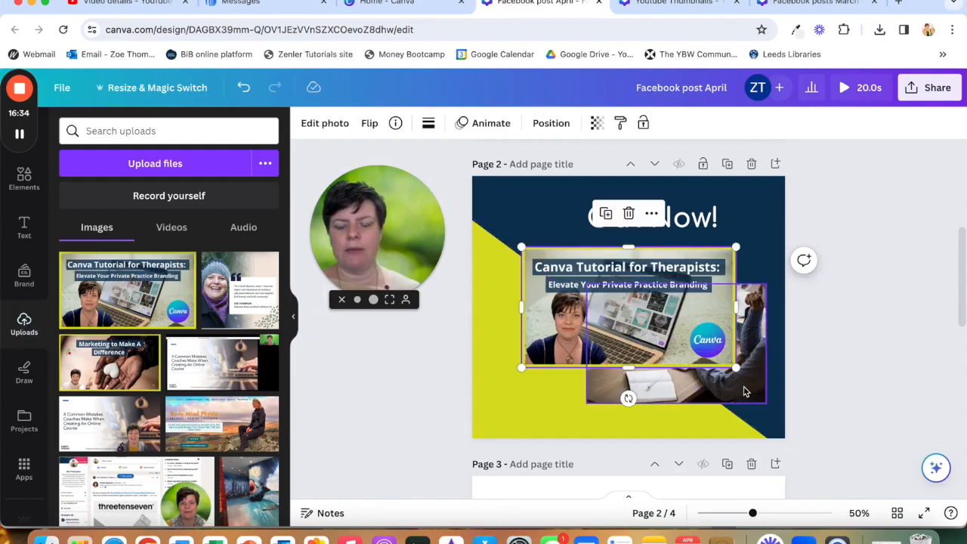
- Move and enlarge the thumbnail image so it sits in page 2's lower-right area
left_click(744, 386)
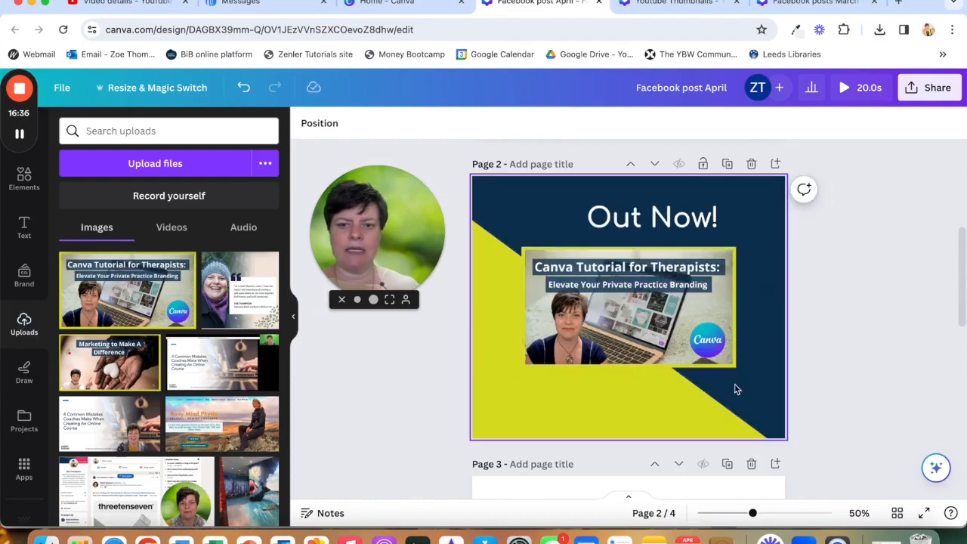
left_click_drag(660, 315, 691, 369)
mouse_move(555, 300)
left_mouse_down()
mouse_move(615, 335)
mouse_move(554, 302)
mouse_move(550, 311)
left_mouse_up()
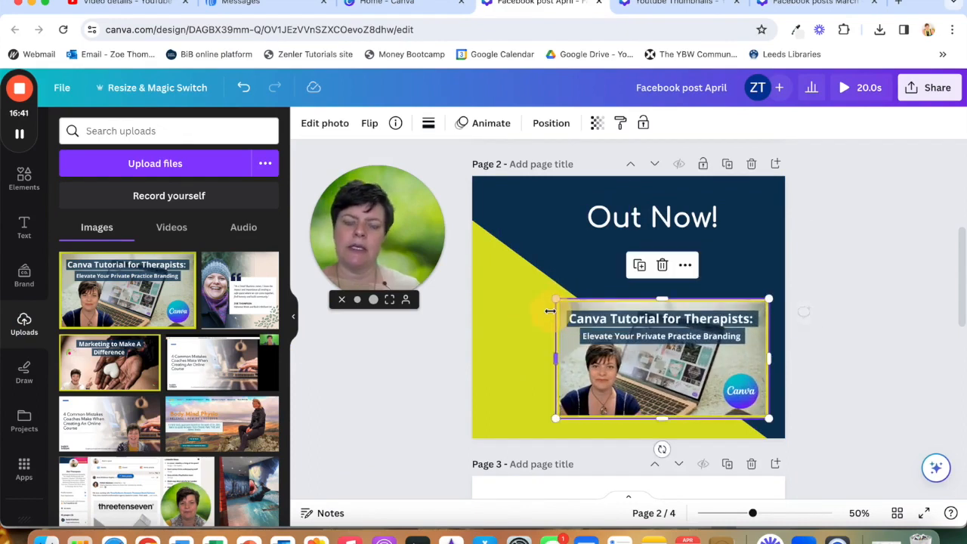
left_click(381, 414)
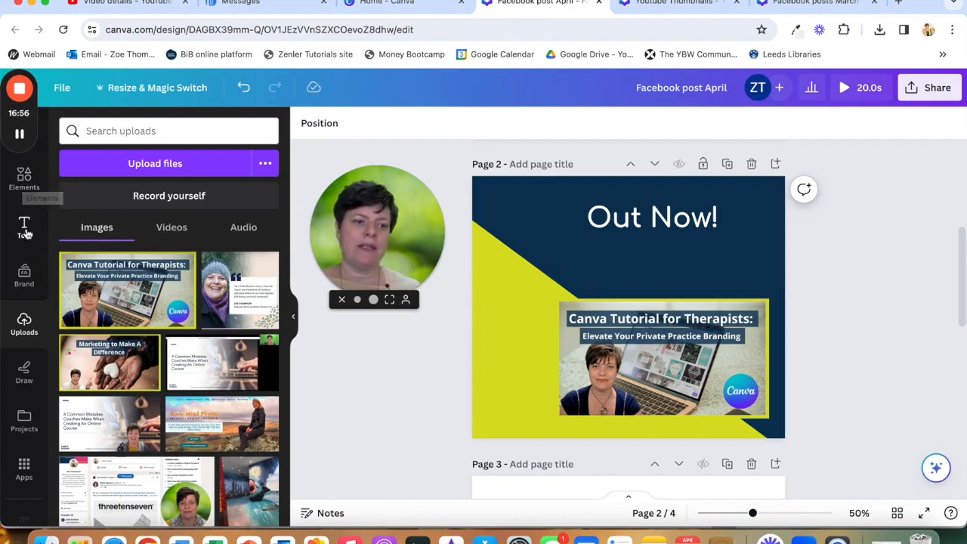
- Move the "Out Now!" heading slightly down and to the right
left_click(664, 220)
left_click_drag(669, 239, 689, 260)
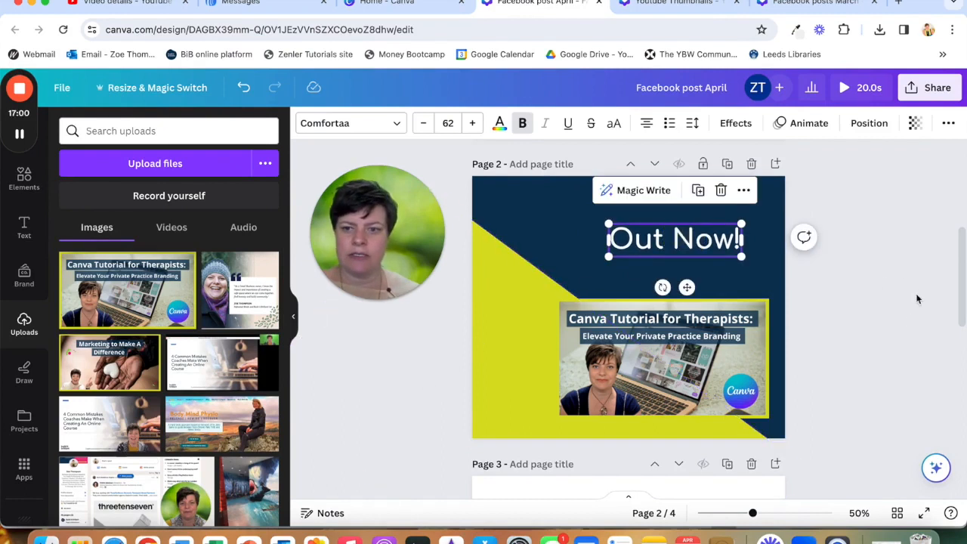
left_click(904, 318)
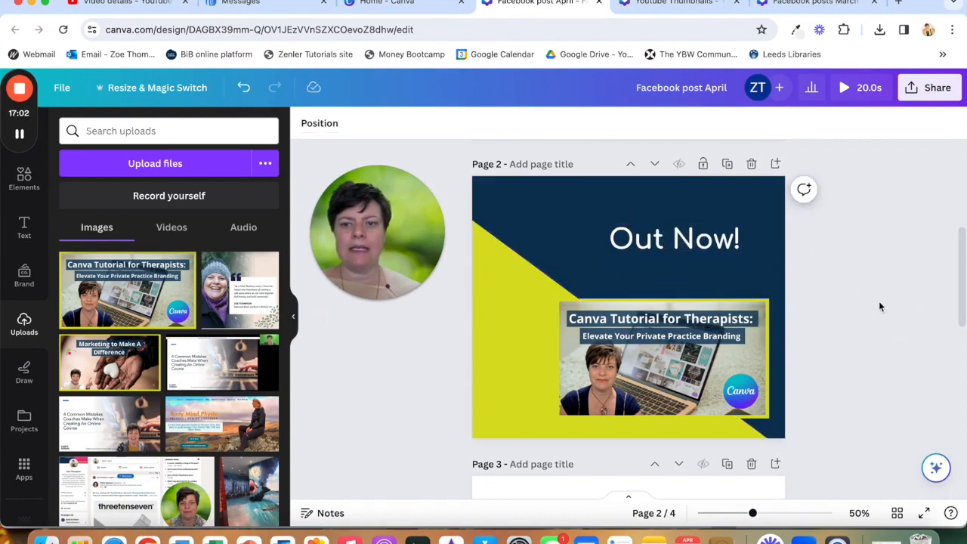
left_click(693, 239)
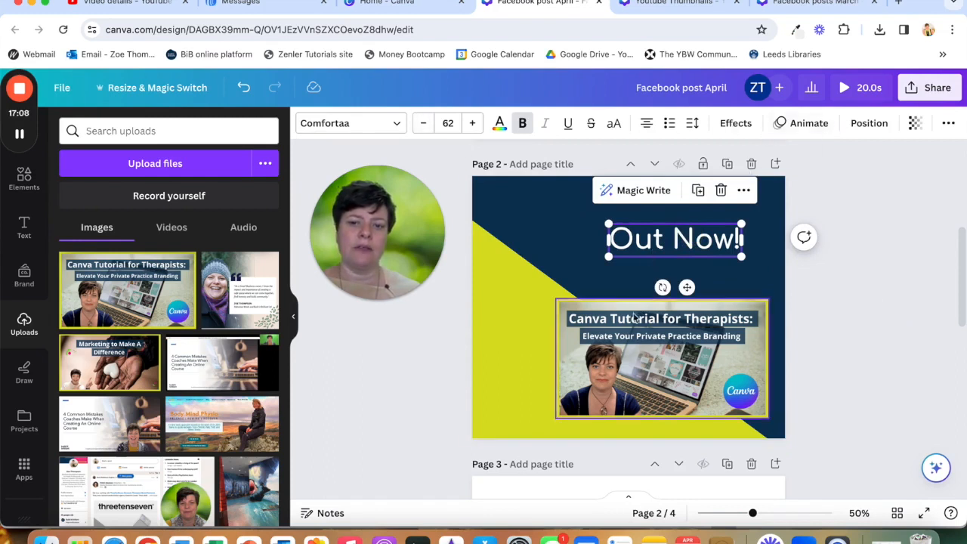
left_click(366, 406)
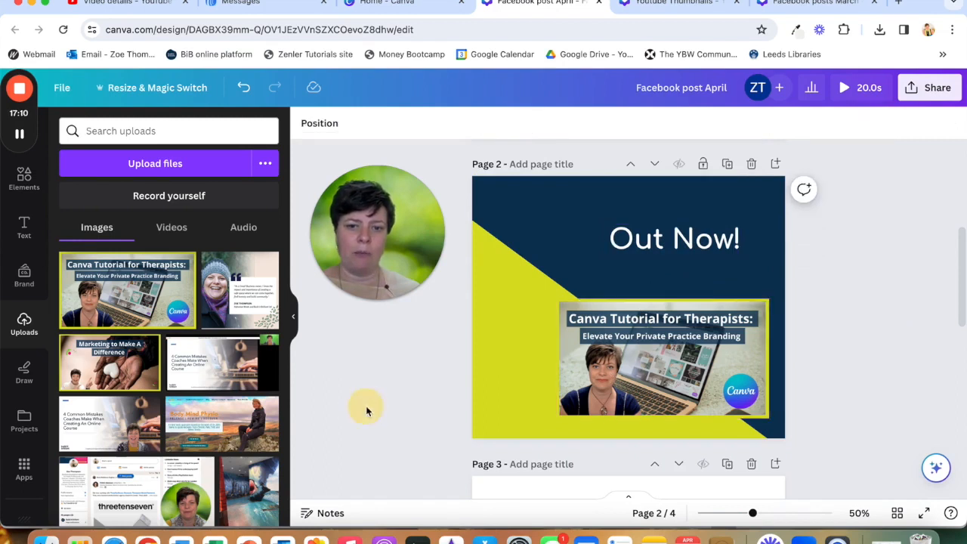
- Apply a Computers mockup of a laptop on a wooden desk to the YouTube thumbnail image on page 2
left_click(648, 328)
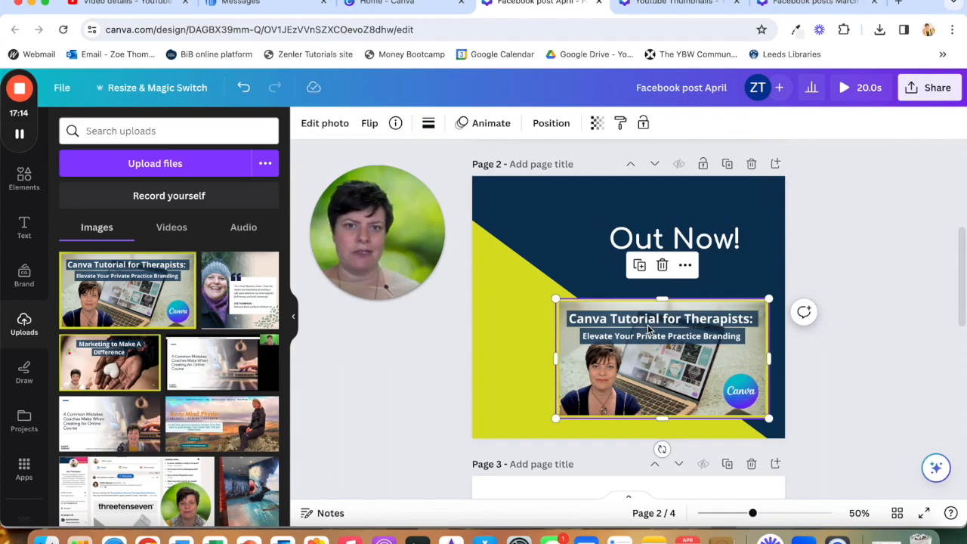
left_click(323, 124)
scroll(161, 303, "down", 5)
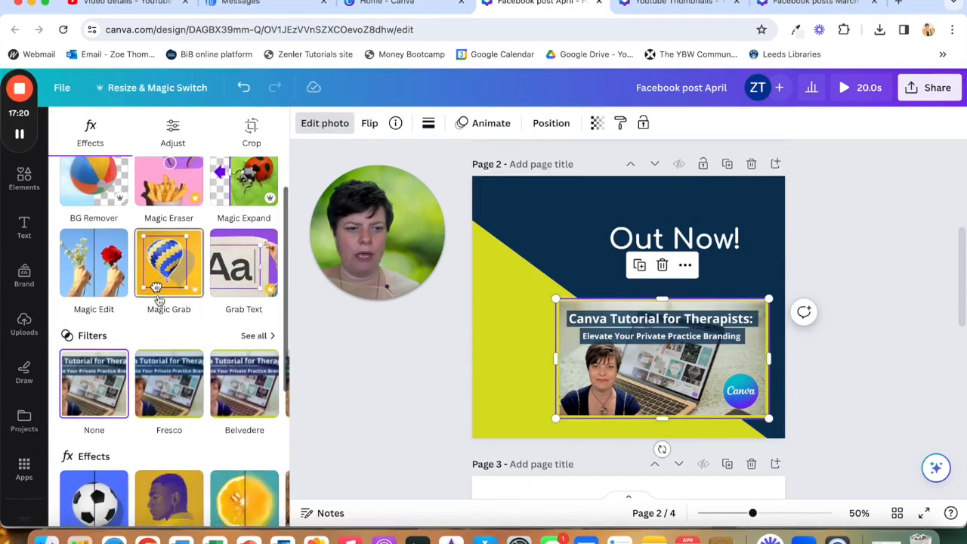
scroll(160, 301, "down", 2)
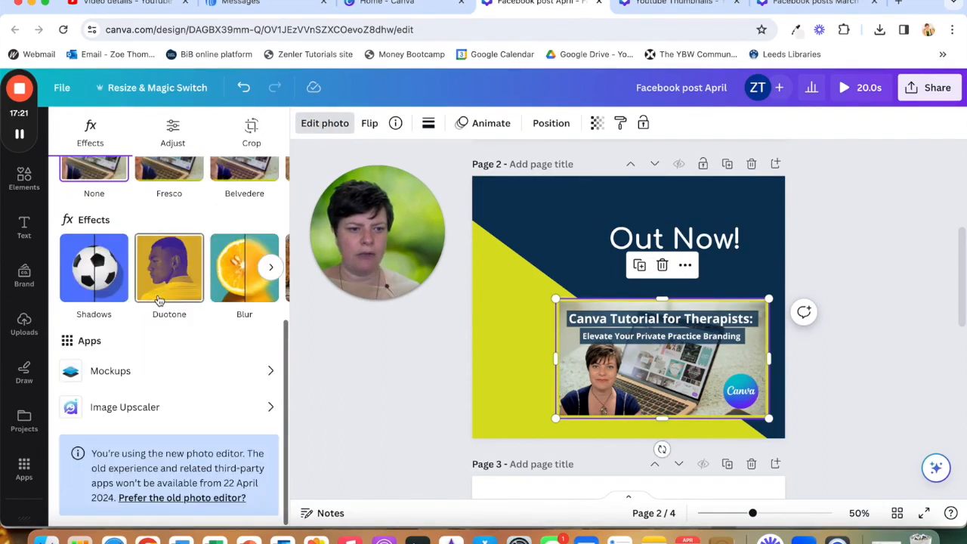
left_click(127, 375)
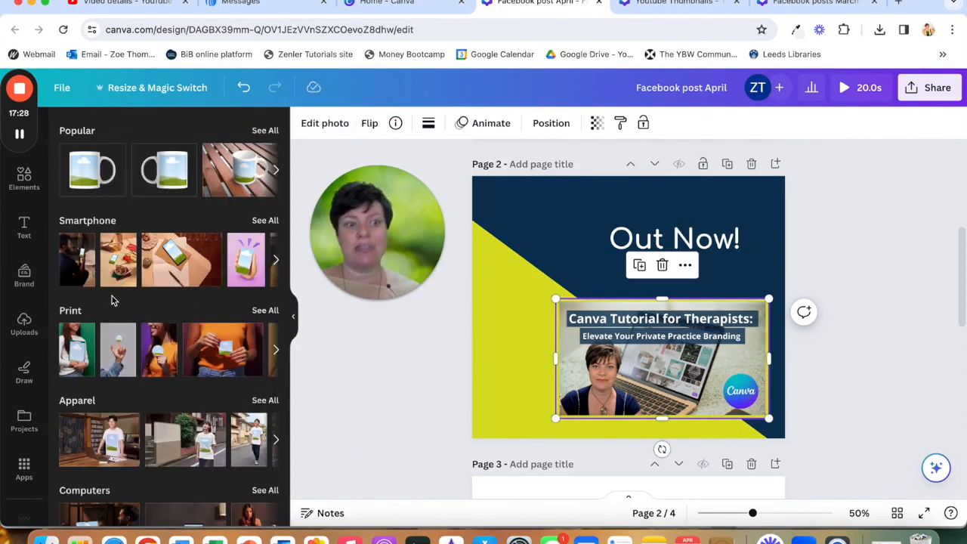
scroll(111, 301, "down", 5)
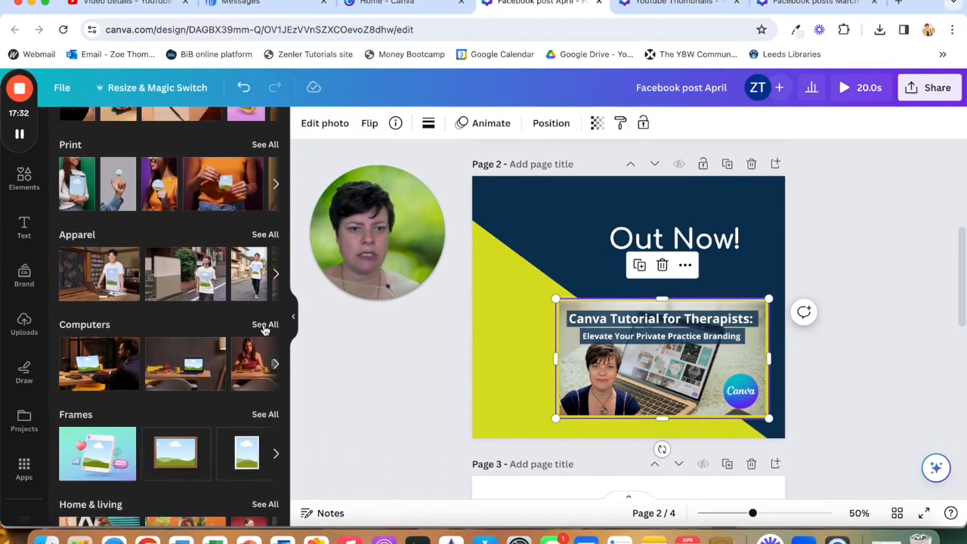
left_click(265, 325)
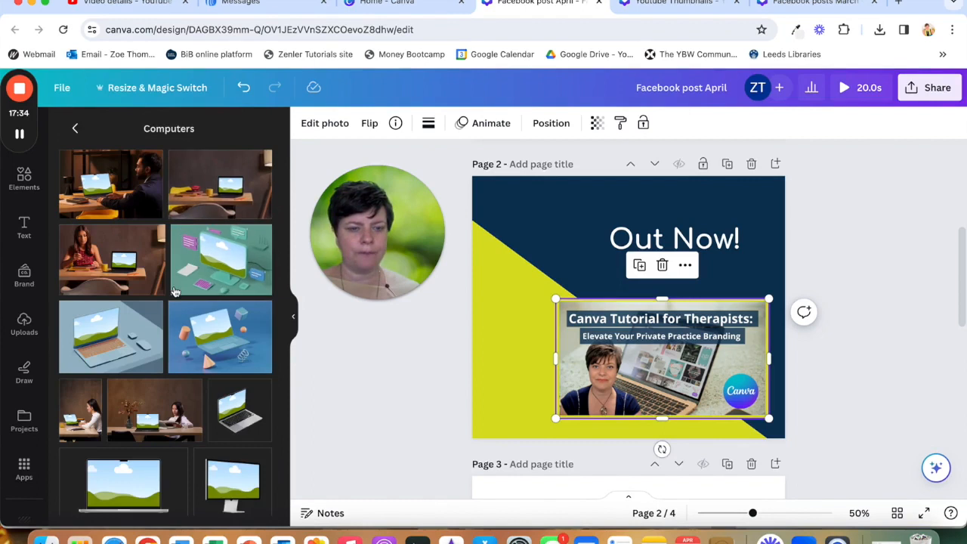
scroll(175, 287, "down", 3)
scroll(174, 291, "down", 3)
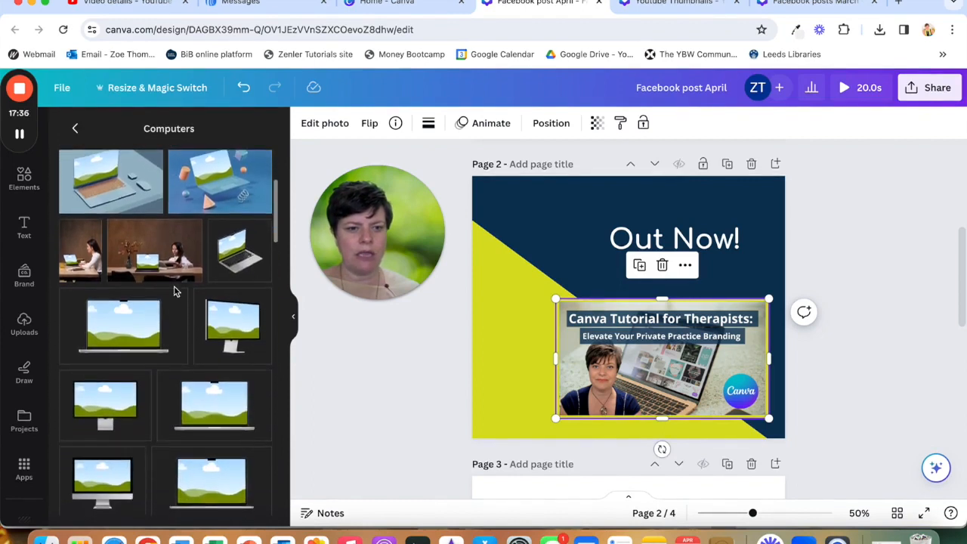
scroll(174, 285, "down", 1)
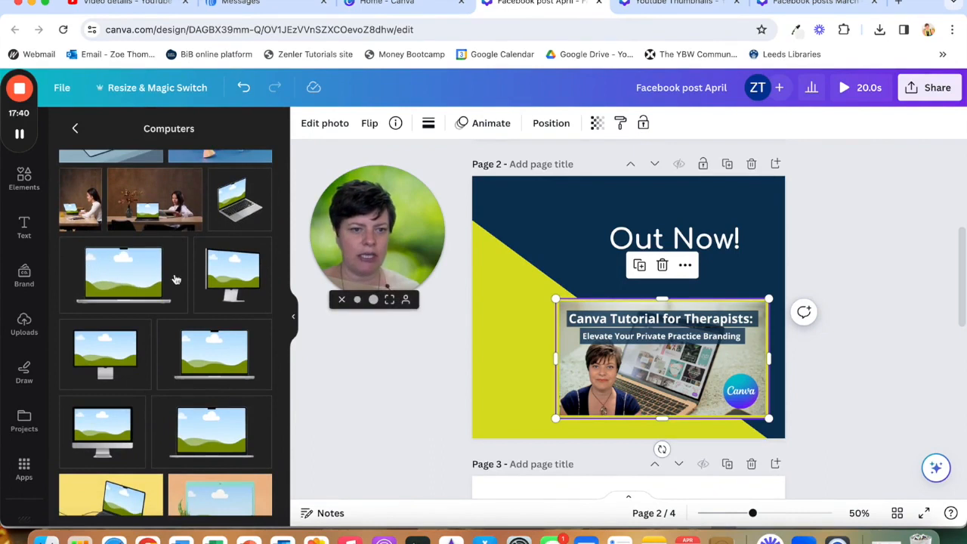
scroll(140, 292, "down", 5)
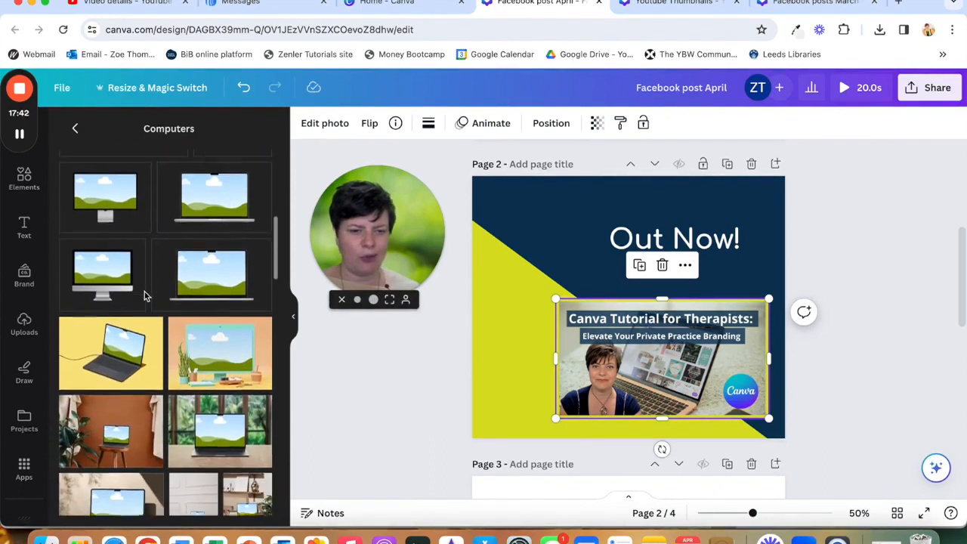
scroll(146, 297, "down", 1)
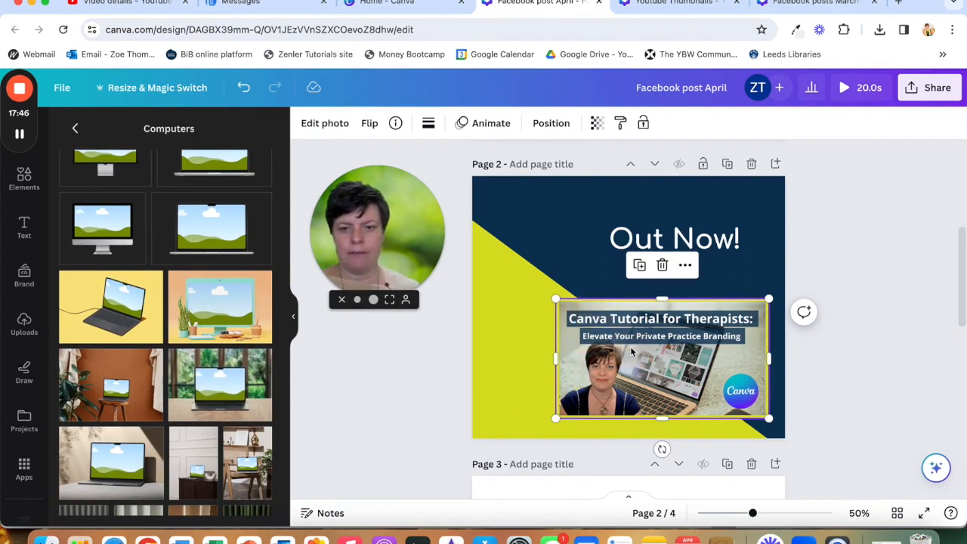
left_click_drag(220, 387, 657, 295)
left_click_drag(678, 340, 636, 316)
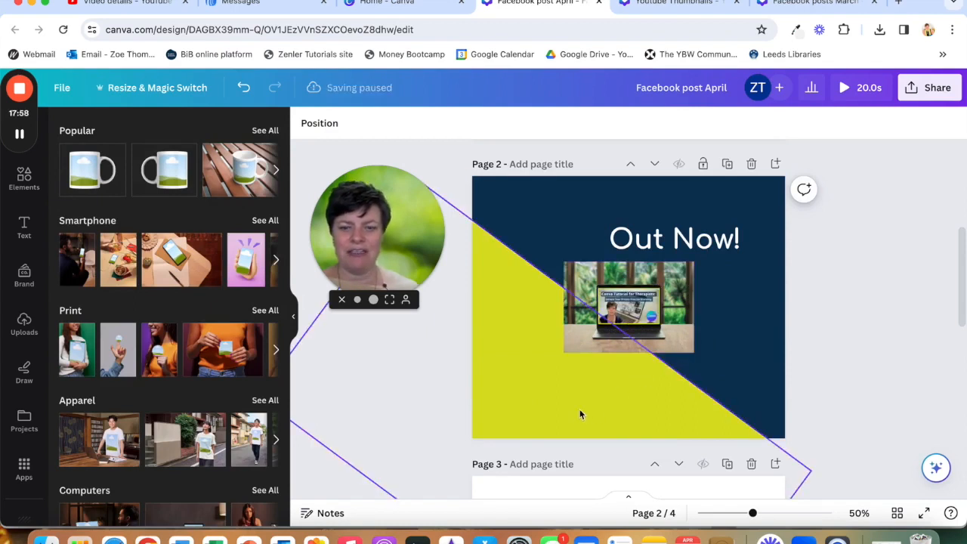
- Enlarge the laptop mockup and position it in page 2's lower-right area below the heading
left_click(691, 346)
left_click_drag(693, 350, 758, 399)
mouse_move(703, 273)
left_mouse_down()
mouse_move(701, 304)
mouse_move(700, 291)
left_mouse_up()
left_click(392, 360)
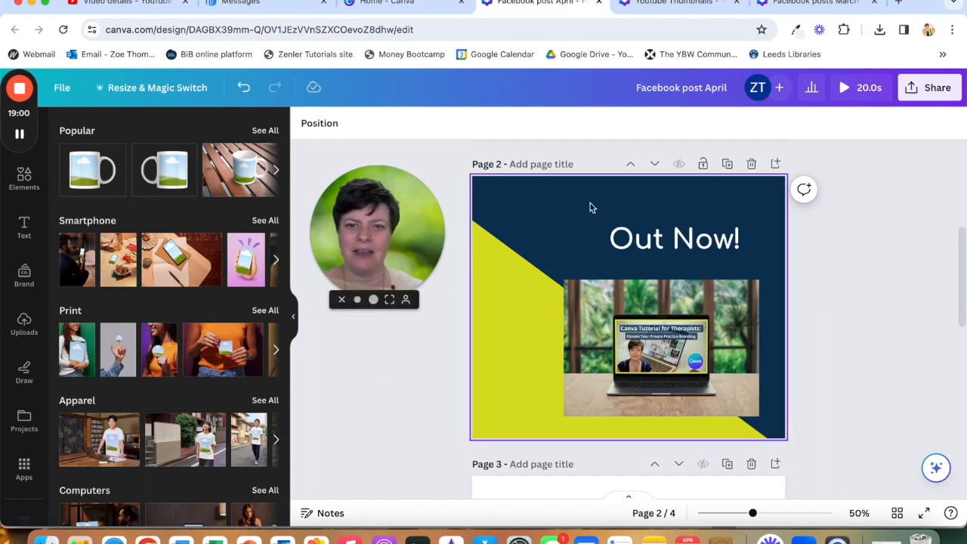
- Download only page 1 of the design as a PNG file
scroll(590, 205, "up", 3)
scroll(590, 204, "up", 1)
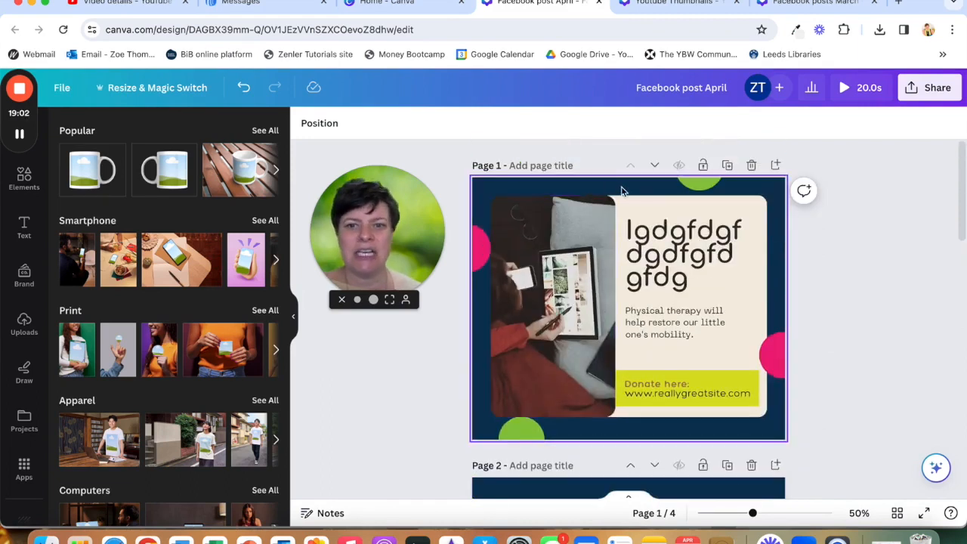
scroll(483, 398, "down", 5)
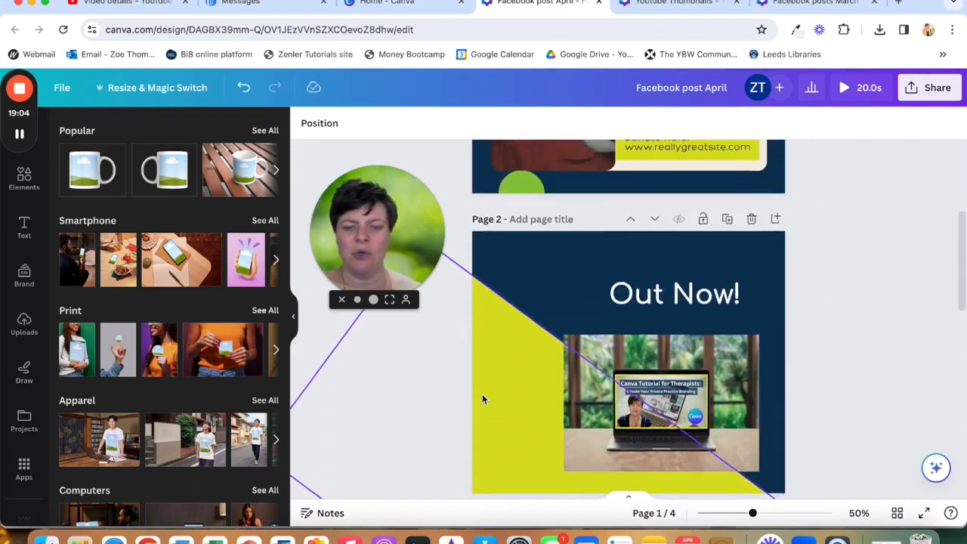
scroll(482, 394, "down", 3)
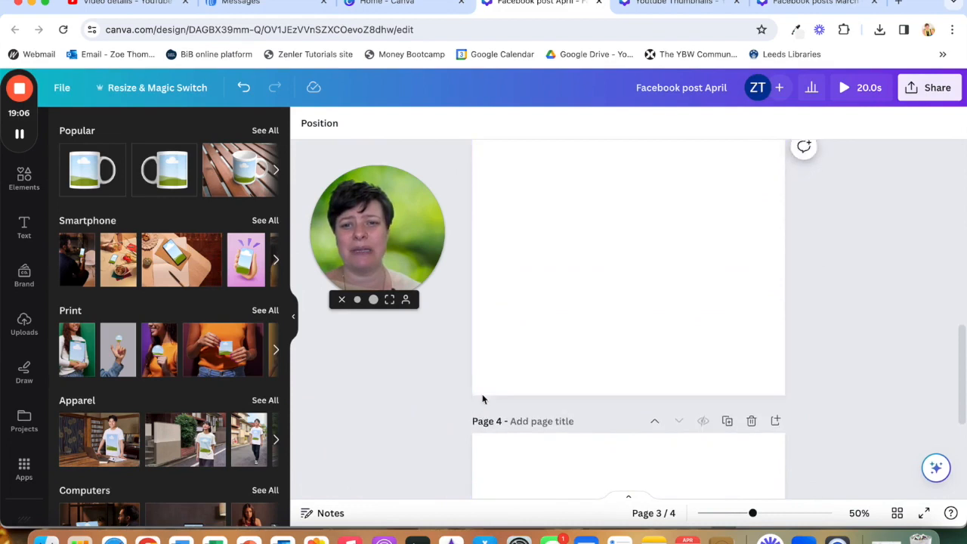
scroll(482, 394, "up", 6)
scroll(482, 399, "up", 2)
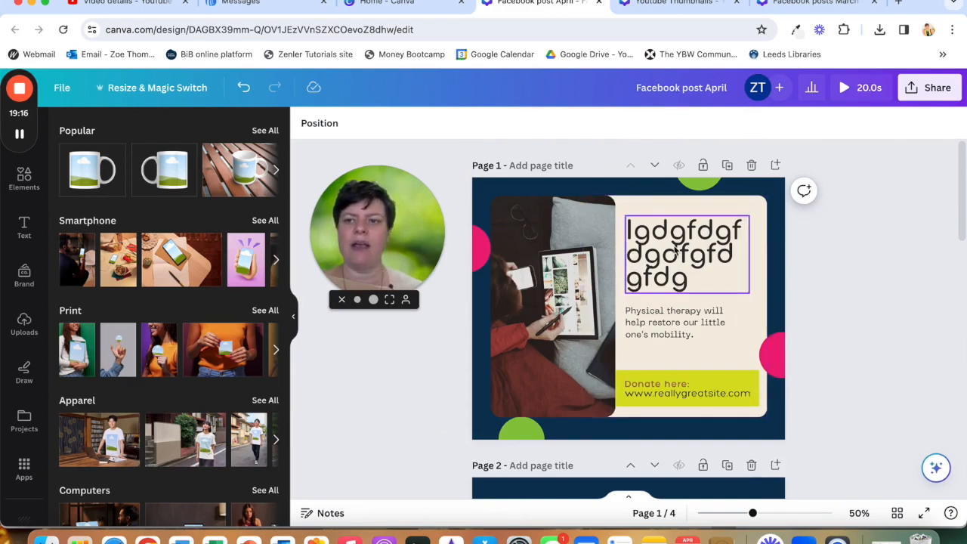
left_click(926, 94)
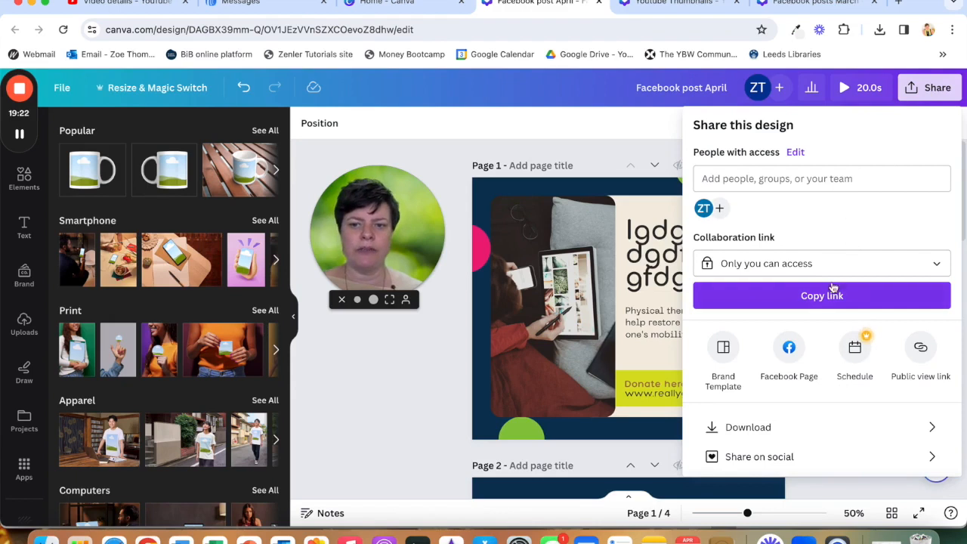
left_click(838, 429)
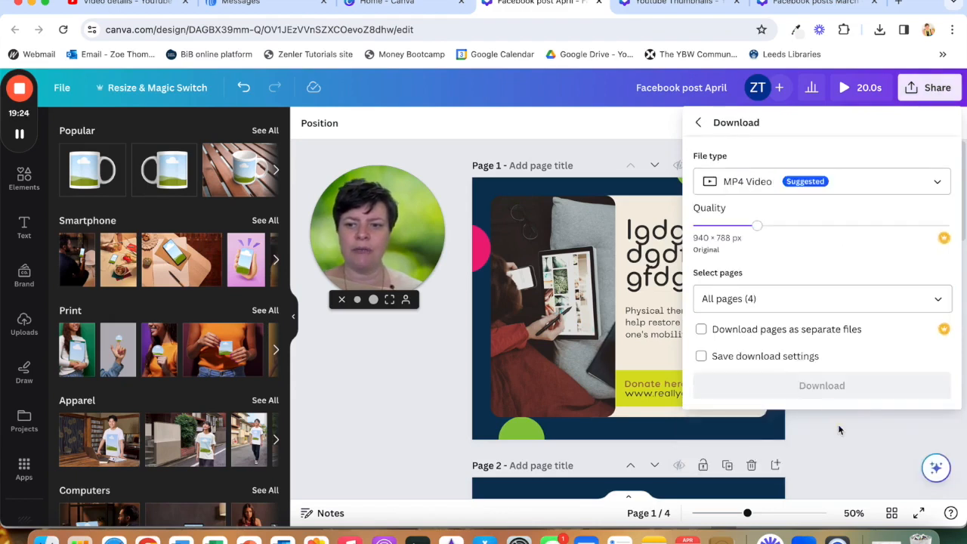
left_click(852, 181)
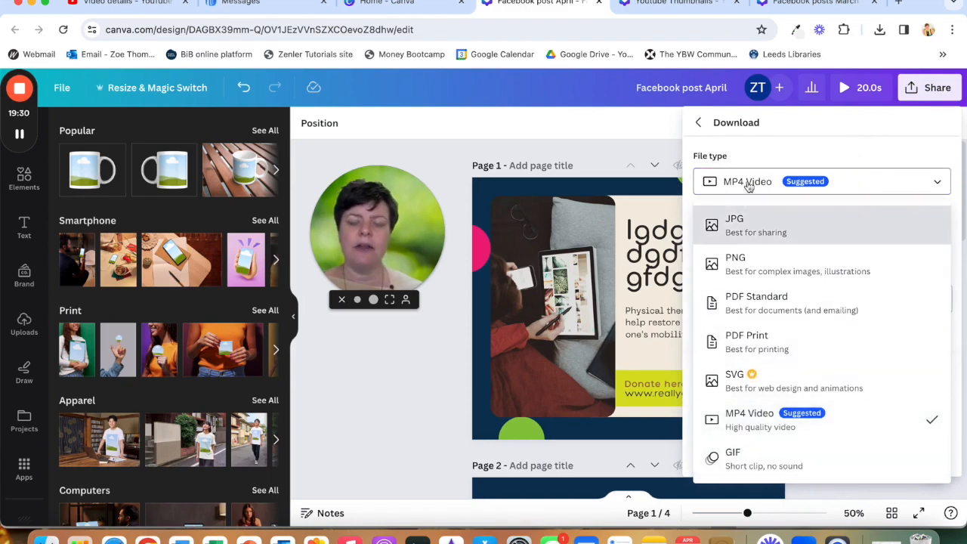
left_click(762, 272)
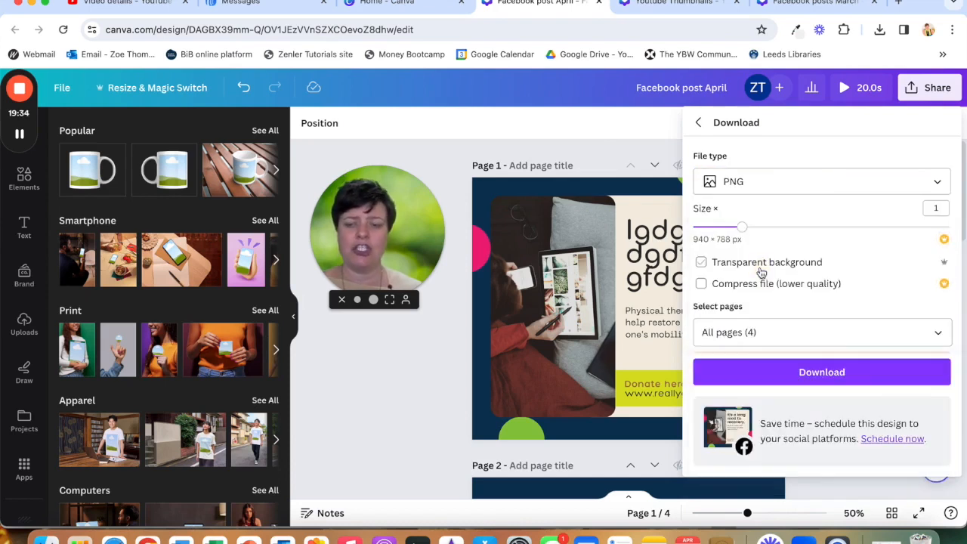
left_click(764, 335)
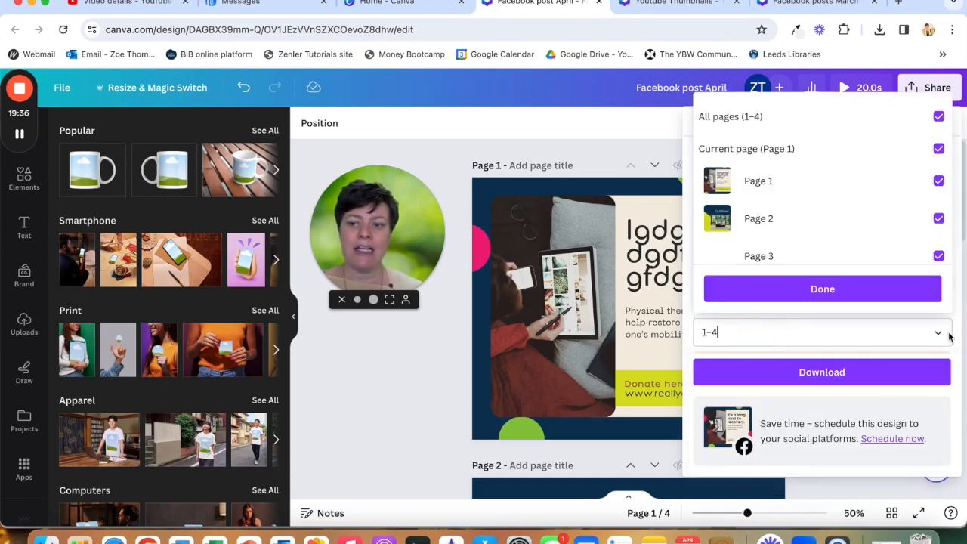
left_click(939, 118)
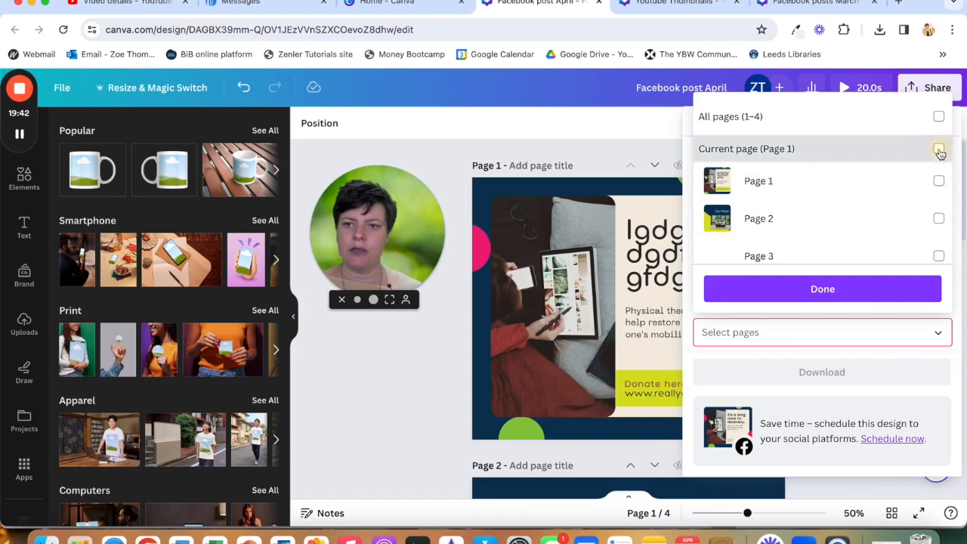
left_click(939, 151)
left_click(831, 288)
left_click(797, 371)
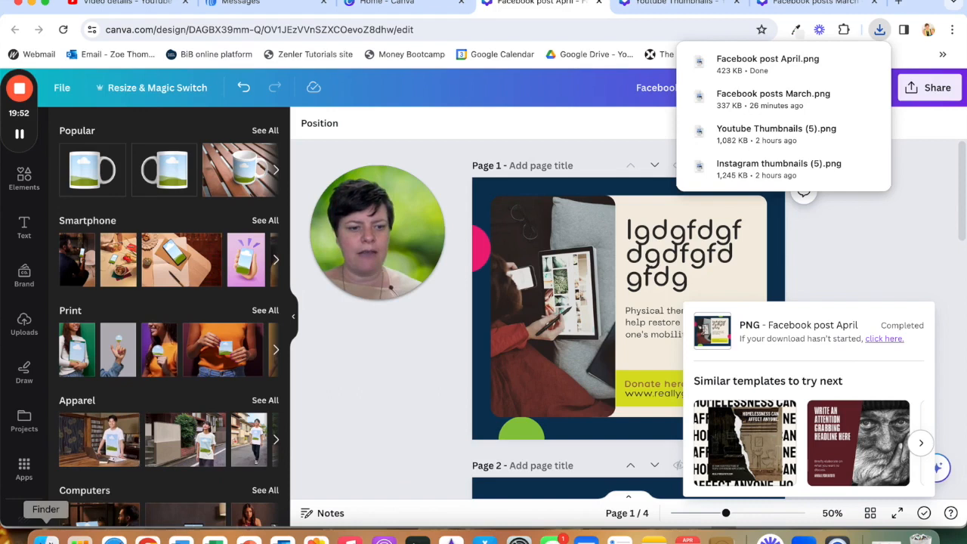
- Open the Downloads folder in Finder, select Facebook post April.png, and close the window
left_click(45, 538)
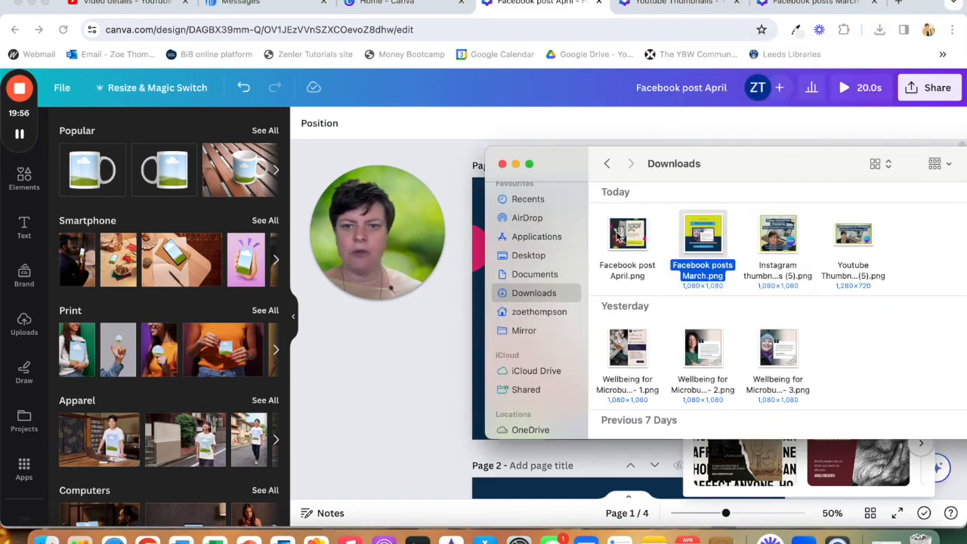
left_click(618, 237)
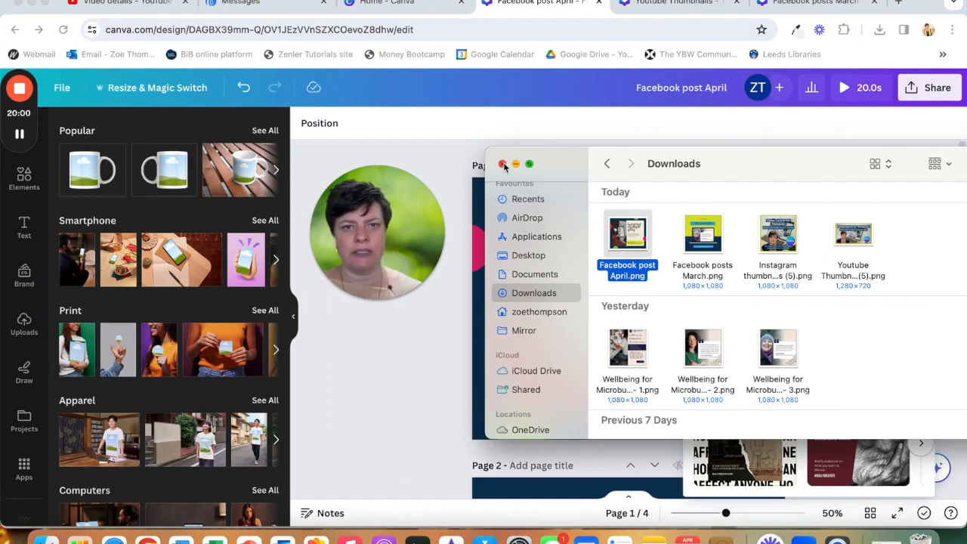
left_click(503, 164)
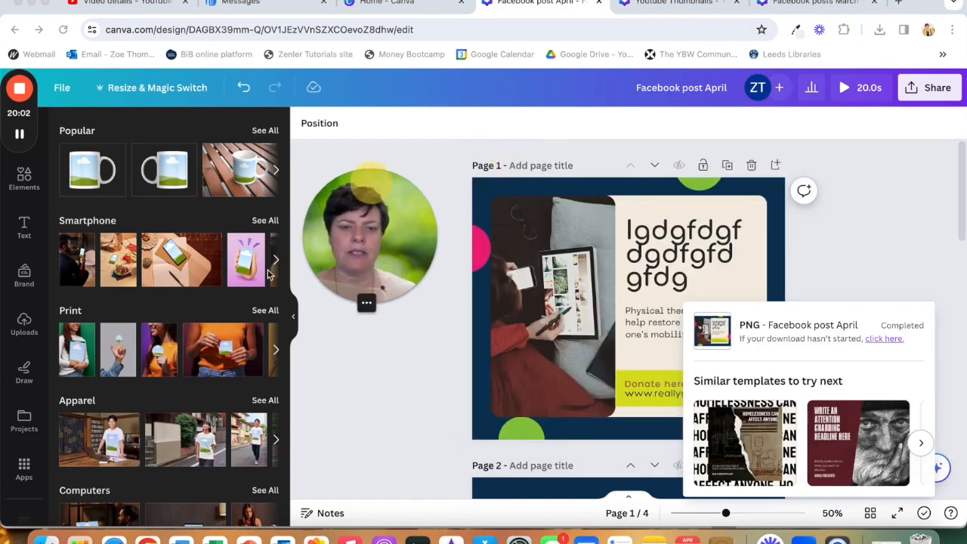
- Switch to the Canva home tab, search for presenter, and create a new Presentation (16:9) design
left_click_drag(378, 201, 127, 406)
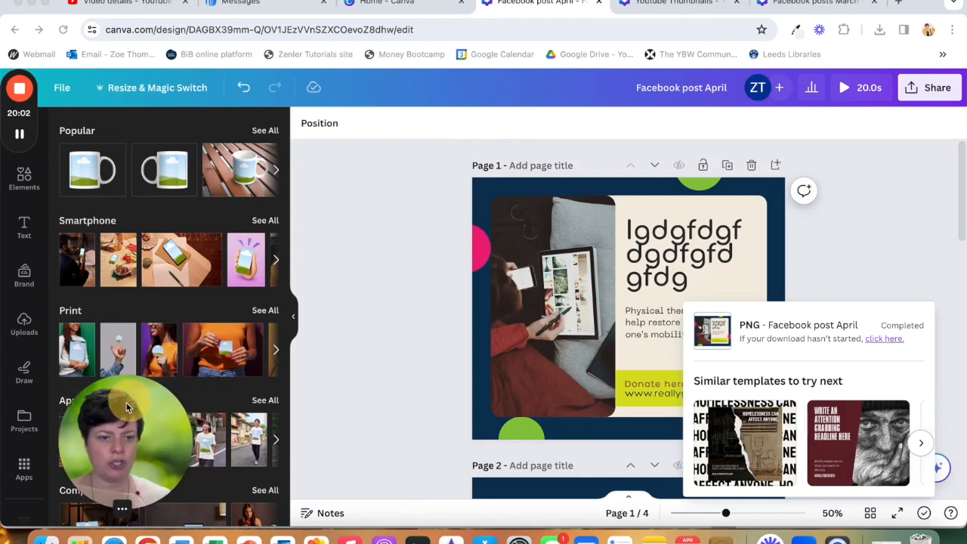
left_click(406, 4)
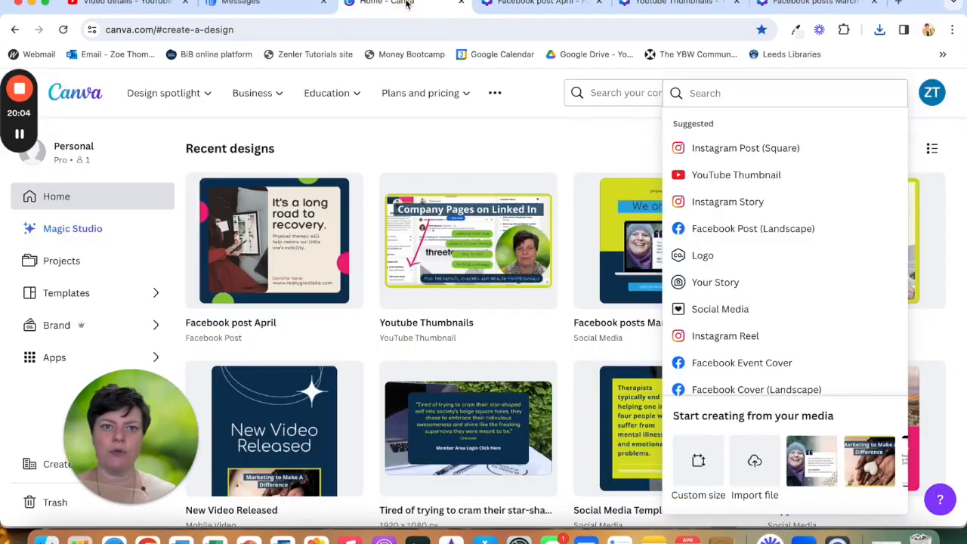
left_click(709, 93)
type("p")
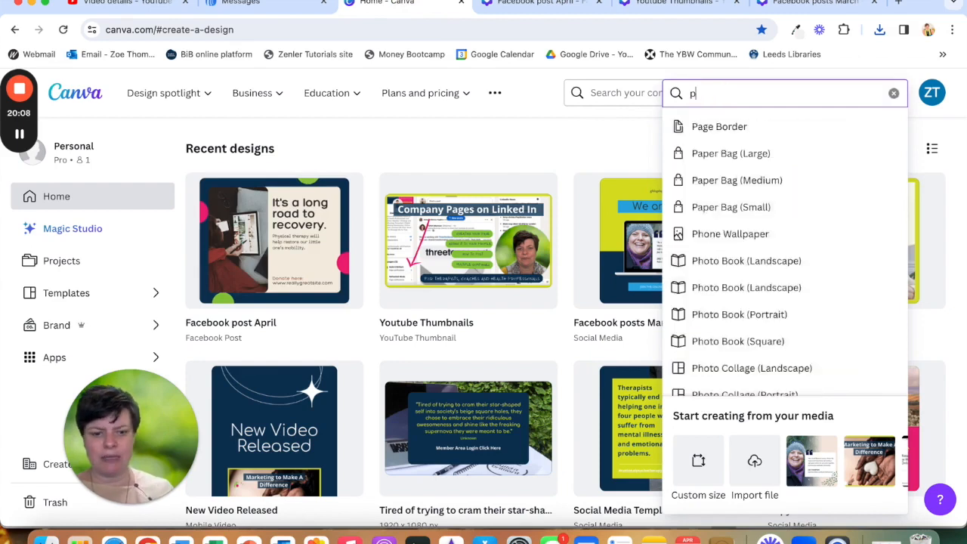
type("resenter")
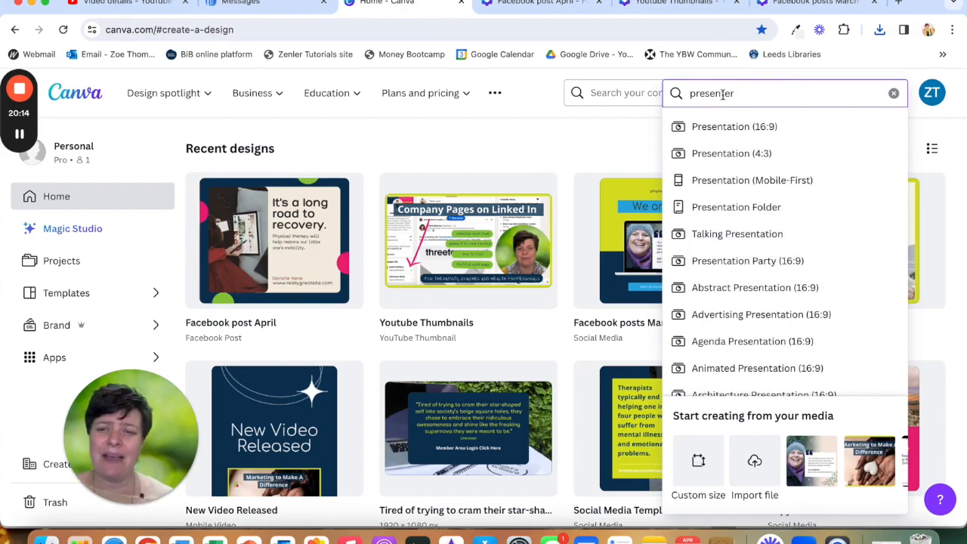
left_click(714, 123)
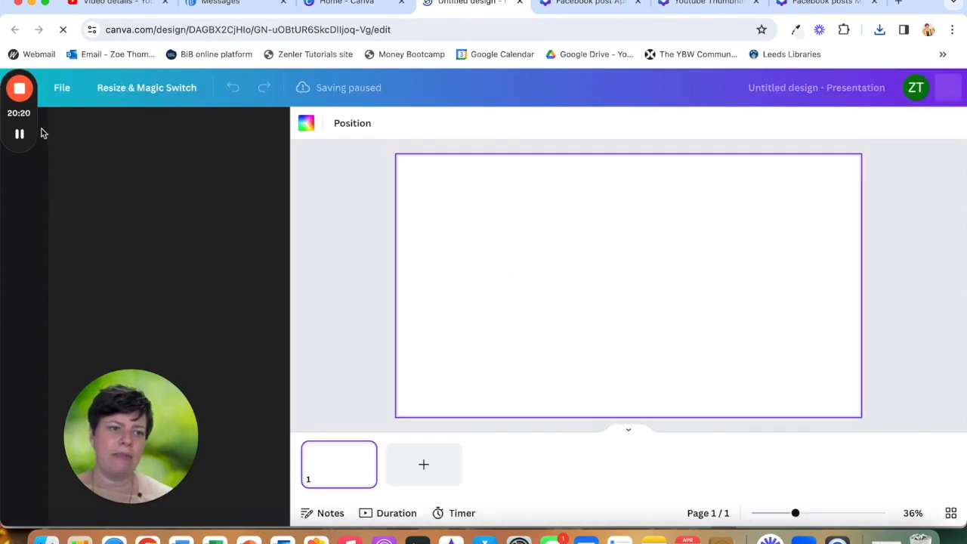
- Apply all 18 pages of the Cream Neutral Minimalist New Business Pitch Deck Presentation template to the new design
left_click_drag(26, 78, 937, 303)
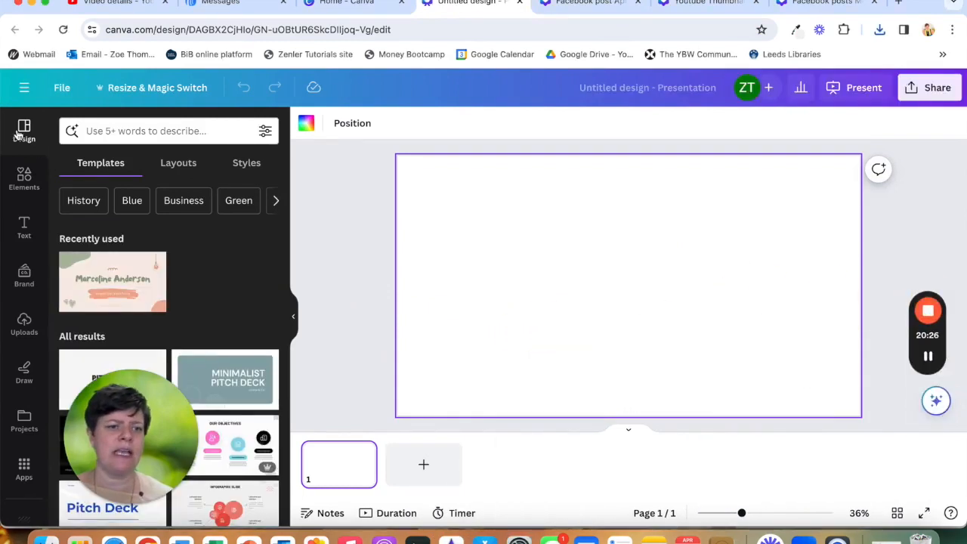
scroll(151, 317, "down", 3)
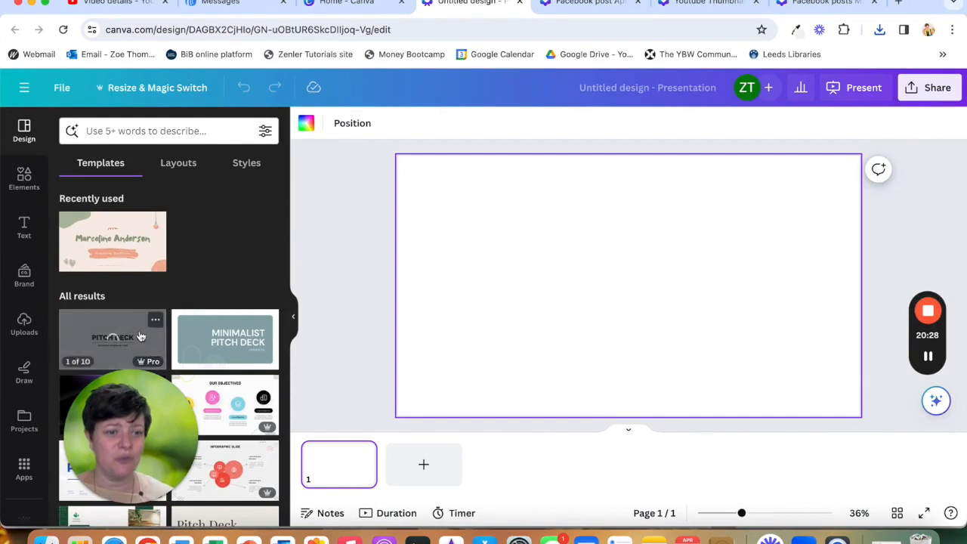
scroll(140, 335, "down", 1)
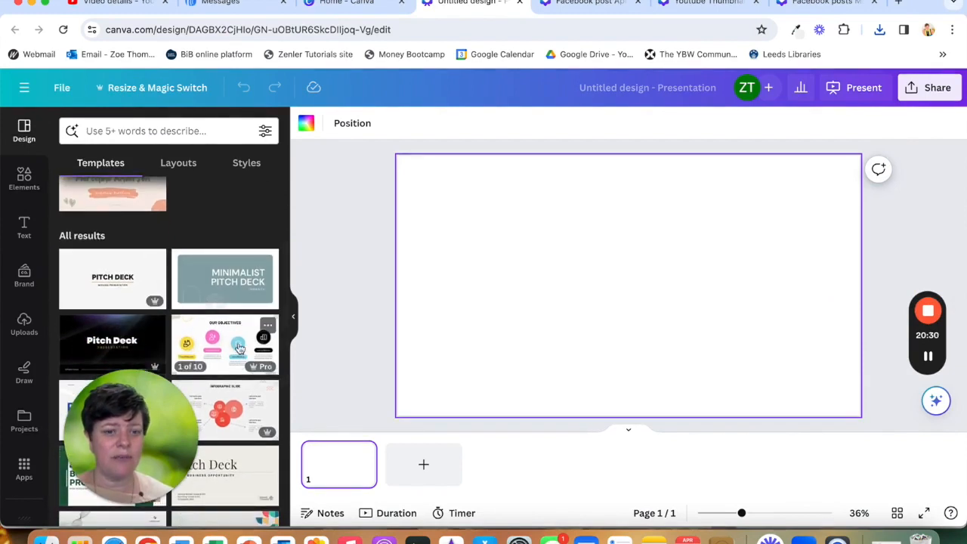
scroll(212, 340, "down", 5)
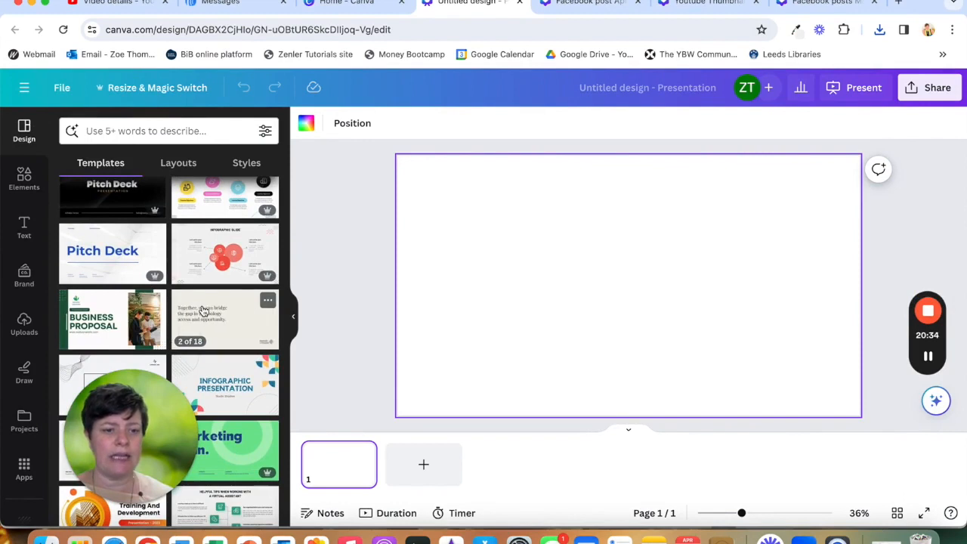
left_click(215, 317)
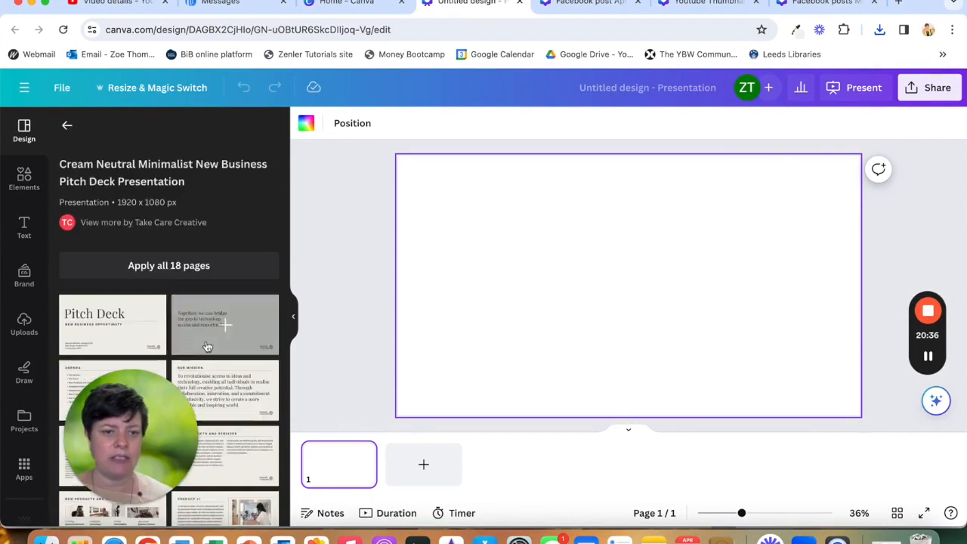
scroll(200, 370, "down", 5)
scroll(198, 369, "down", 10)
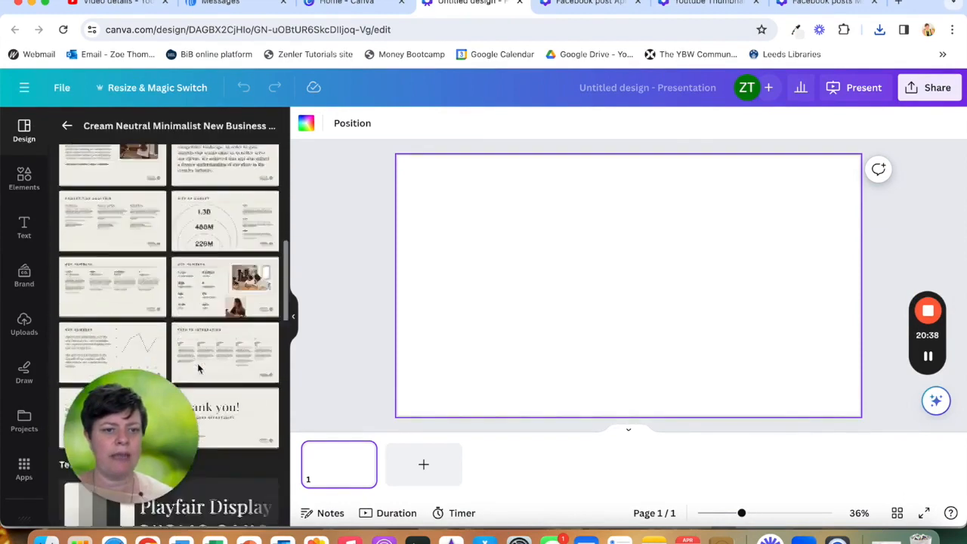
scroll(198, 369, "up", 10)
scroll(198, 369, "up", 5)
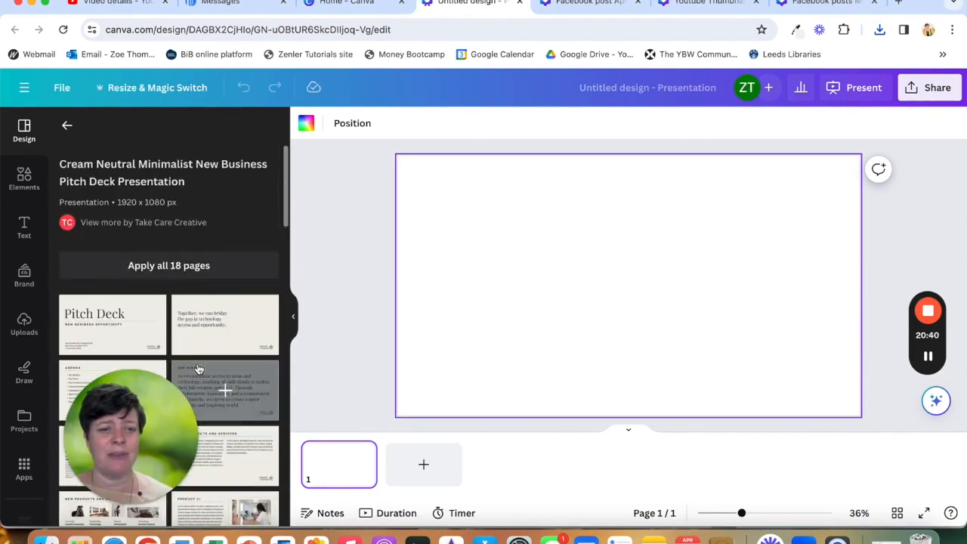
left_click(181, 267)
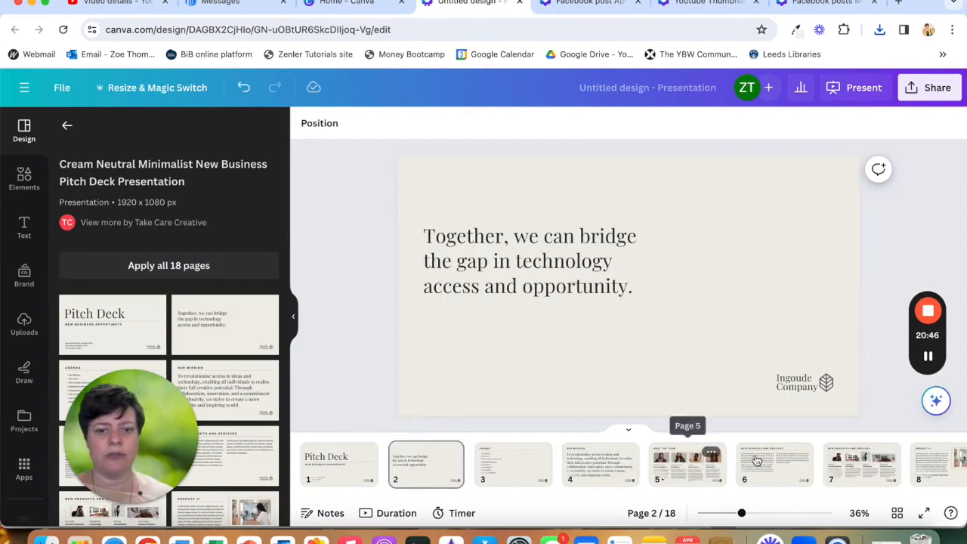
- Change page 2's background colour to the dark navy from the brand kit colour palette
scroll(757, 461, "right", 8)
scroll(757, 460, "left", 8)
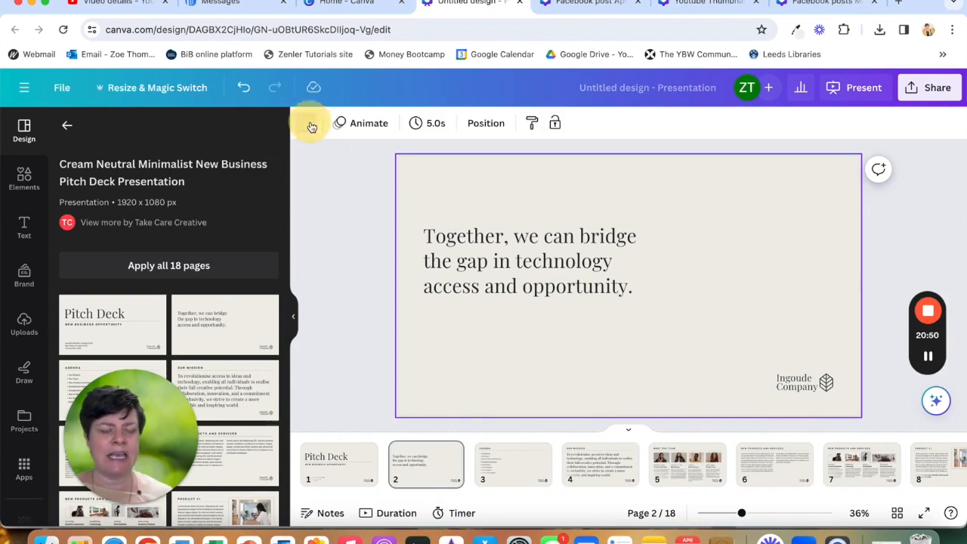
left_click(309, 125)
left_click(74, 310)
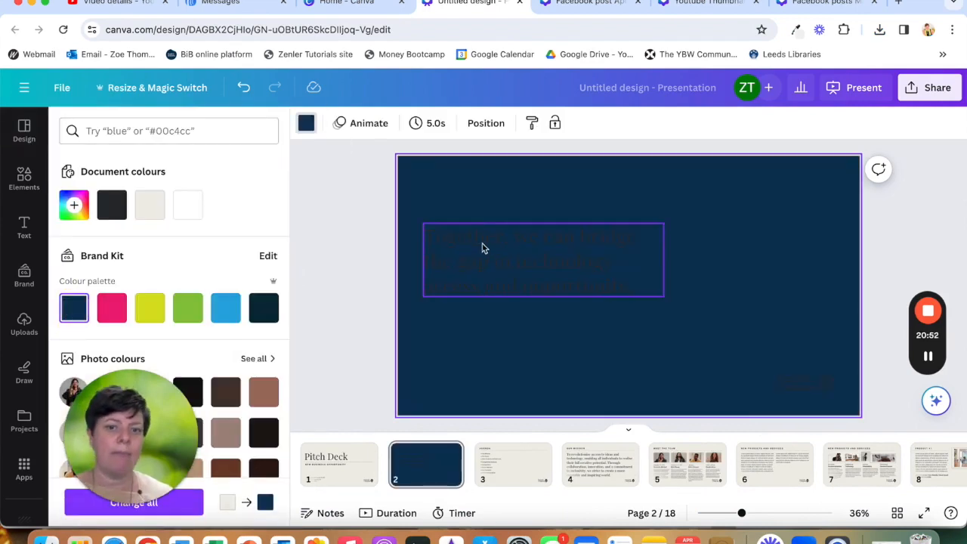
- Change page 2's quote text font to Comfortaa and its text colour to white
left_click(483, 245)
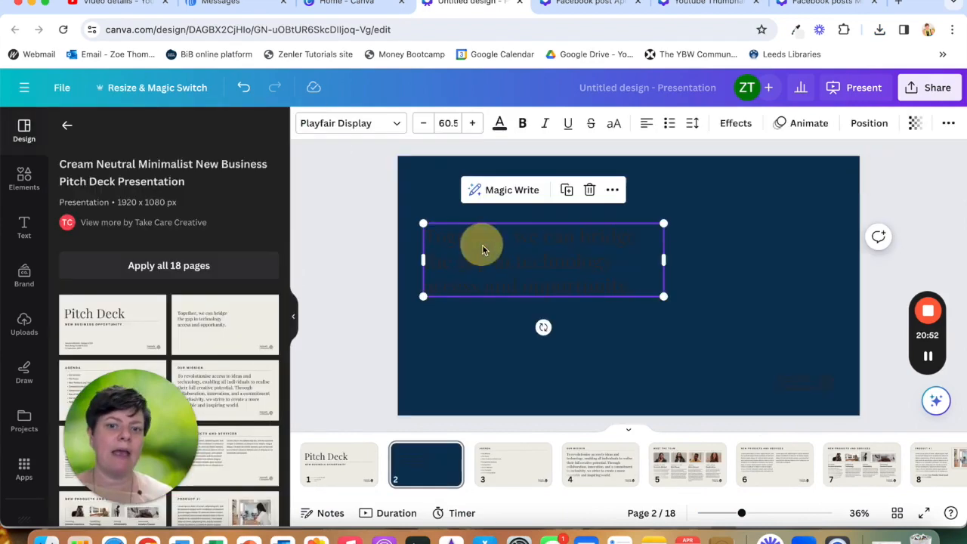
left_click(373, 125)
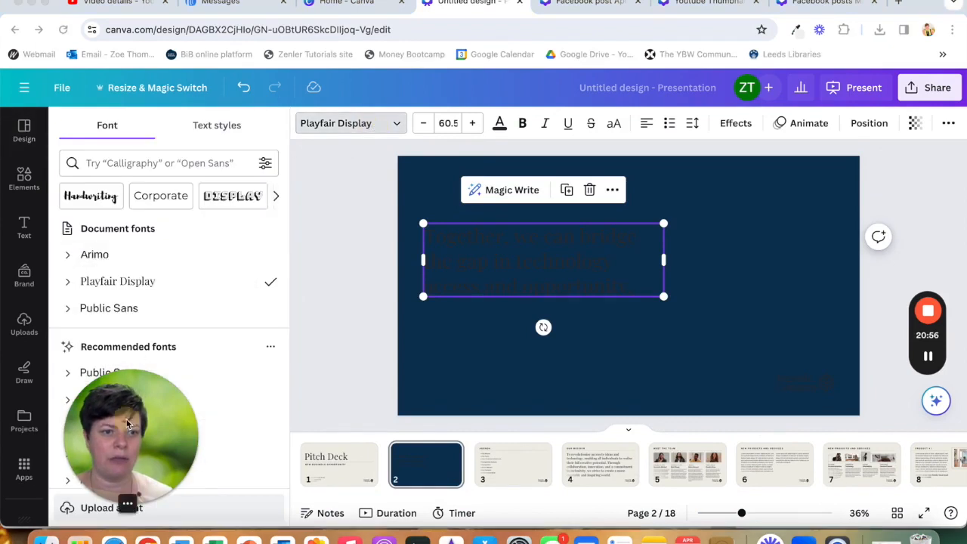
scroll(124, 369, "down", 2)
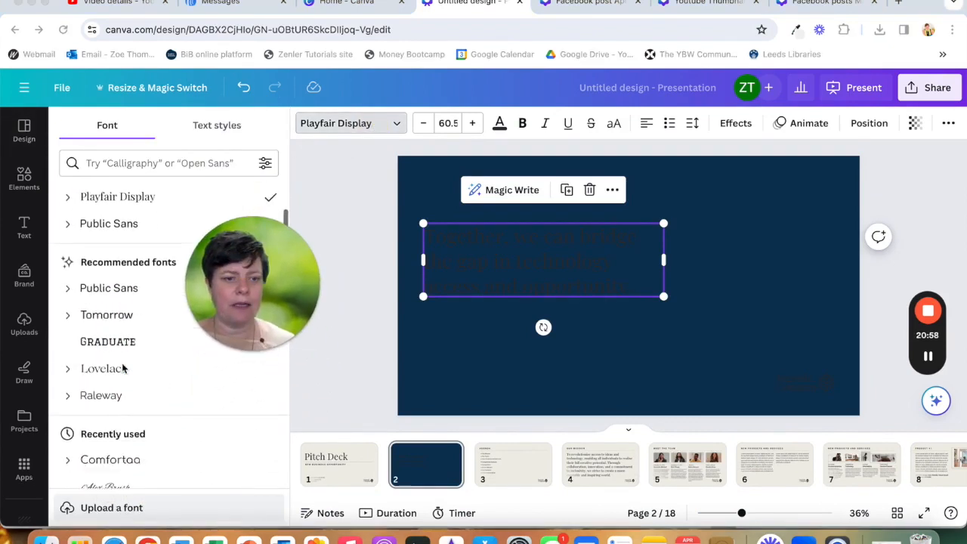
scroll(123, 370, "down", 1)
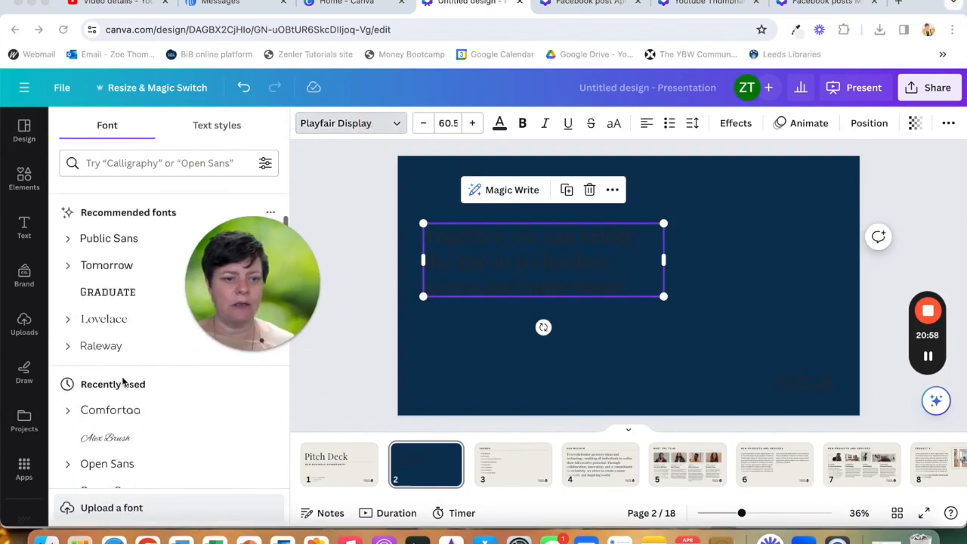
left_click(117, 418)
left_click(499, 123)
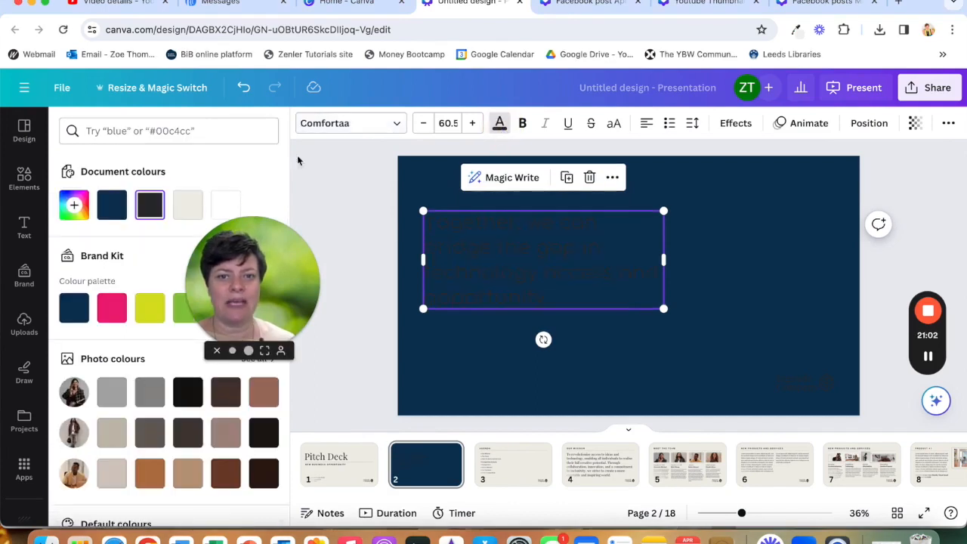
left_click(225, 204)
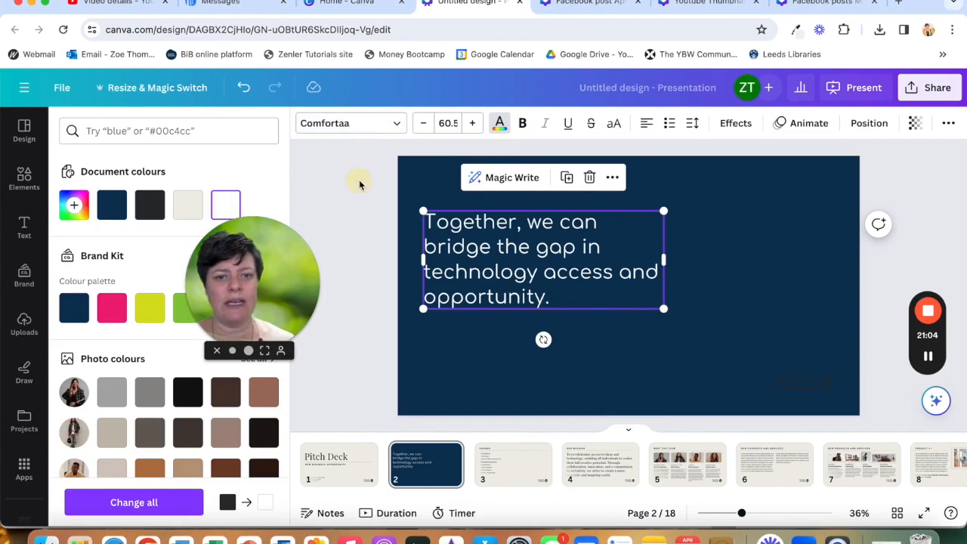
key("Escape")
left_click(389, 385)
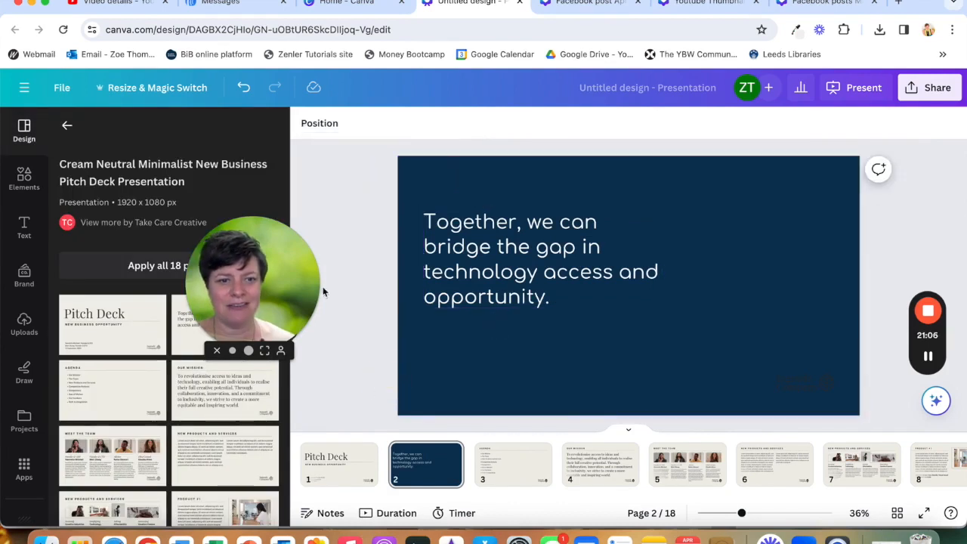
left_click_drag(301, 260, 304, 174)
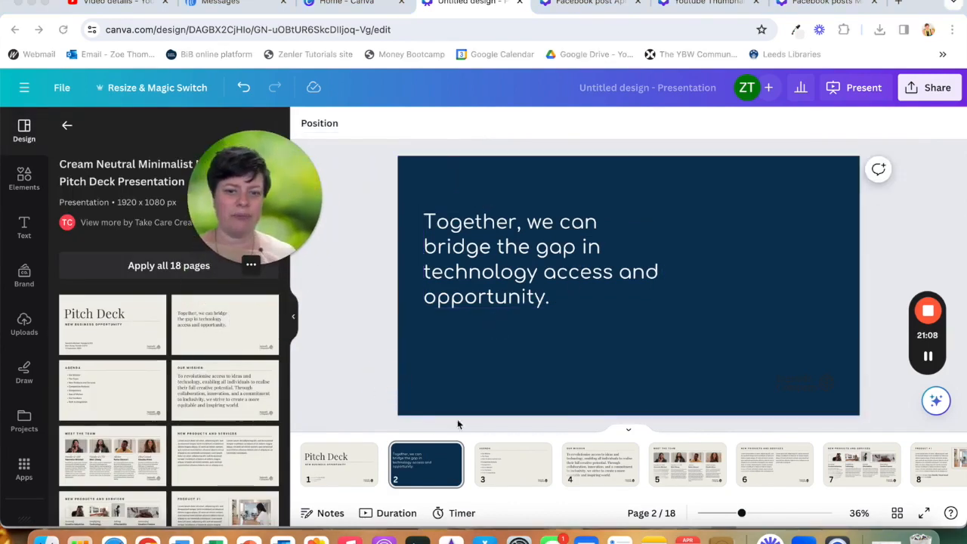